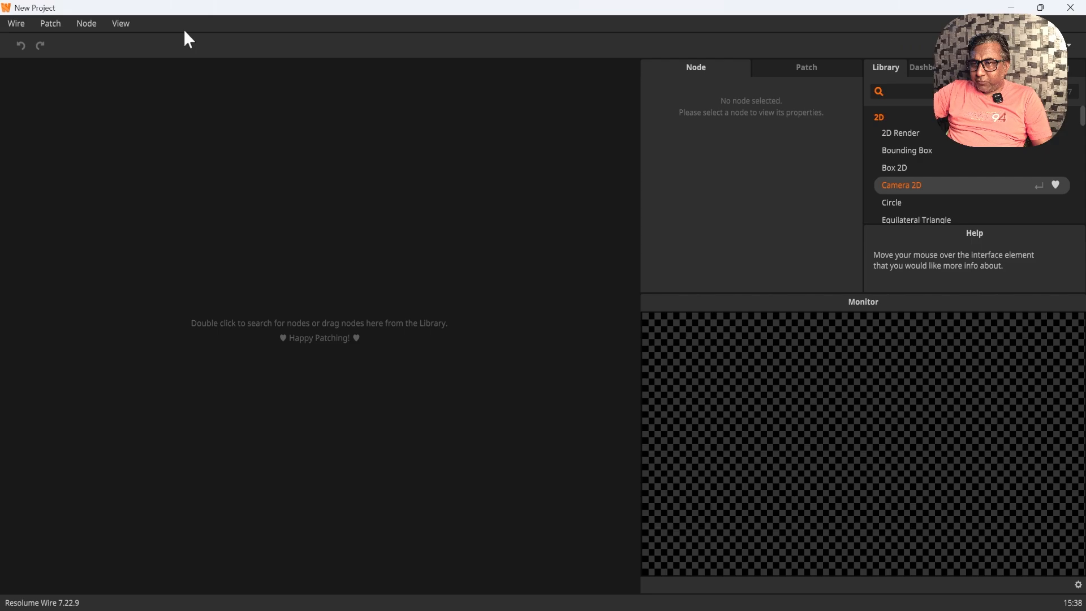
pyautogui.click(52, 25)
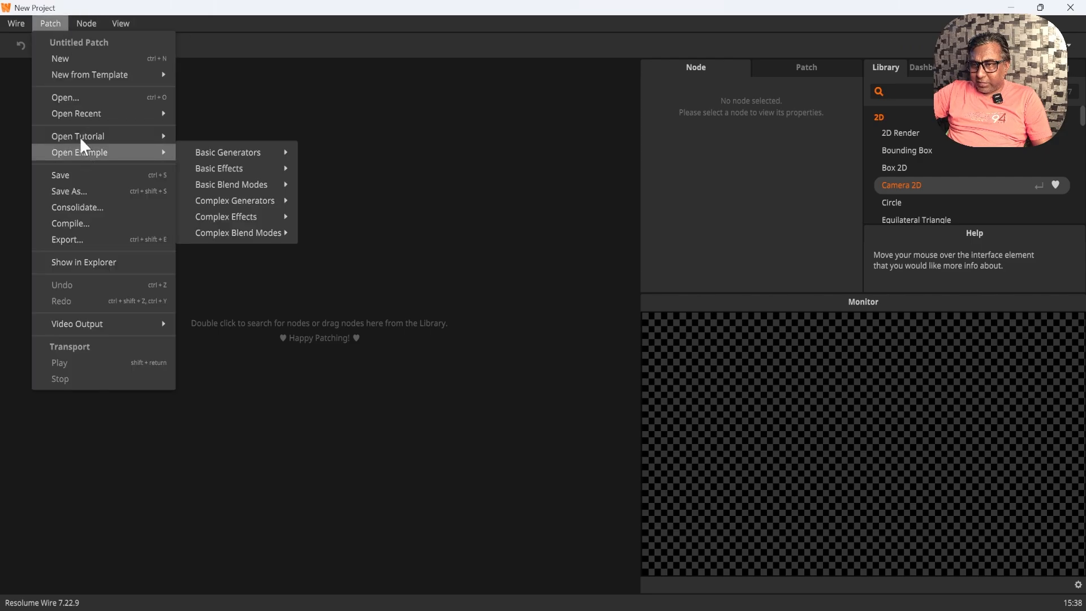
pyautogui.moveTo(61, 138)
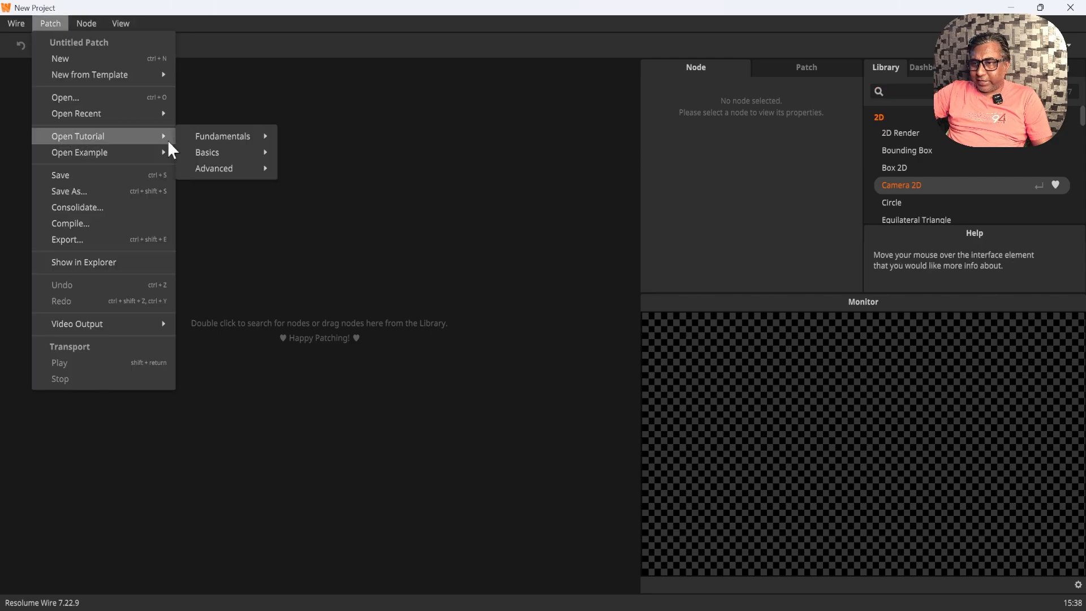
pyautogui.moveTo(222, 151)
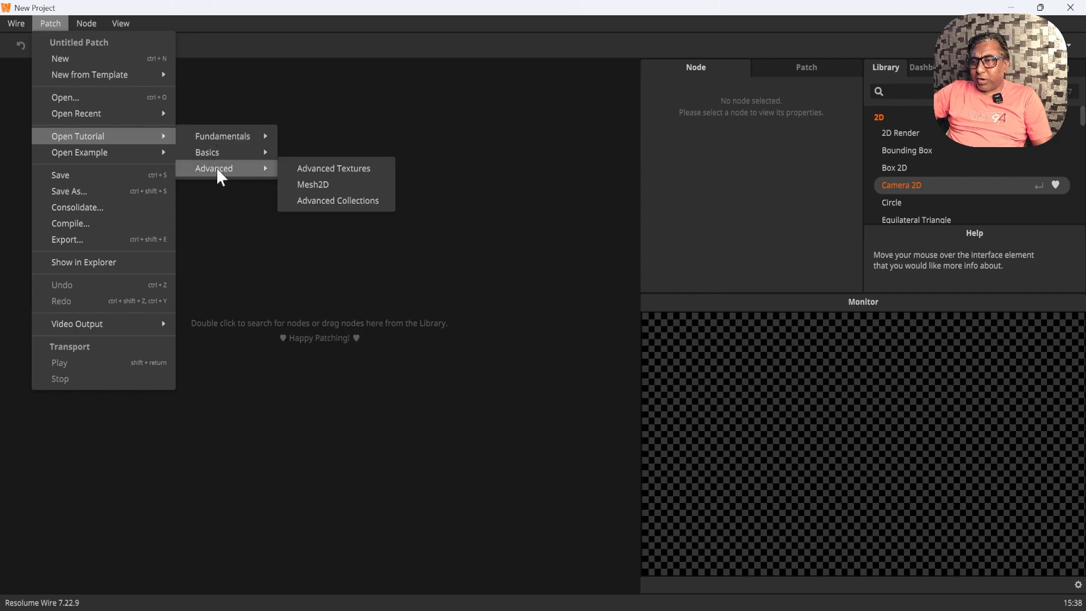
pyautogui.moveTo(115, 148)
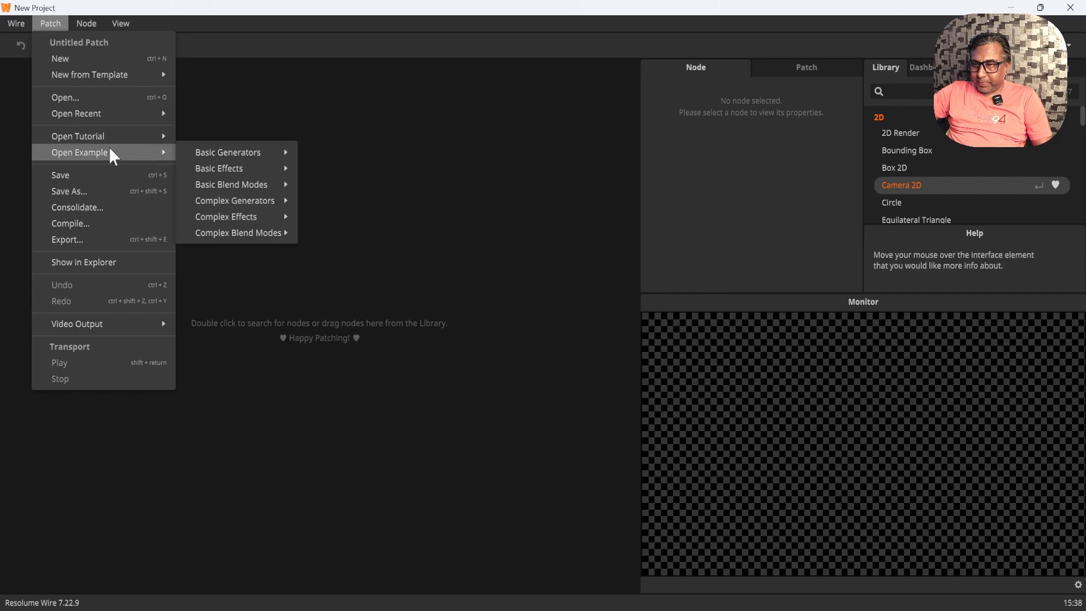
pyautogui.click(220, 25)
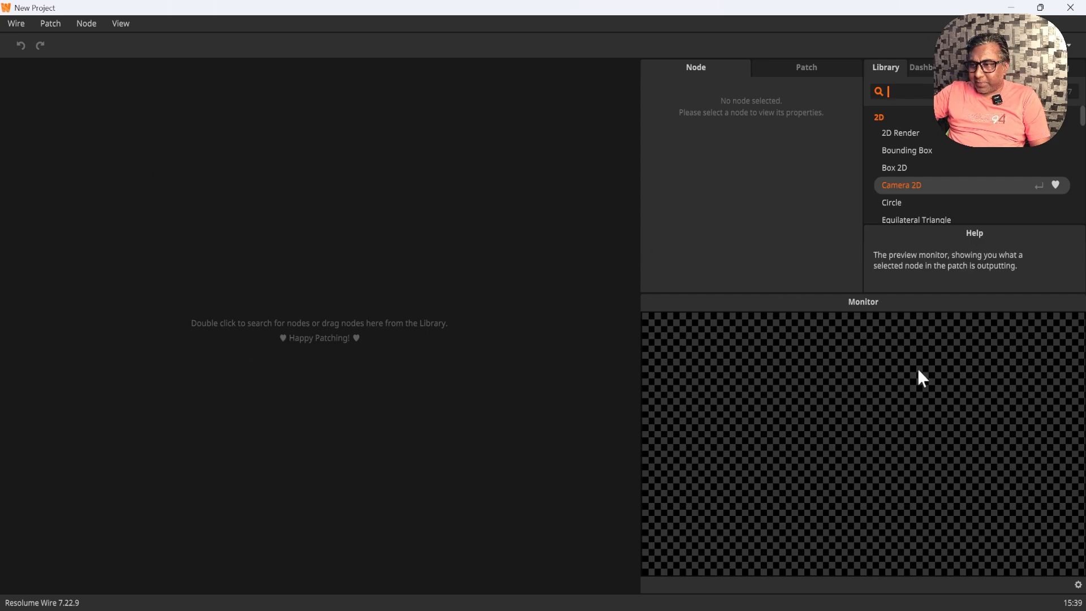
# Step: Switch the workspace to the Wide Patch layout preset and look over the patch's general properties
pyautogui.click(121, 26)
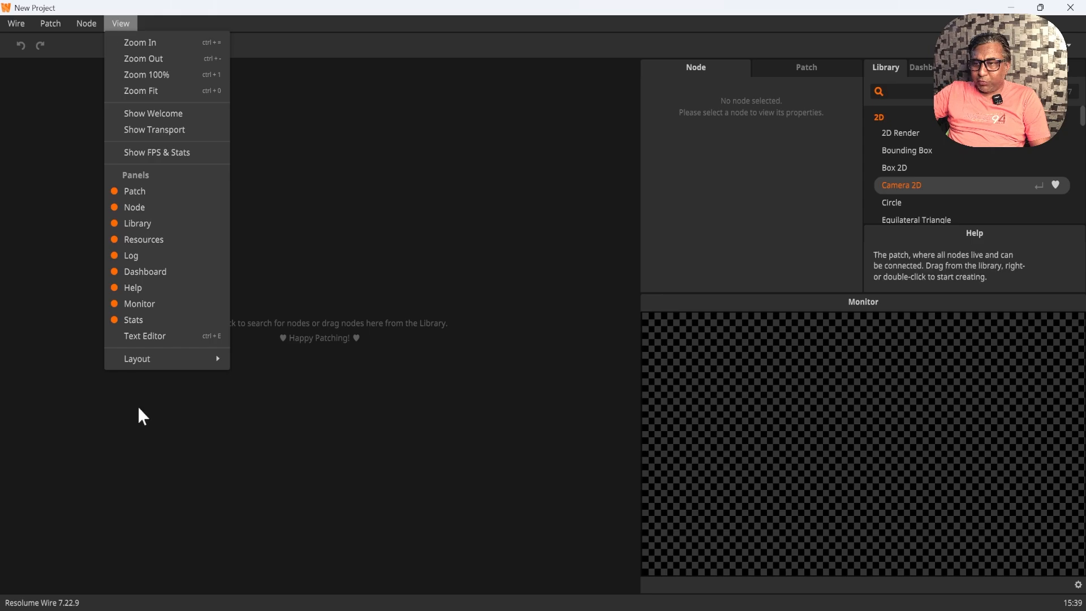
pyautogui.moveTo(136, 360)
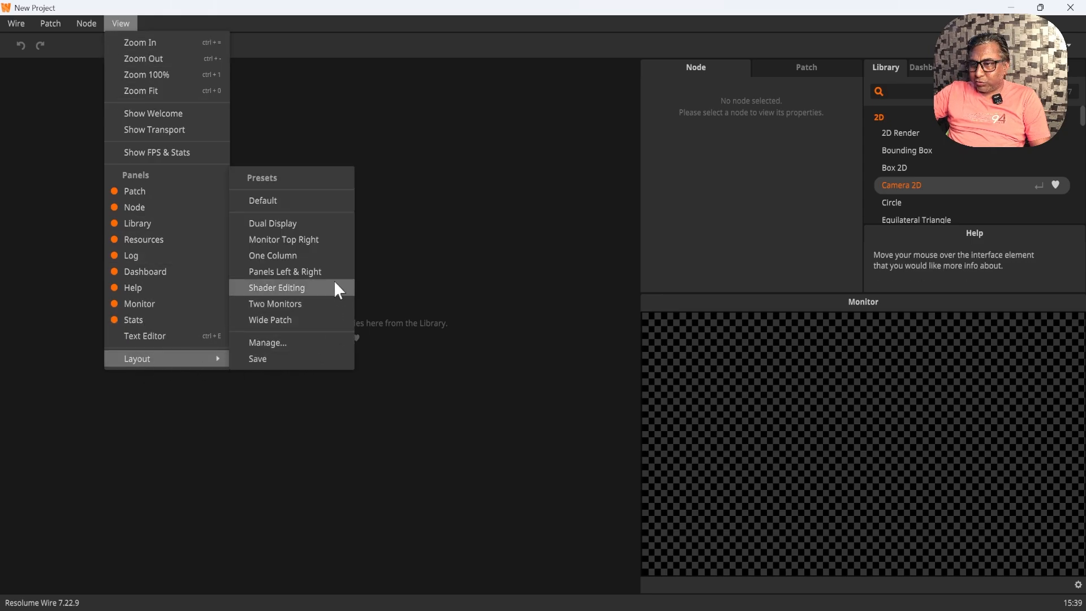
pyautogui.click(286, 319)
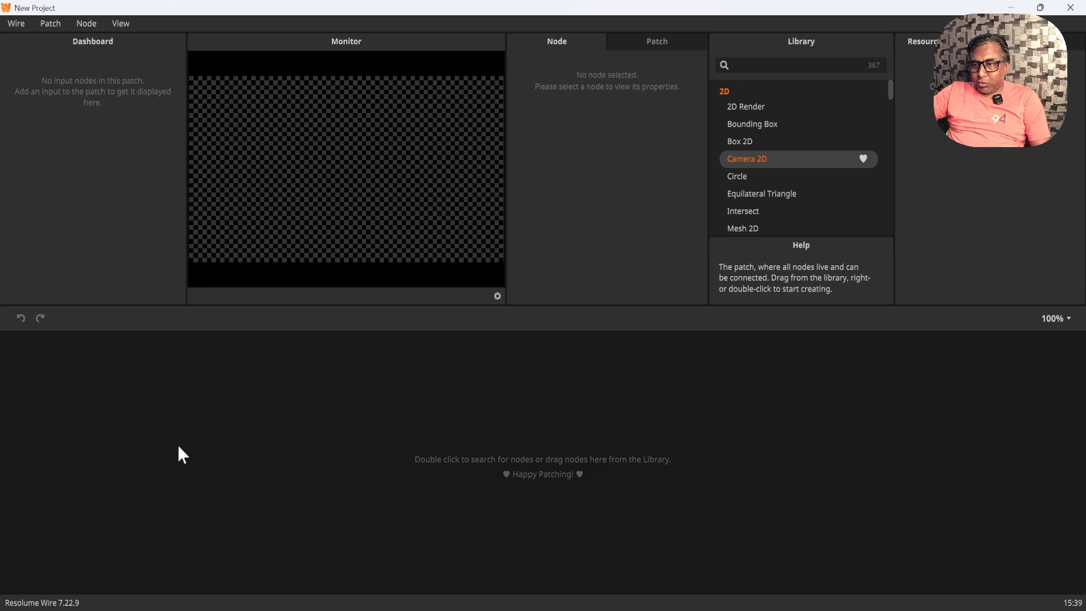
pyautogui.click(650, 41)
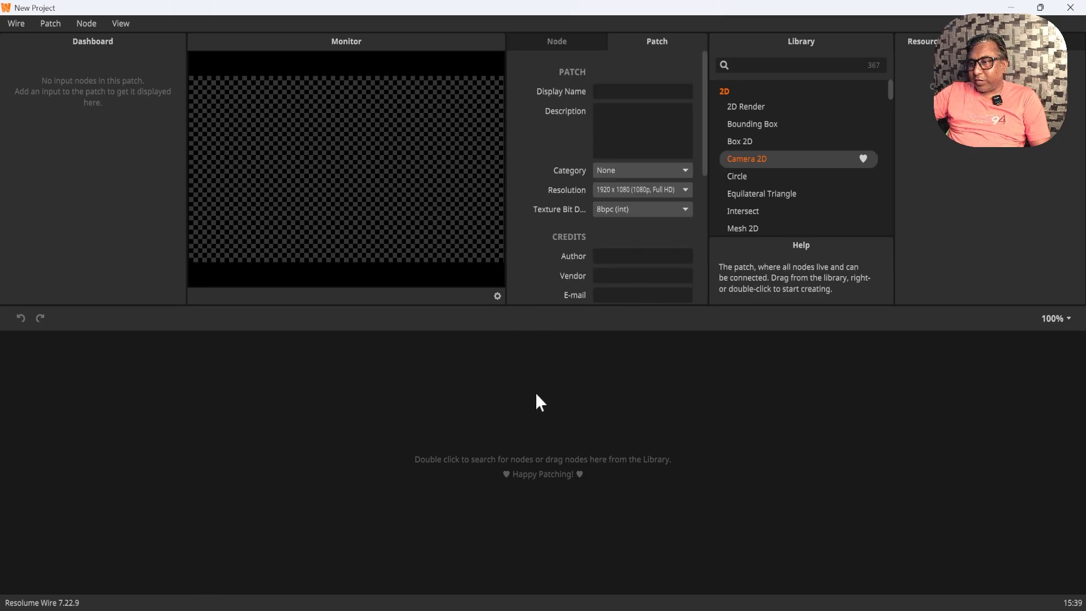
pyautogui.click(562, 39)
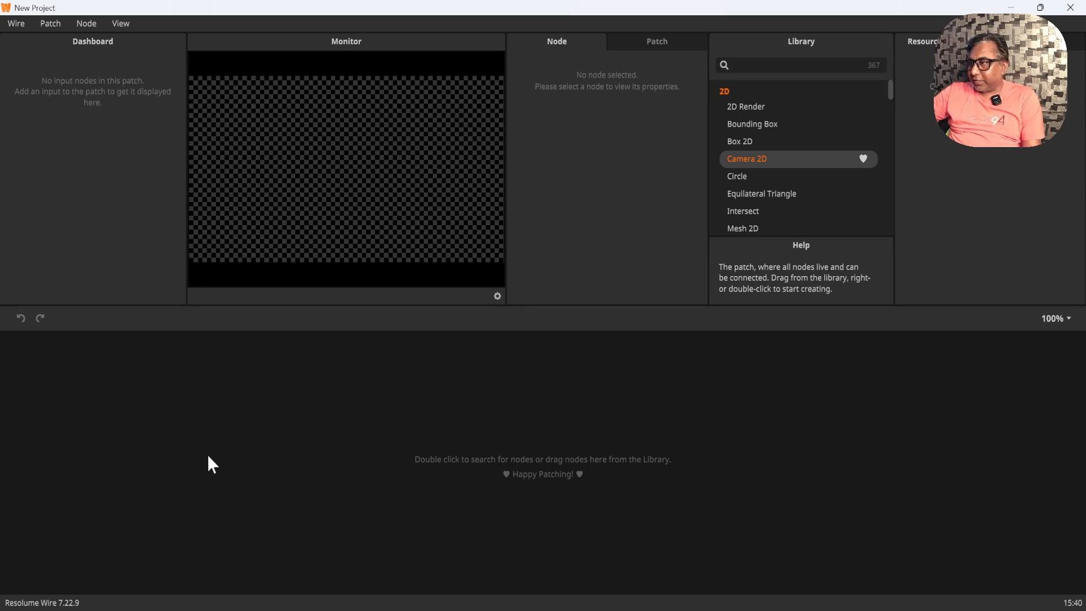
pyautogui.doubleClick(180, 467)
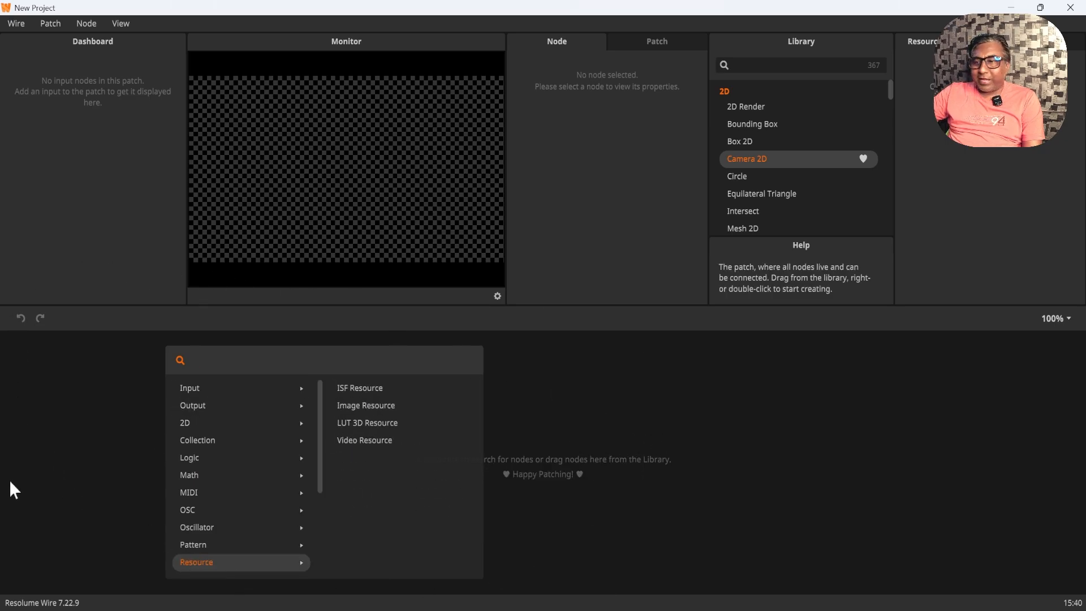
pyautogui.moveTo(201, 385)
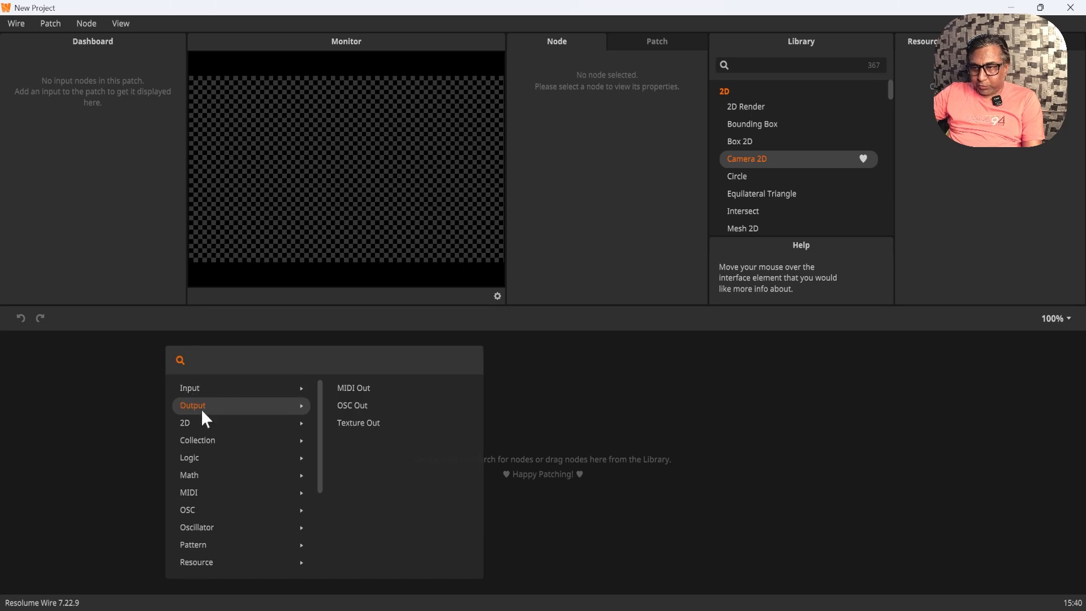
pyautogui.moveTo(202, 444)
pyautogui.moveTo(229, 473)
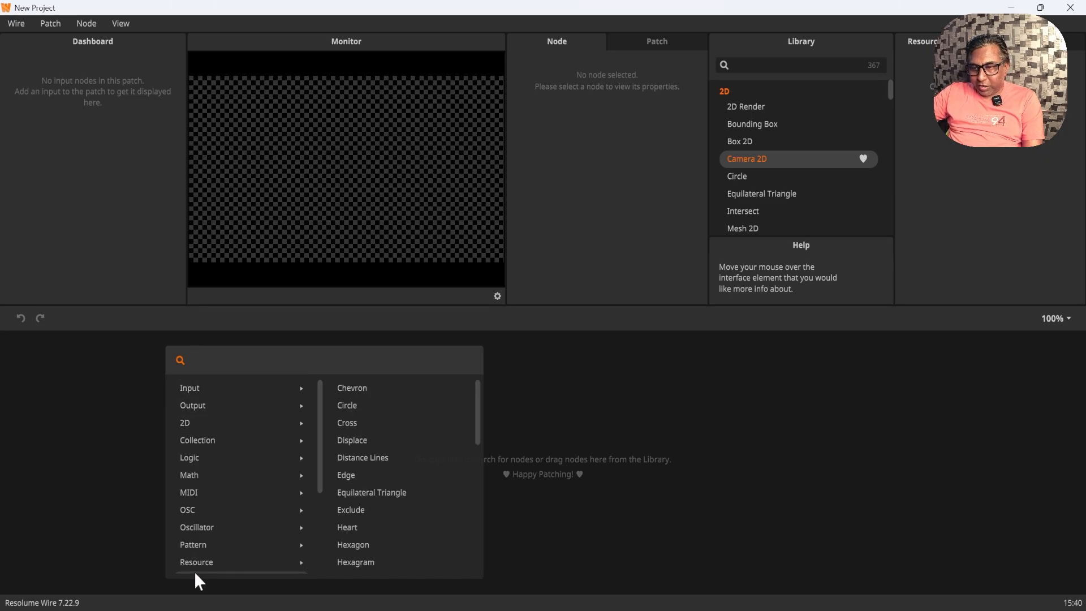
pyautogui.moveTo(191, 424)
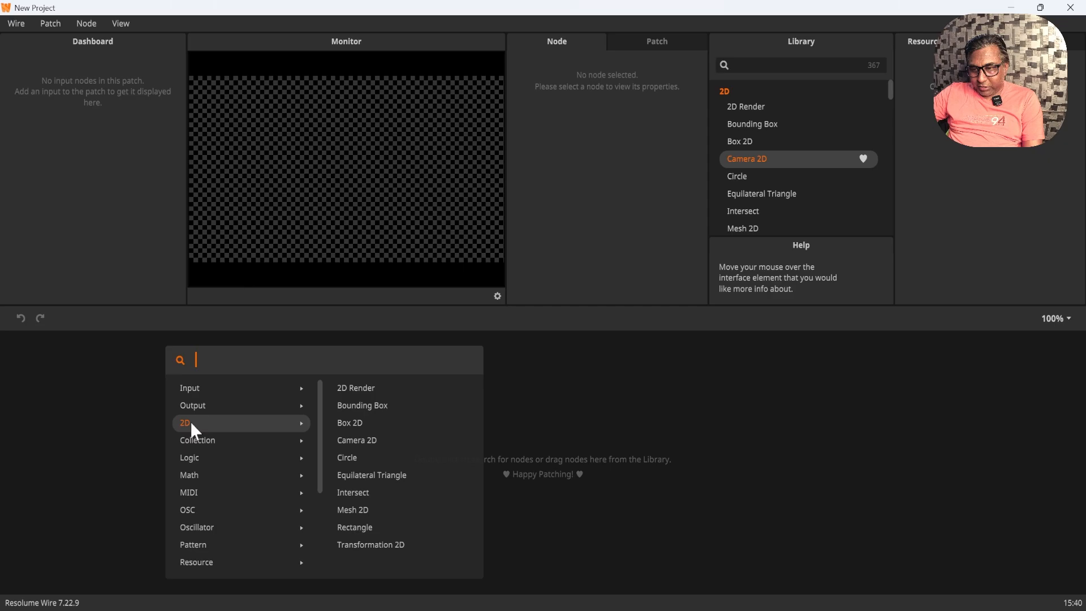
pyautogui.click(84, 461)
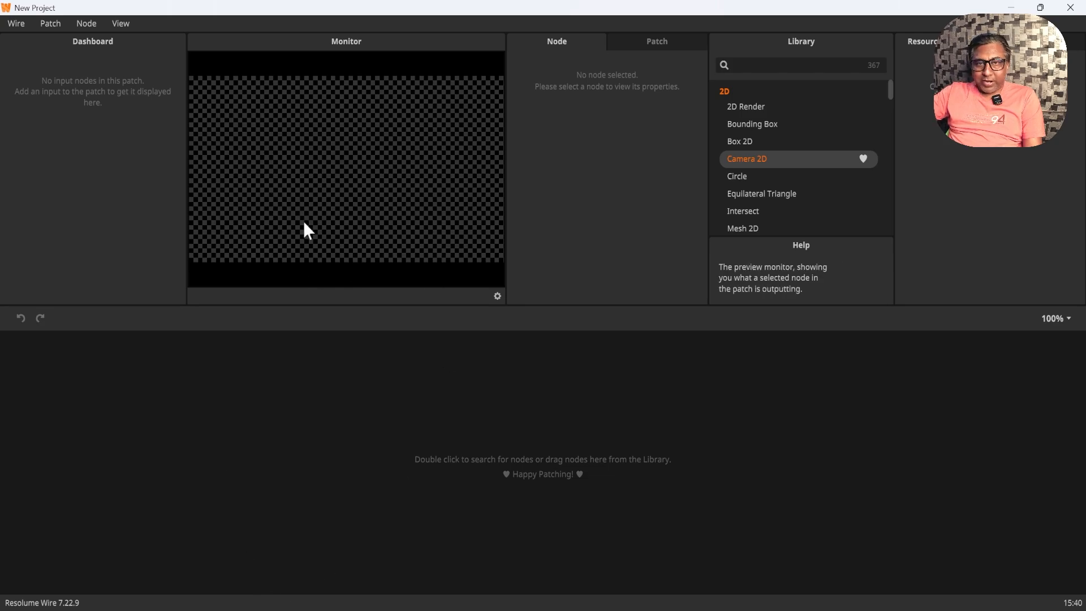
# Step: Add a Slice In input node to the empty patch and place it near the patch area's upper-left corner
pyautogui.doubleClick(224, 452)
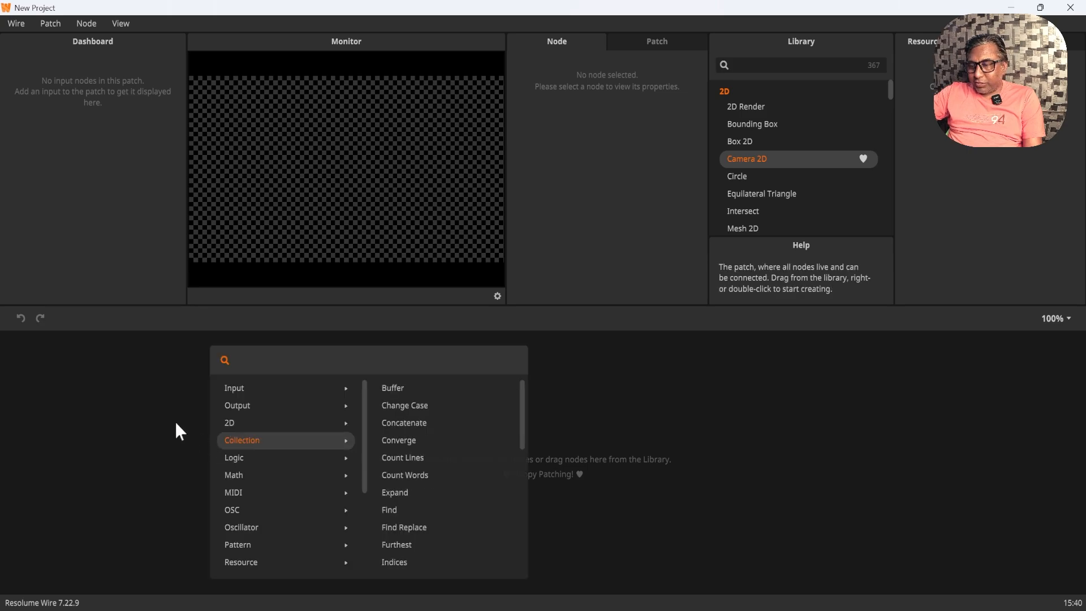
pyautogui.moveTo(237, 387)
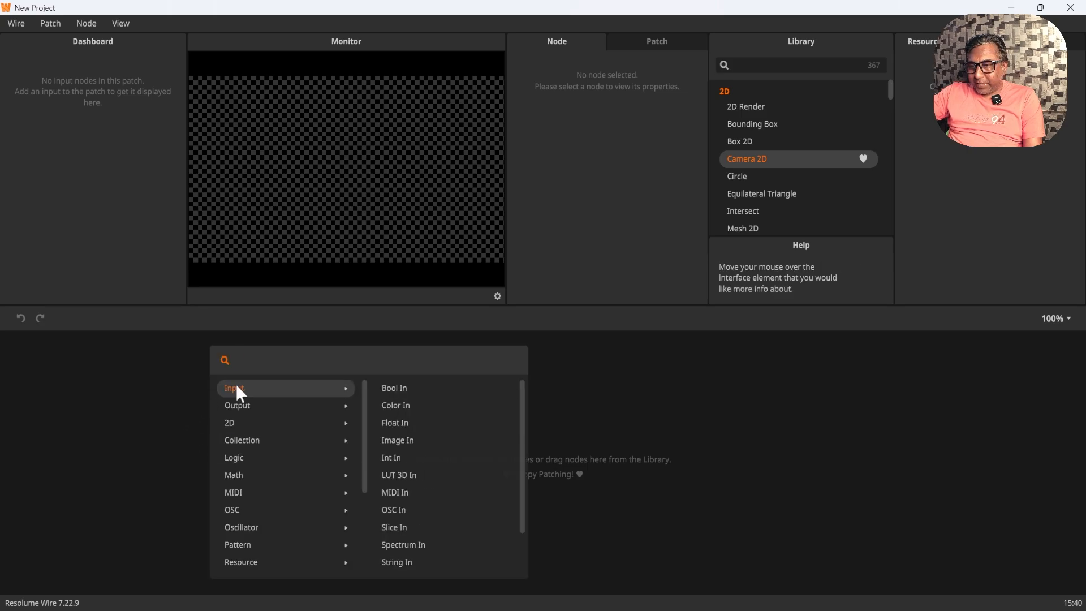
pyautogui.click(396, 527)
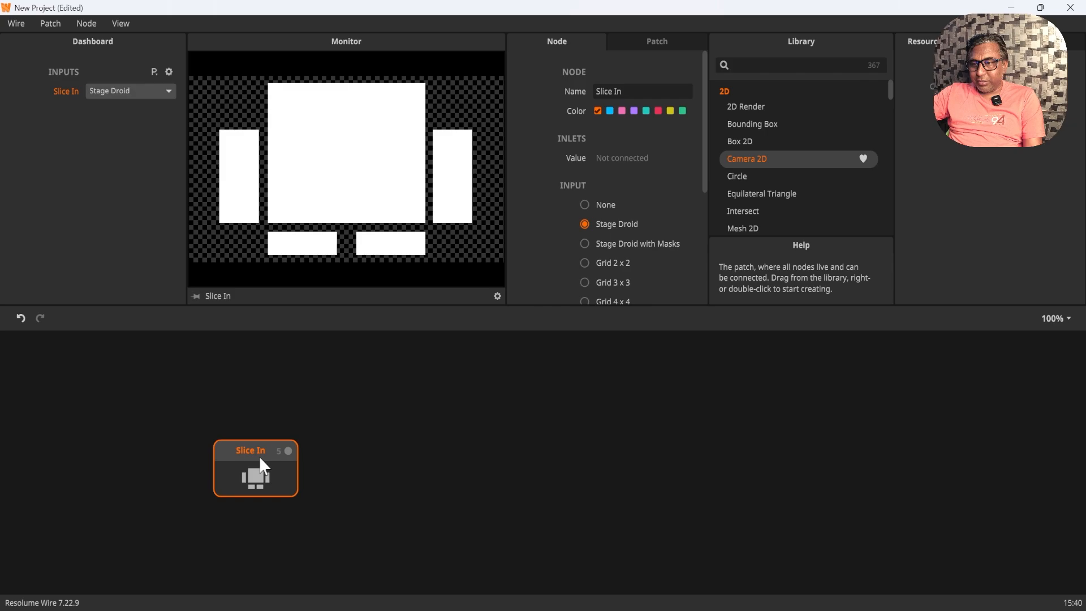
pyautogui.moveTo(259, 456); pyautogui.dragTo(112, 413)
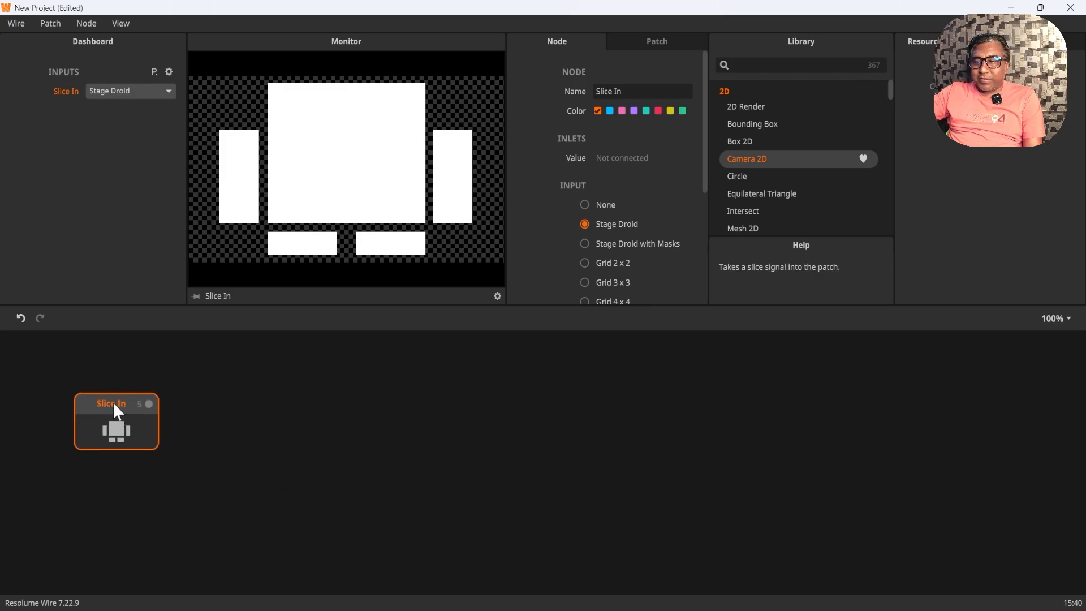
pyautogui.moveTo(113, 402); pyautogui.dragTo(108, 400)
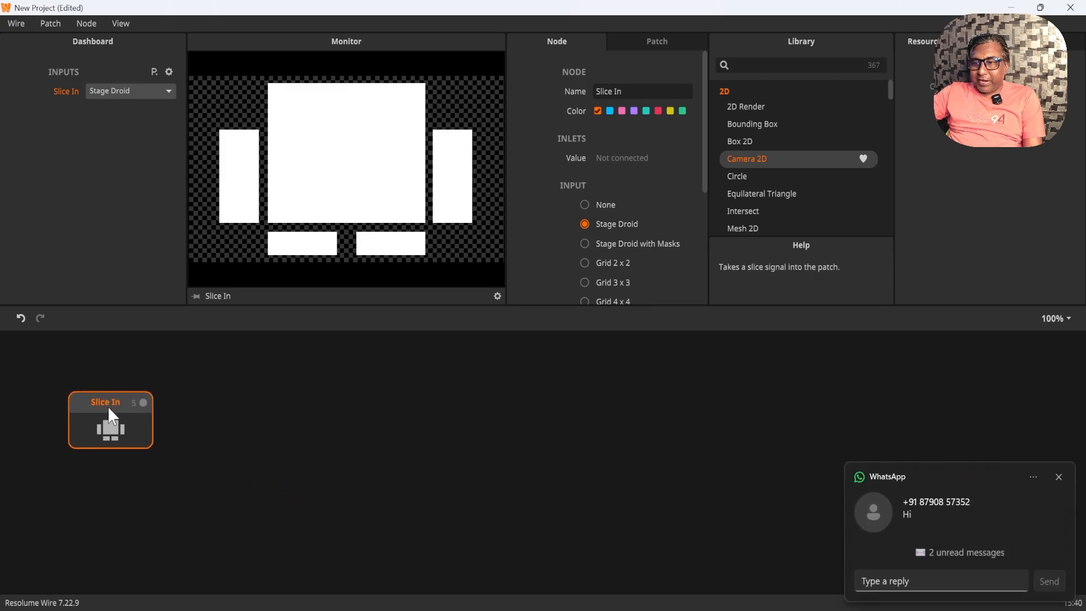
# Step: Dismiss the WhatsApp notification and toggle the computer's Wi-Fi in the quick settings
pyautogui.click(1058, 477)
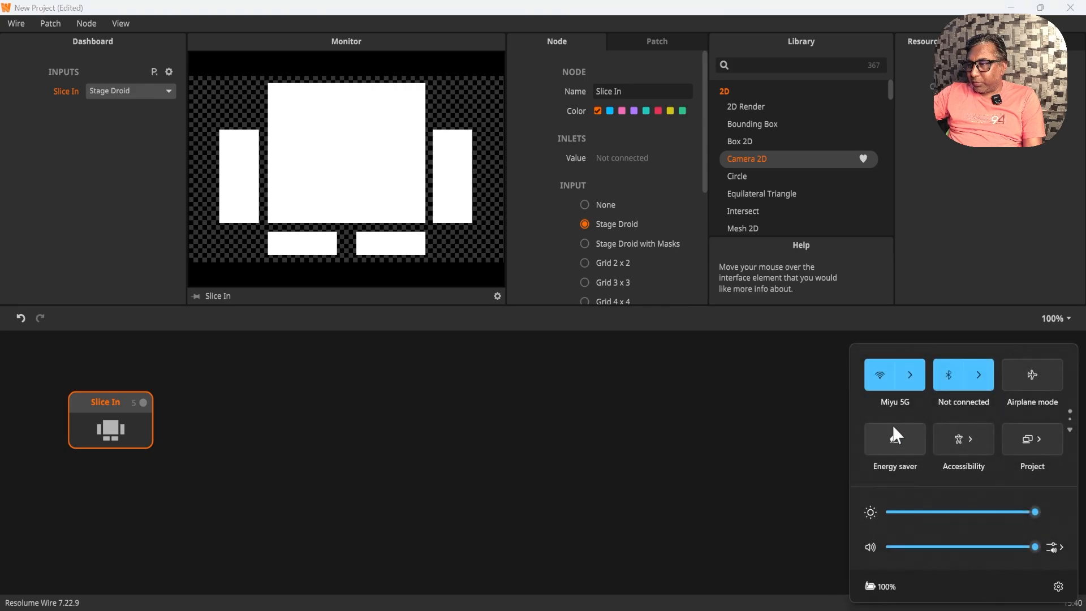
pyautogui.click(882, 378)
pyautogui.click(678, 452)
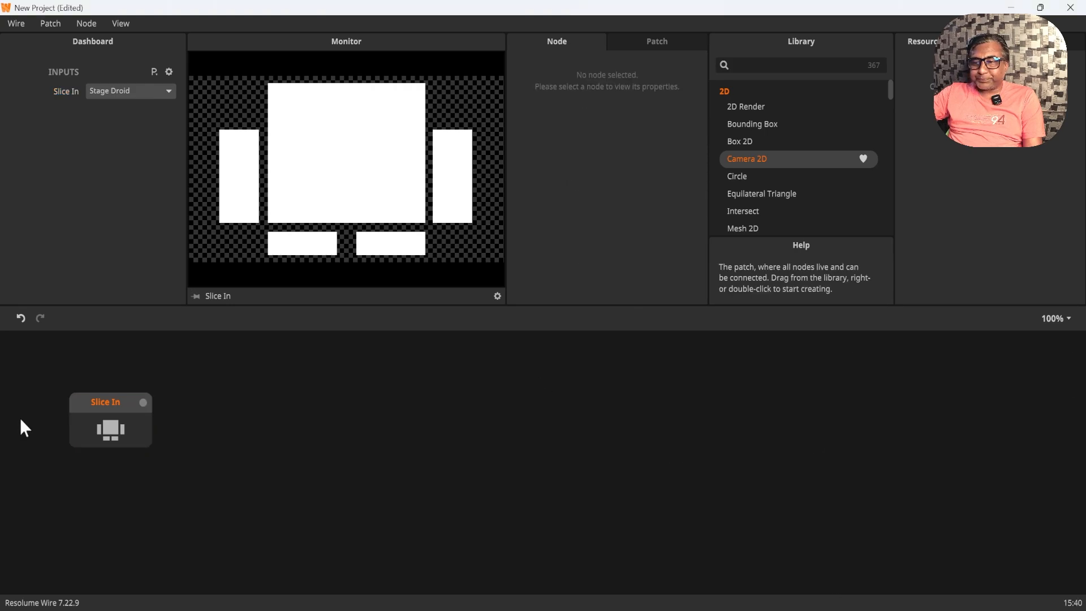
# Step: Add an Edge node, line it up beside Slice In along the patch's upper edge, and connect Slice In's output to its input
pyautogui.click(86, 402)
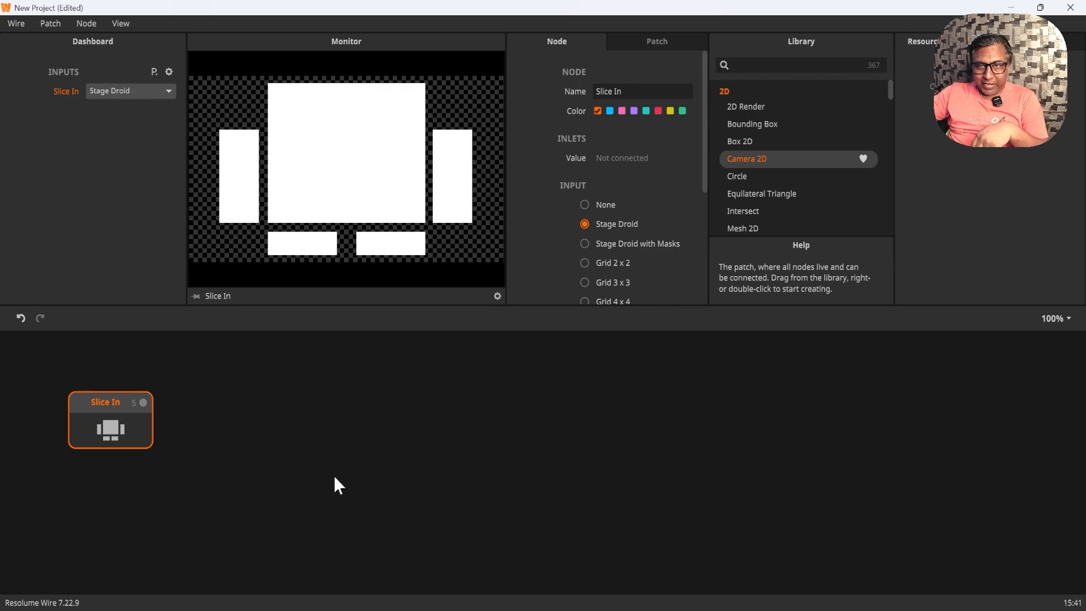
pyautogui.moveTo(104, 405); pyautogui.dragTo(106, 427)
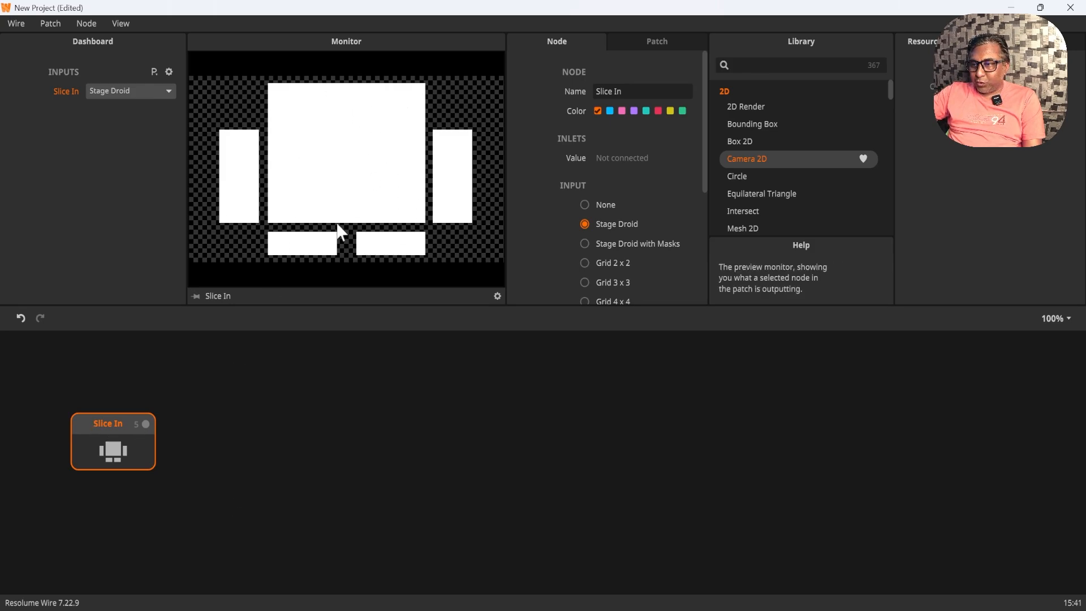
pyautogui.doubleClick(290, 477)
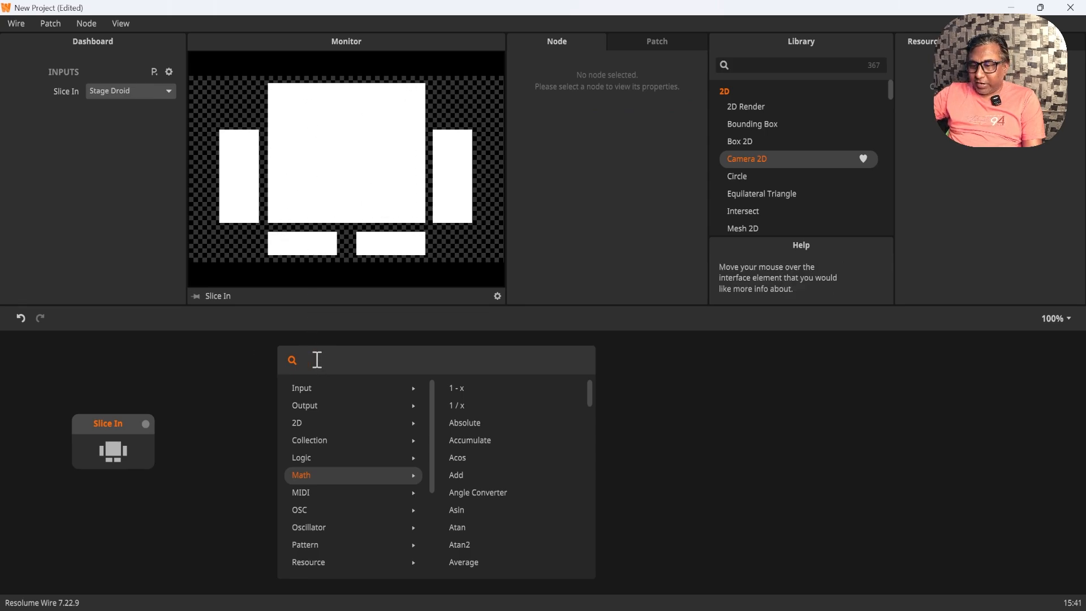
pyautogui.write('edg')
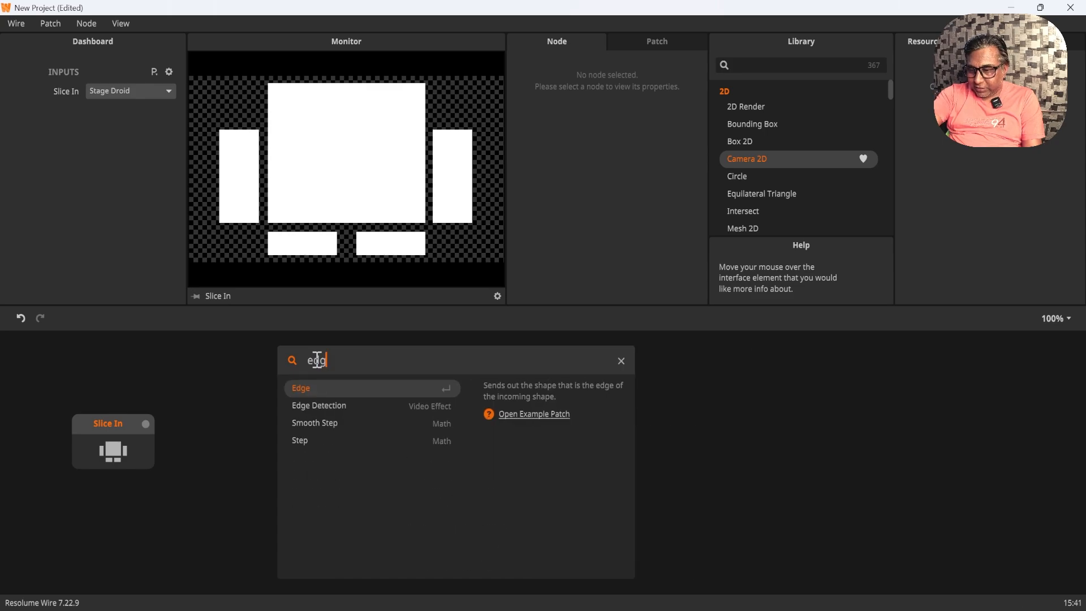
pyautogui.click(313, 387)
pyautogui.moveTo(109, 424); pyautogui.dragTo(94, 354)
pyautogui.moveTo(326, 478); pyautogui.dragTo(238, 359)
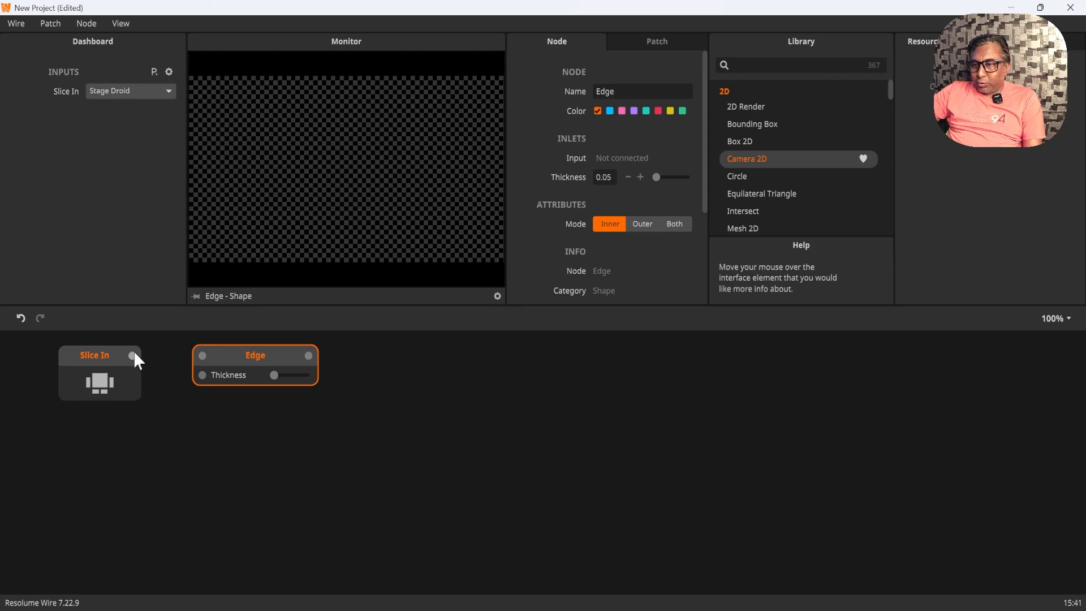
pyautogui.moveTo(132, 354); pyautogui.dragTo(201, 356)
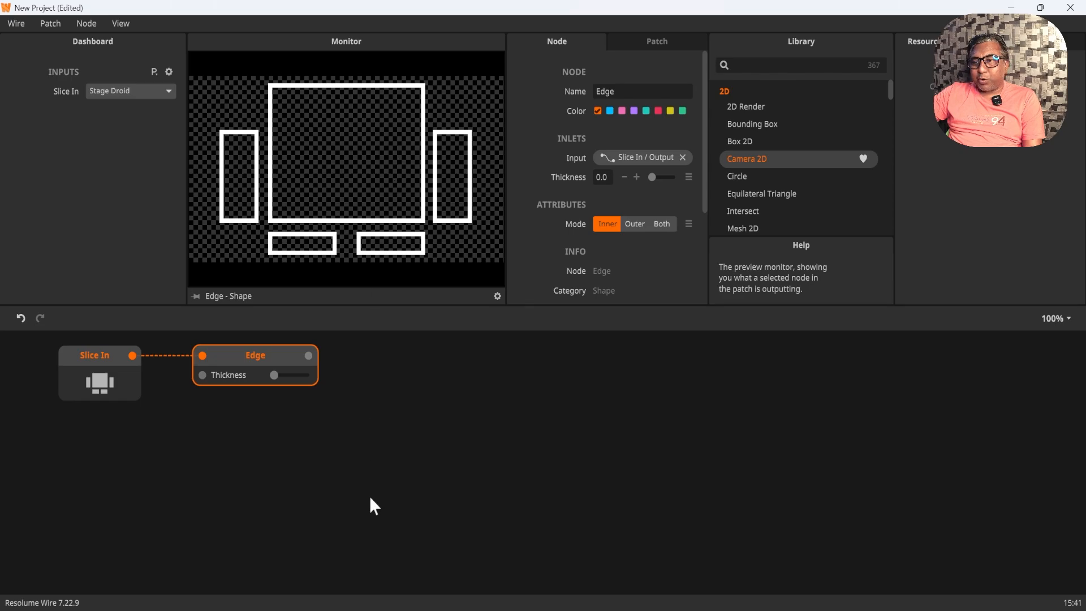
# Step: Compare the Slice In and Edge outputs in the monitor, and delete the Edge node
pyautogui.click(84, 358)
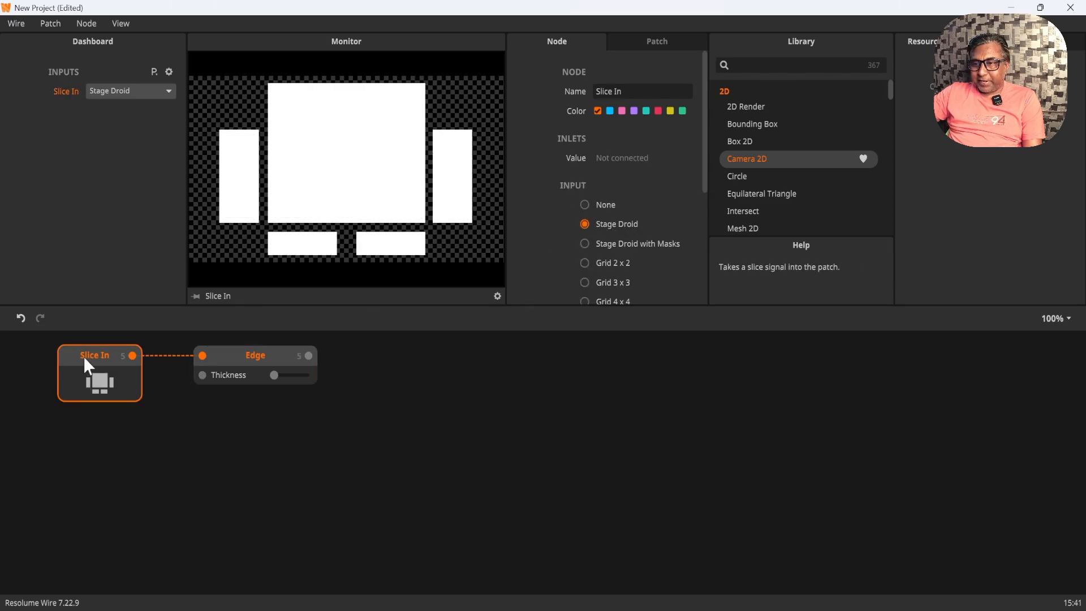
pyautogui.click(265, 363)
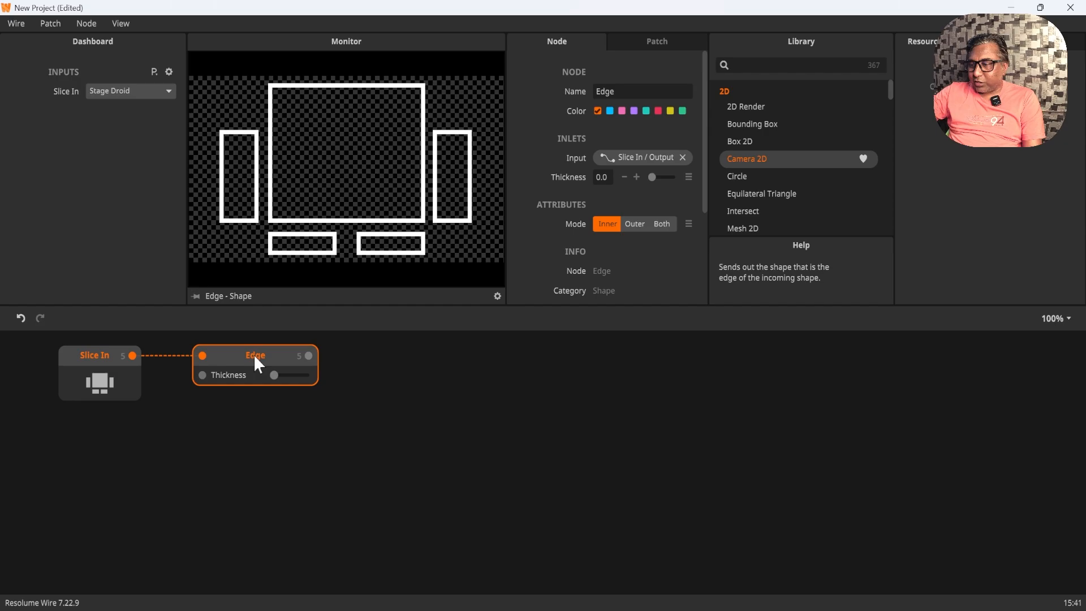
pyautogui.press('Delete')
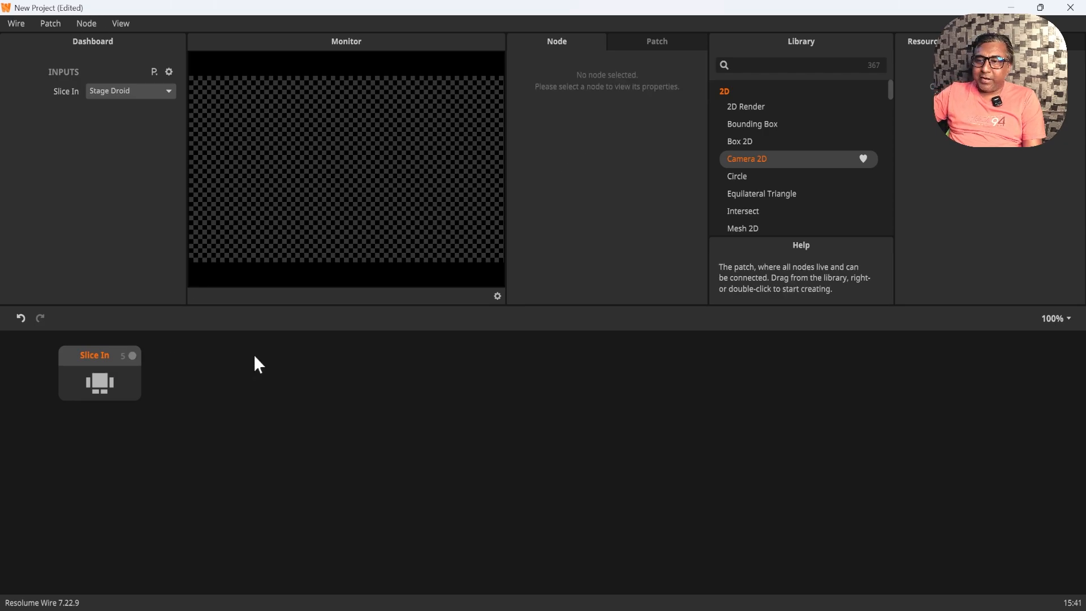
# Step: Add an Edge node beside Slice In again and connect Slice In's output to its input
pyautogui.doubleClick(277, 449)
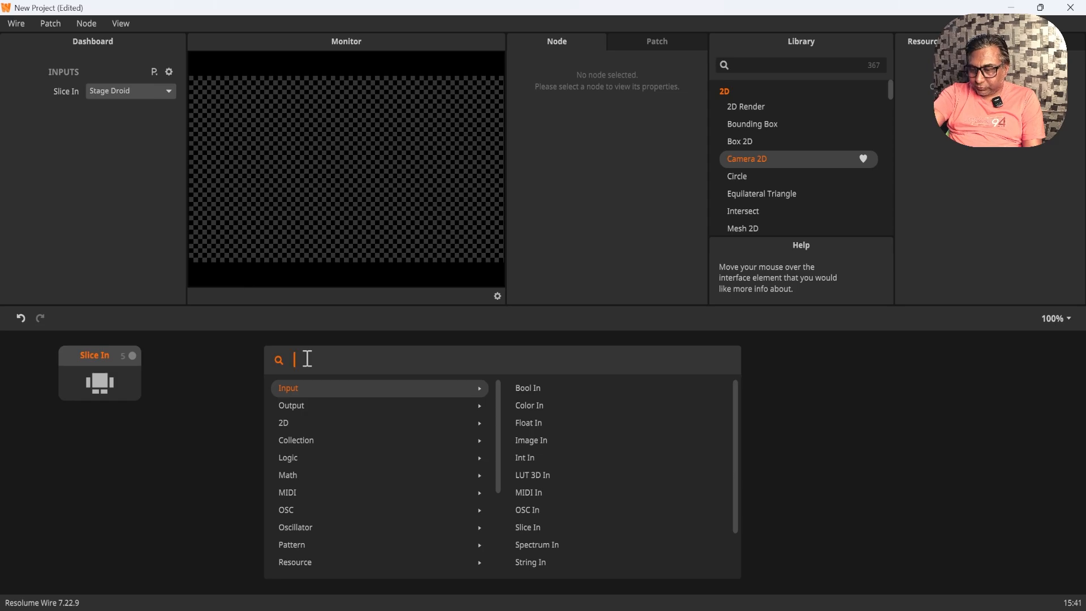
pyautogui.write('edg')
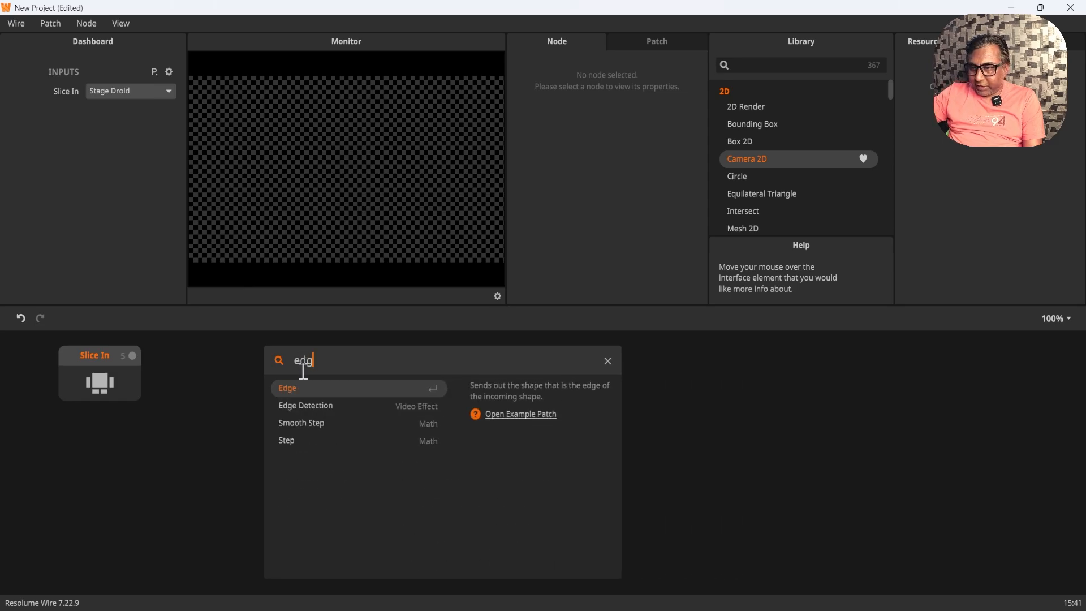
pyautogui.click(292, 390)
pyautogui.moveTo(296, 434); pyautogui.dragTo(216, 352)
pyautogui.moveTo(132, 355); pyautogui.dragTo(188, 354)
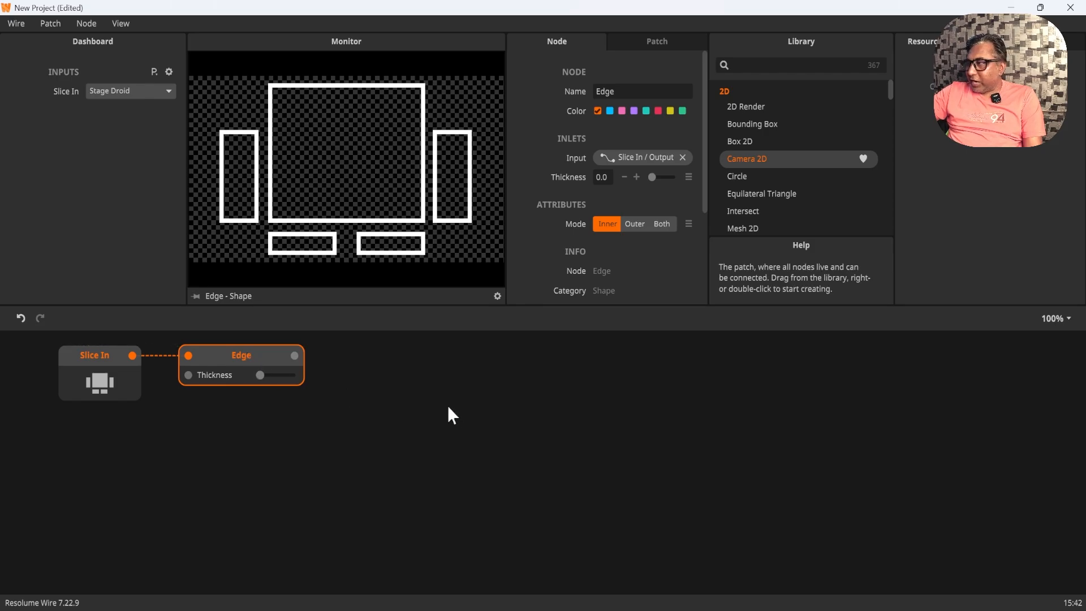
# Step: Add a Shape Render node in line beside Edge and connect Edge's output to its Shape inlet
pyautogui.click(368, 414)
pyautogui.doubleClick(368, 414)
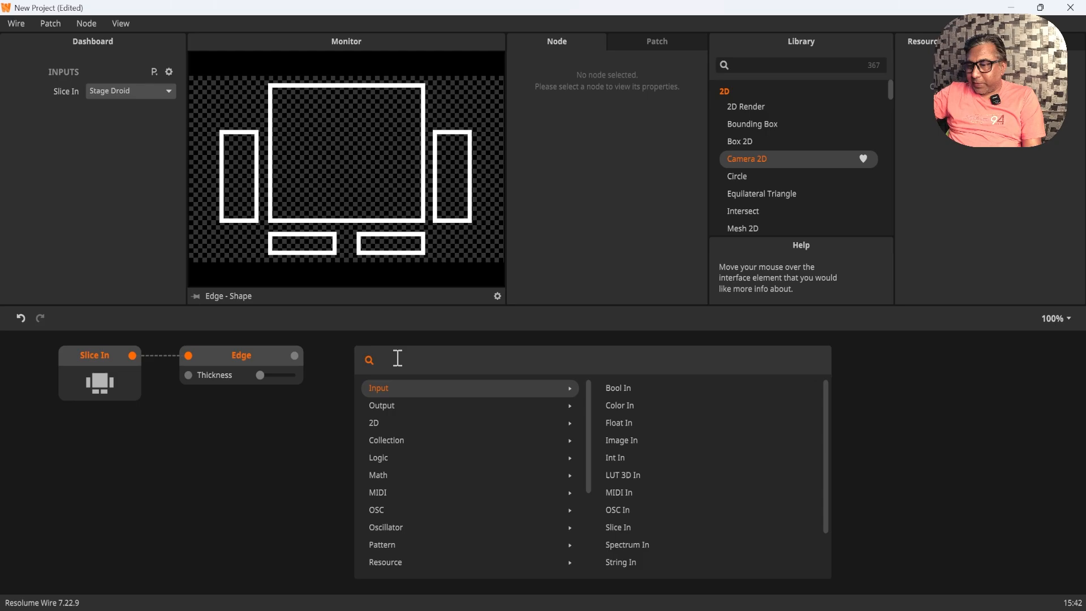
pyautogui.write('sh')
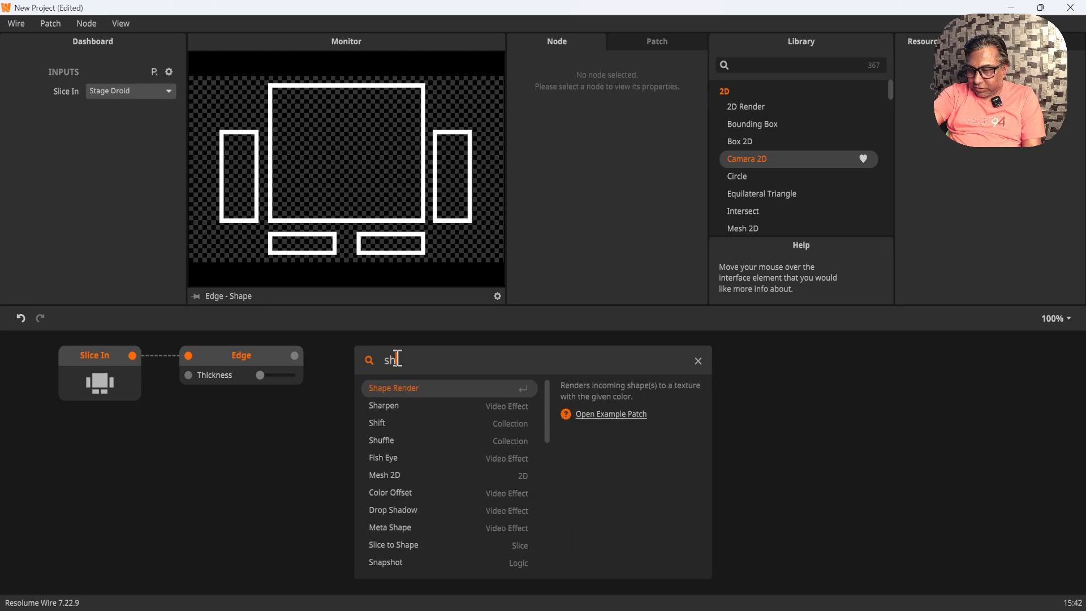
pyautogui.write('ape')
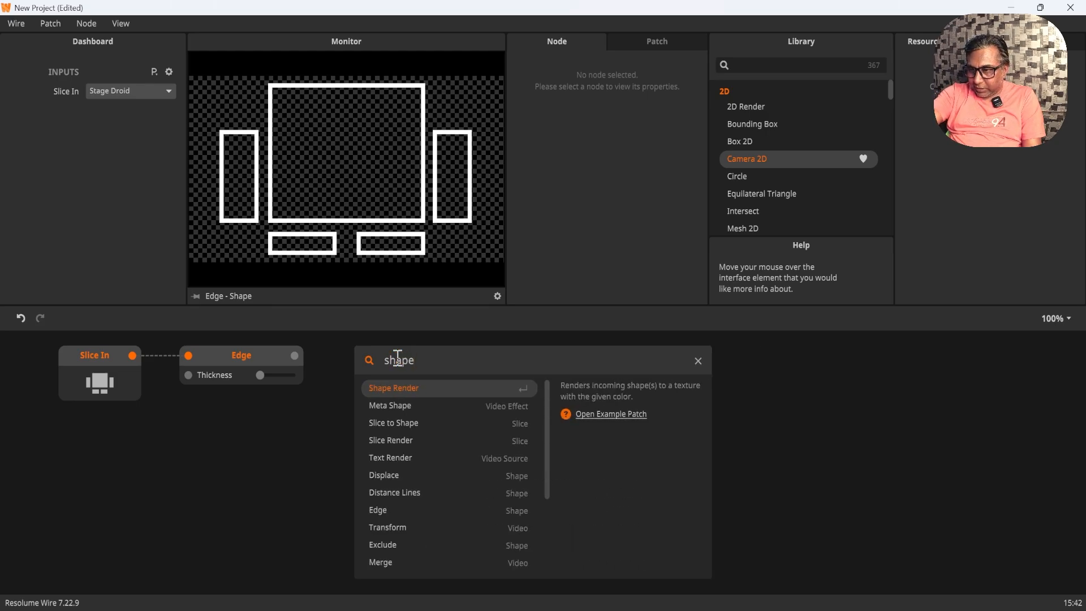
pyautogui.click(385, 392)
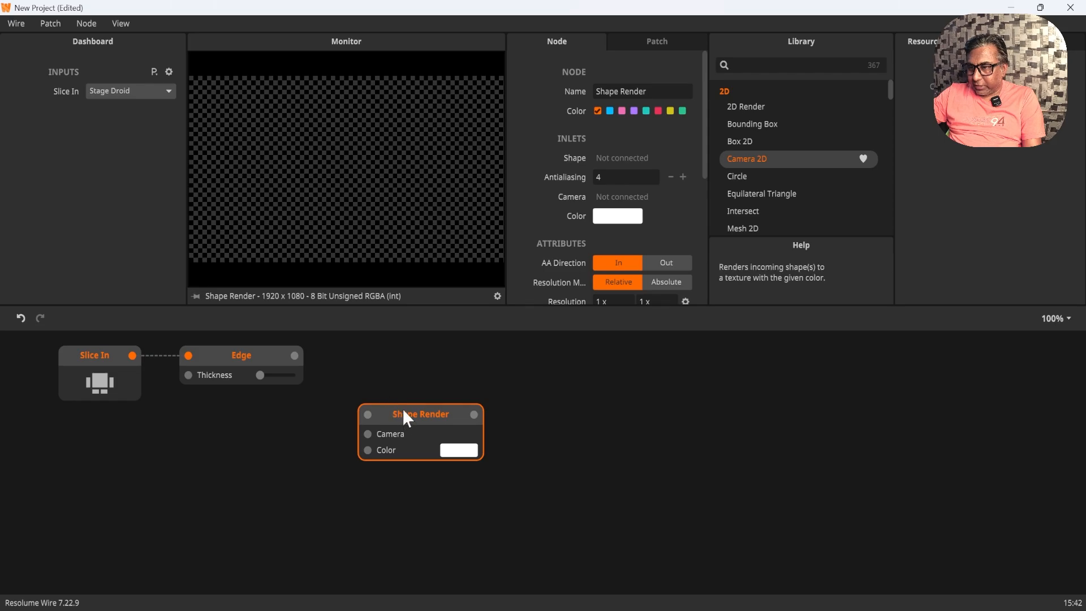
pyautogui.moveTo(402, 410); pyautogui.dragTo(380, 362)
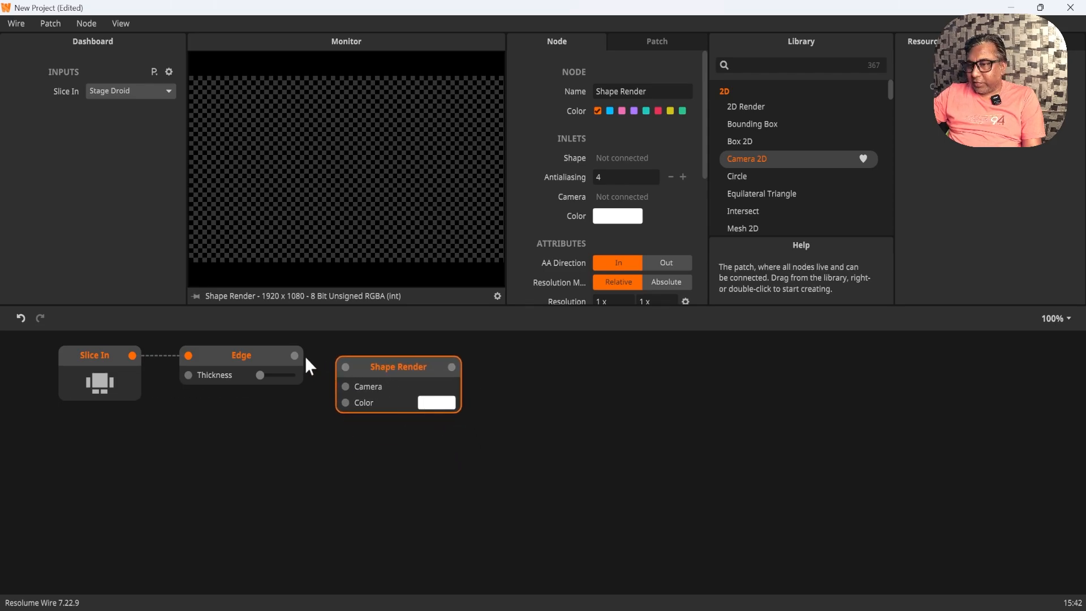
pyautogui.moveTo(346, 368); pyautogui.dragTo(396, 354)
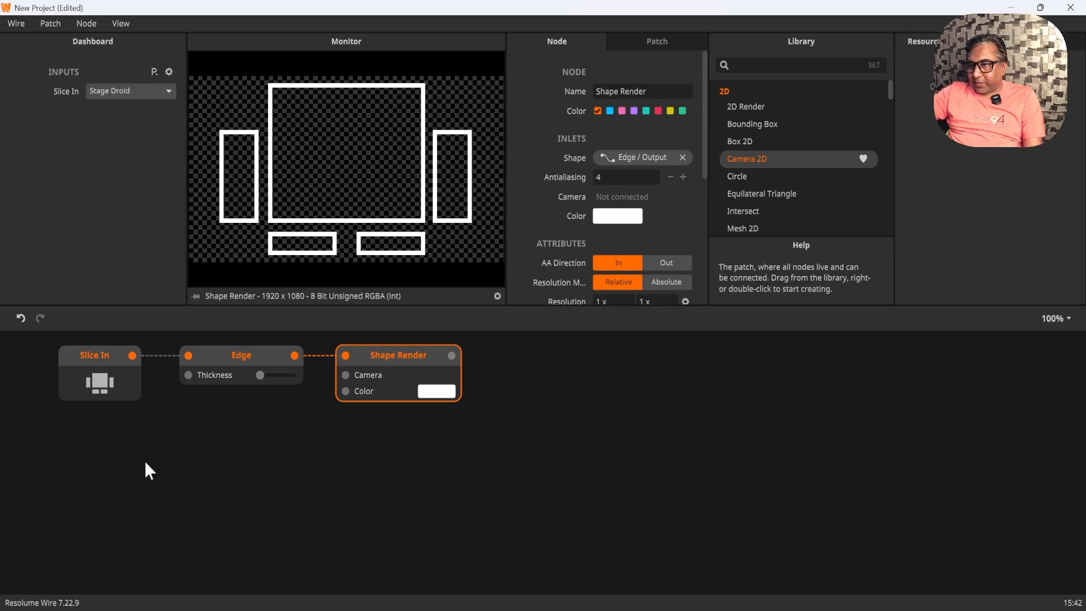
# Step: Set the Edge node's thickness to 0 and compare the Slice In and Edge outputs in the monitor
pyautogui.click(236, 355)
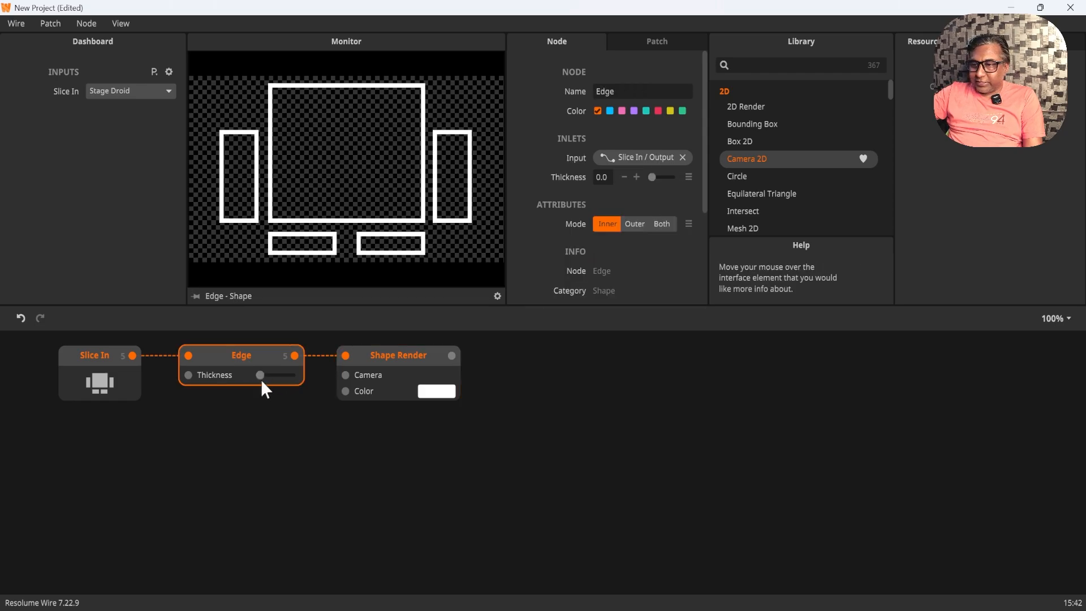
pyautogui.moveTo(261, 378)
pyautogui.mouseDown()
pyautogui.moveTo(275, 376)
pyautogui.moveTo(256, 375)
pyautogui.mouseUp()
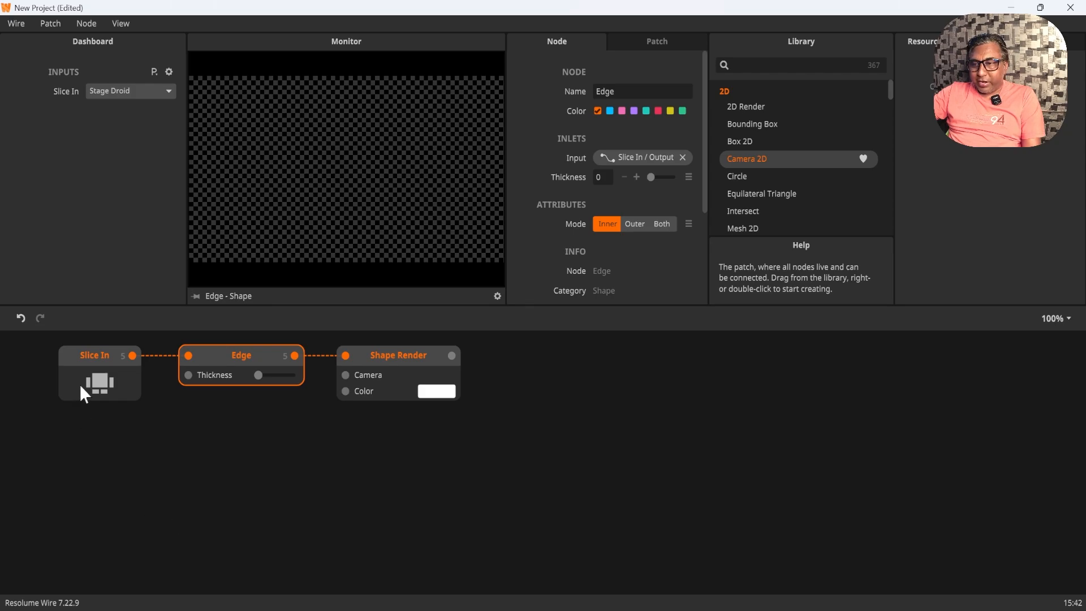
pyautogui.click(88, 362)
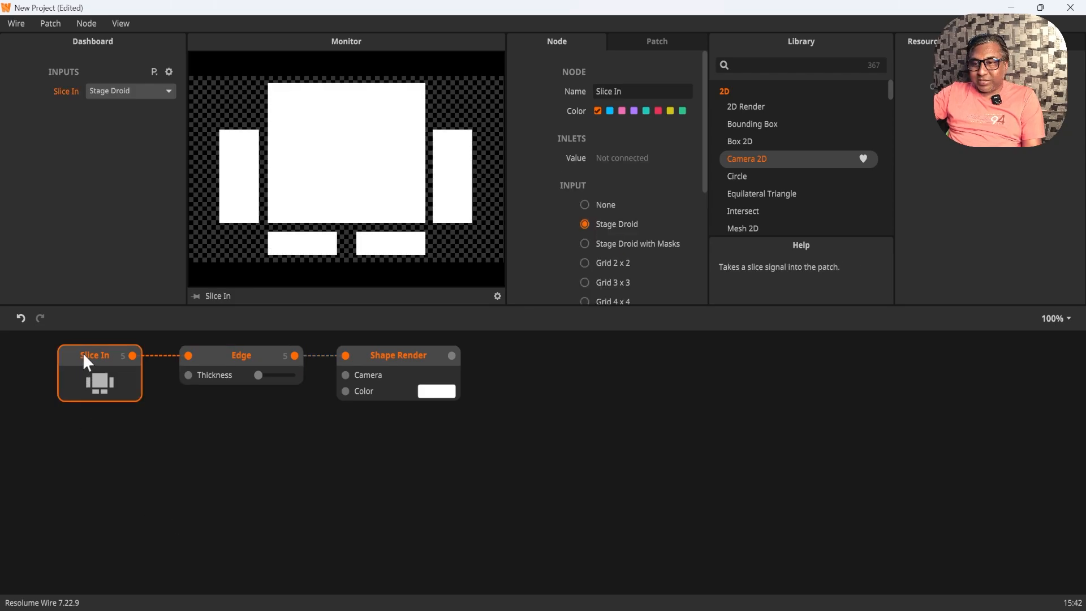
pyautogui.click(245, 353)
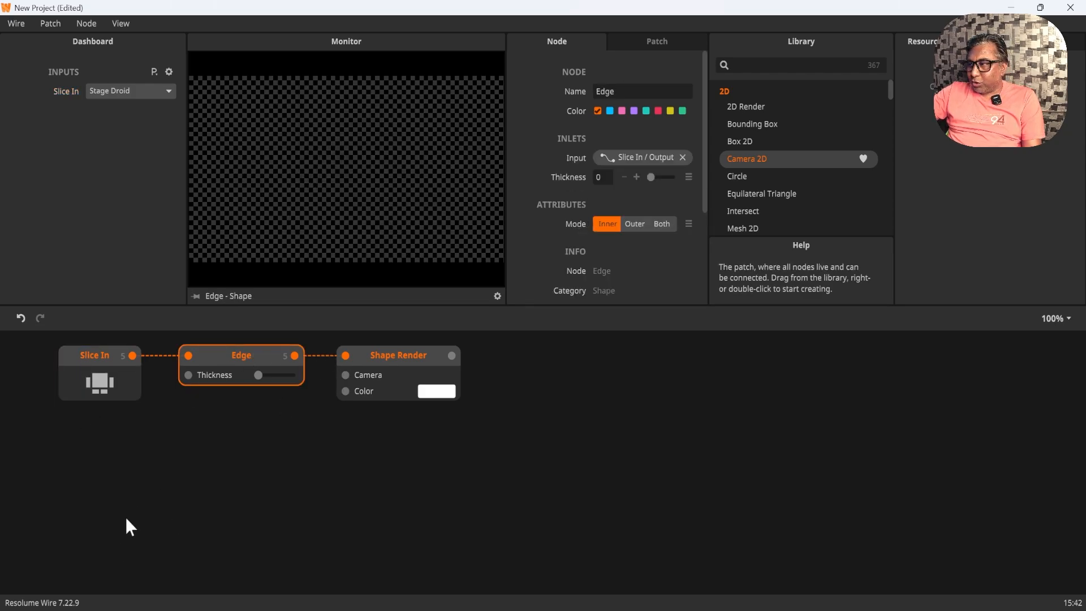
# Step: Add a Float In node below Slice In and set its value to about 0.51
pyautogui.click(144, 515)
pyautogui.rightClick(145, 516)
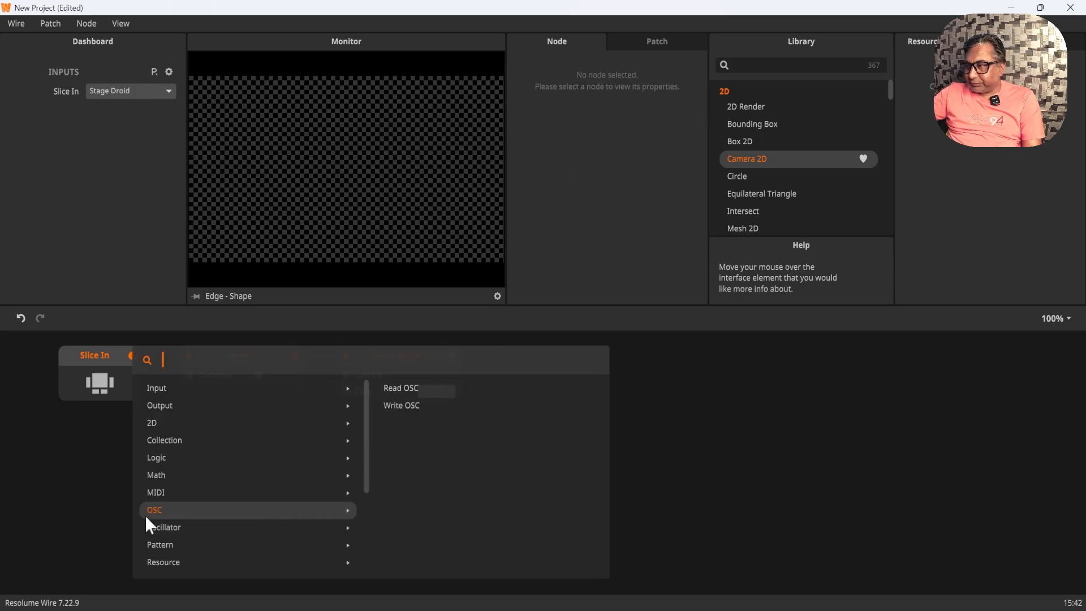
pyautogui.moveTo(223, 429)
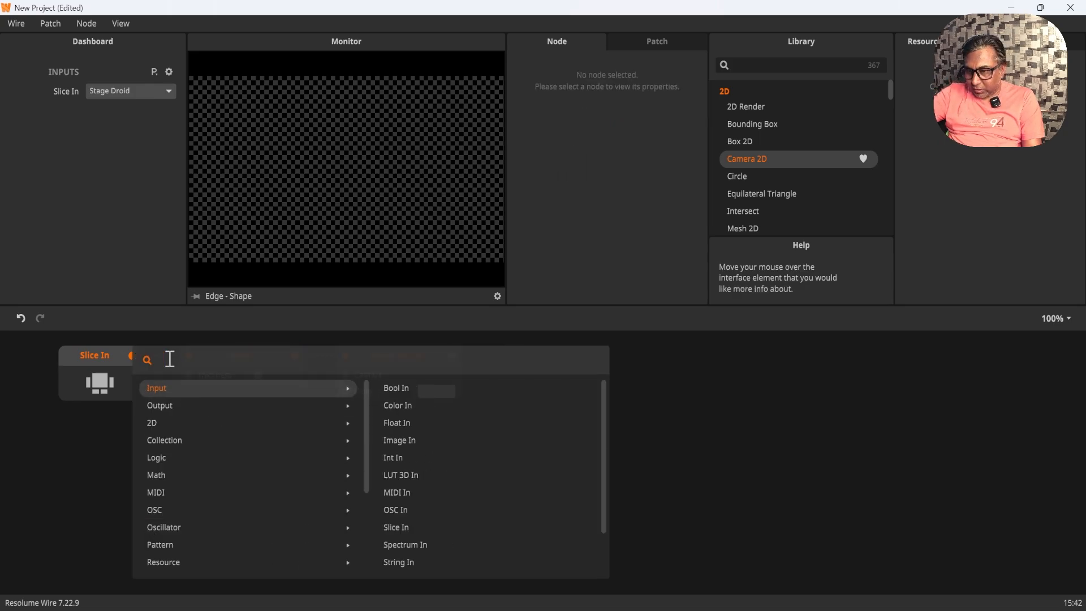
pyautogui.write('flo')
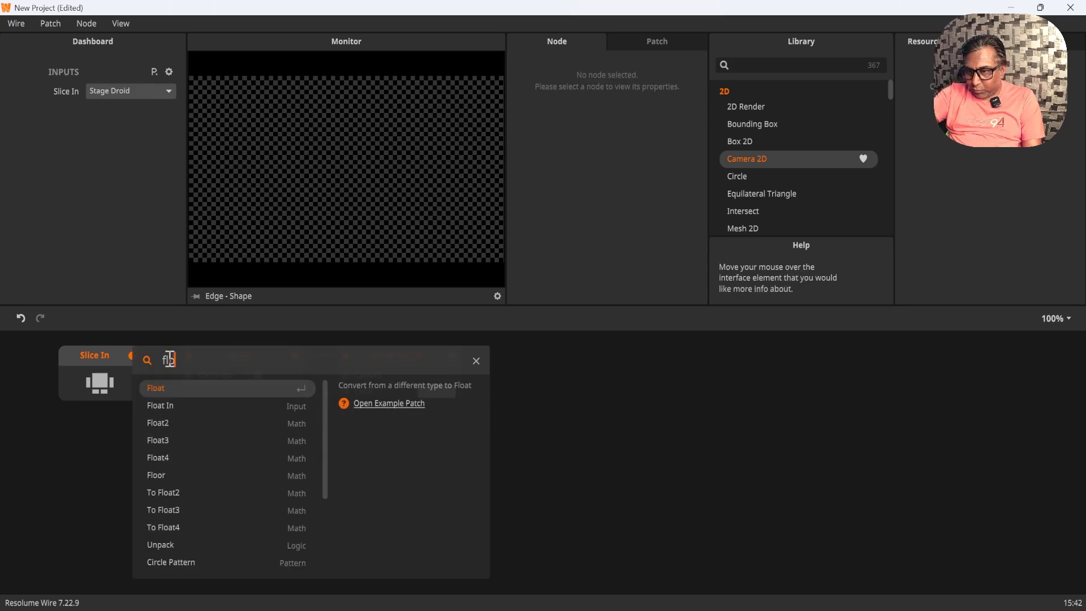
pyautogui.click(175, 408)
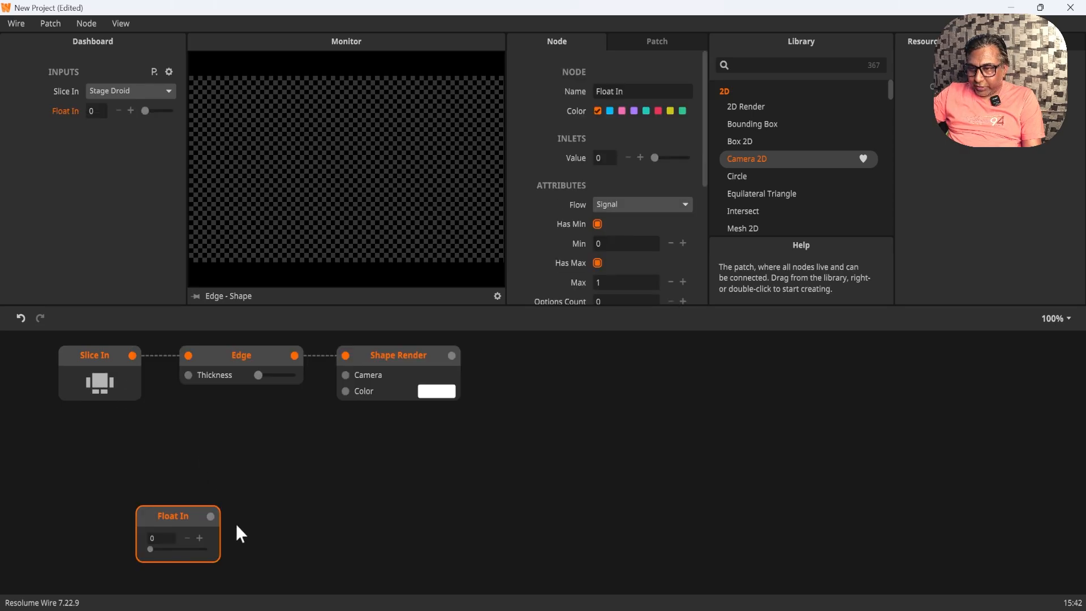
pyautogui.moveTo(179, 510); pyautogui.dragTo(142, 445)
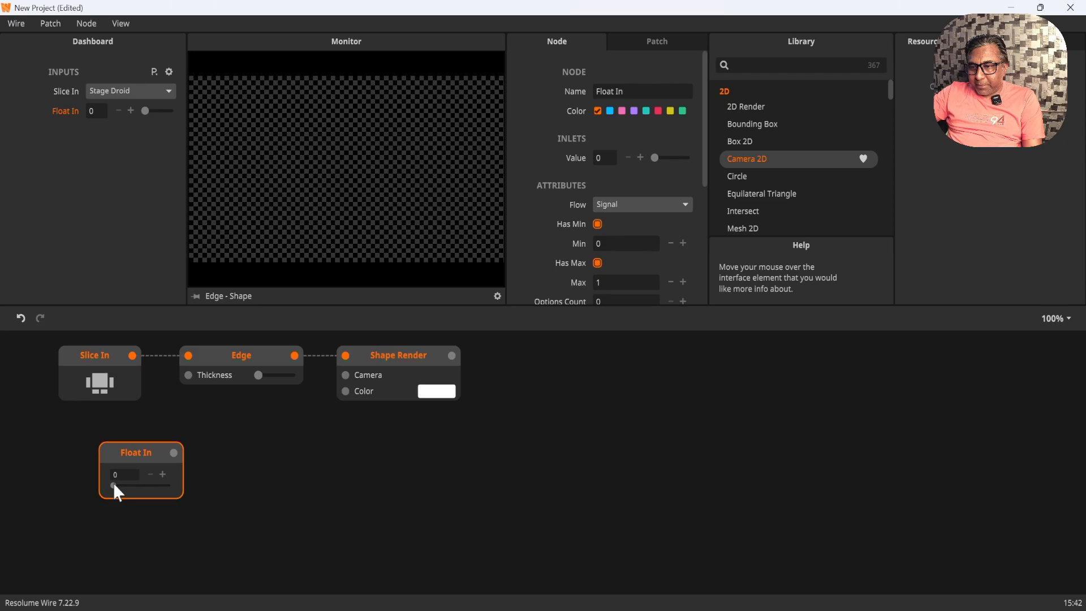
pyautogui.moveTo(113, 485); pyautogui.dragTo(142, 487)
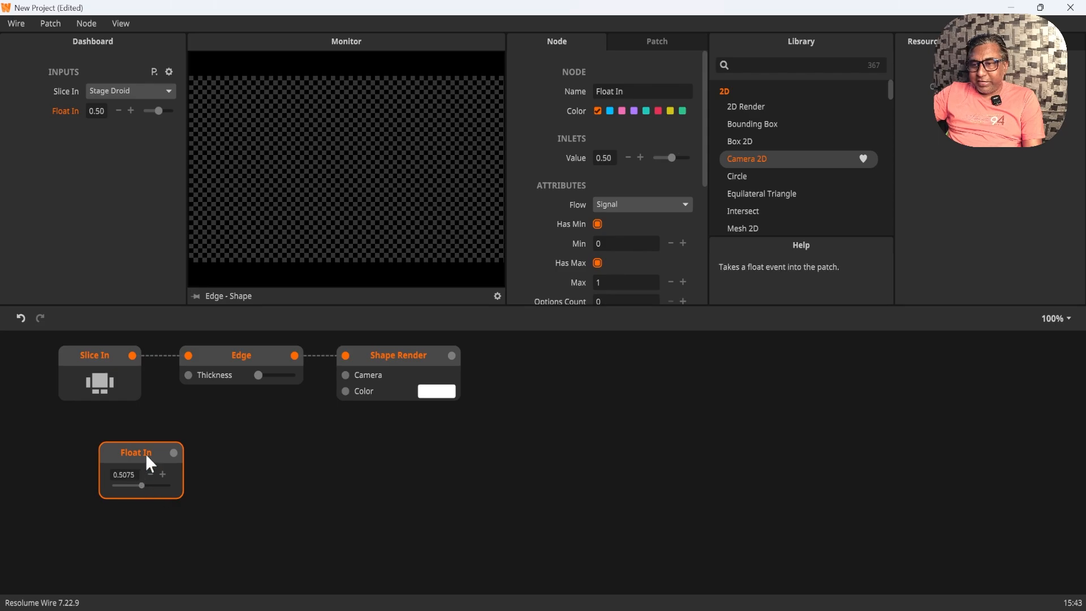
# Step: Connect Float In's output to Edge's Thickness inlet and rename the Float In node "thickness"
pyautogui.moveTo(259, 375)
pyautogui.mouseDown()
pyautogui.moveTo(276, 372)
pyautogui.moveTo(261, 376)
pyautogui.mouseUp()
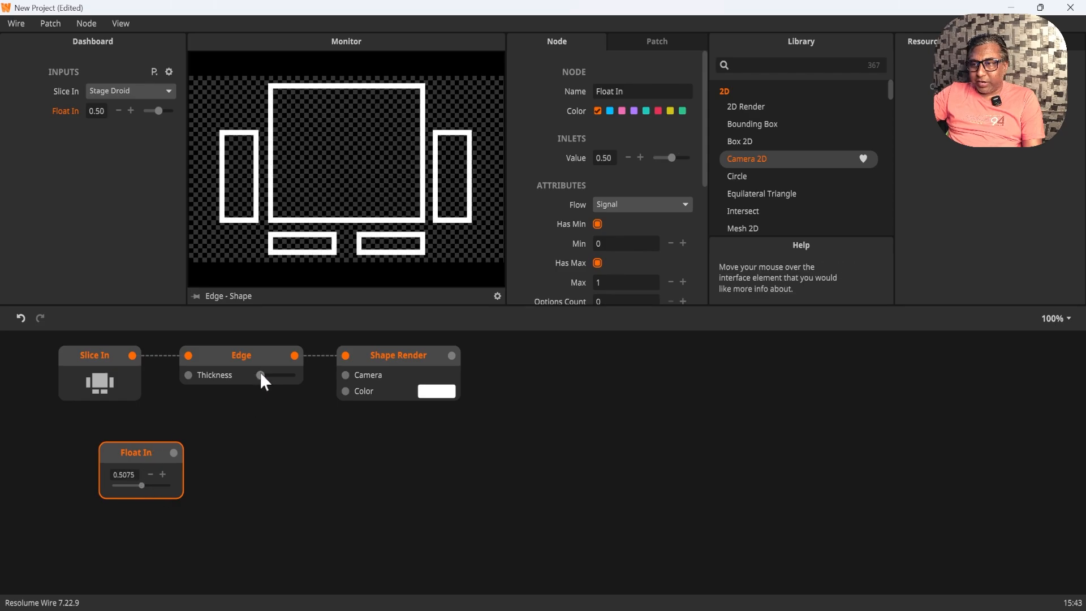
pyautogui.moveTo(137, 453)
pyautogui.mouseDown()
pyautogui.moveTo(117, 459)
pyautogui.moveTo(183, 383)
pyautogui.mouseUp()
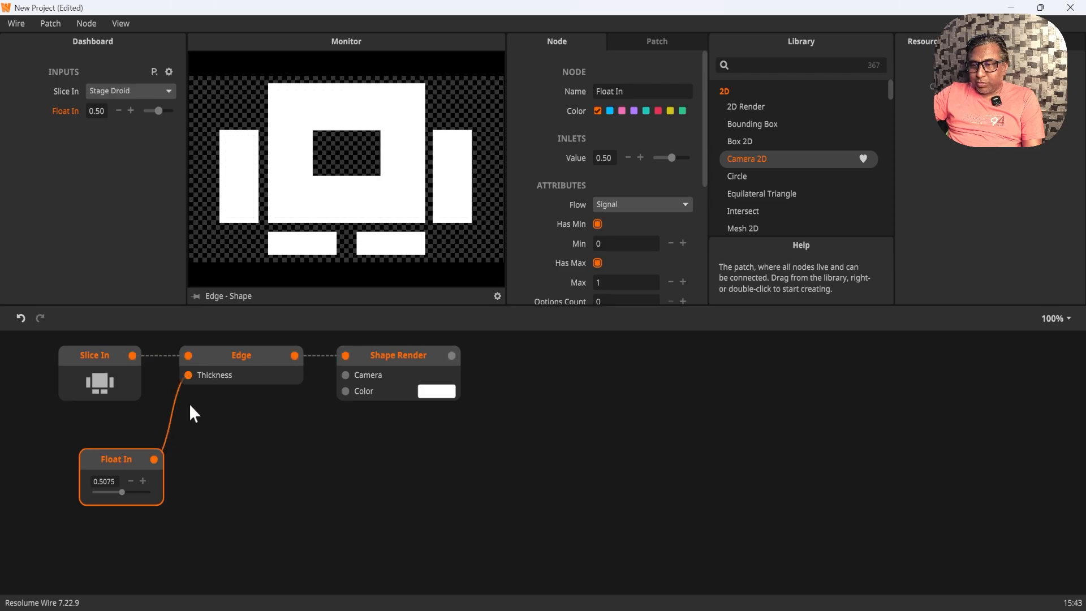
pyautogui.doubleClick(116, 460)
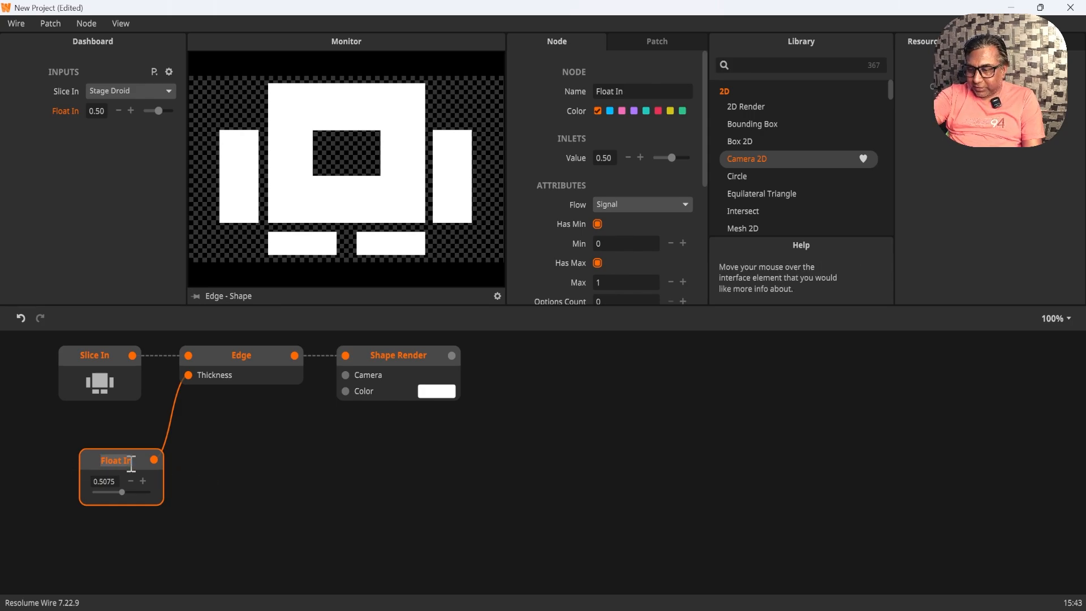
pyautogui.write('thic')
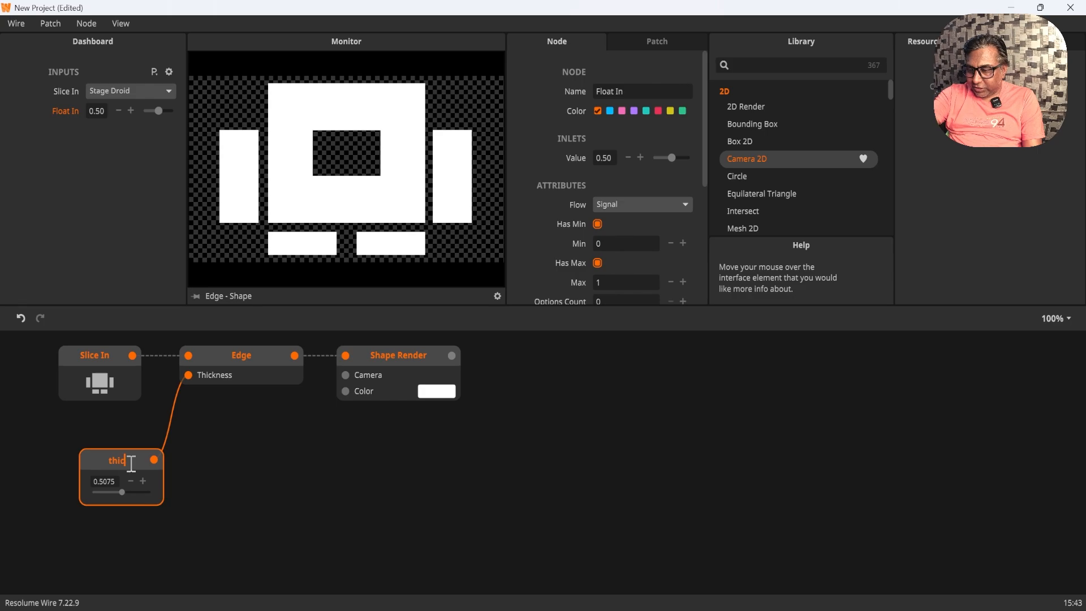
pyautogui.write('kness')
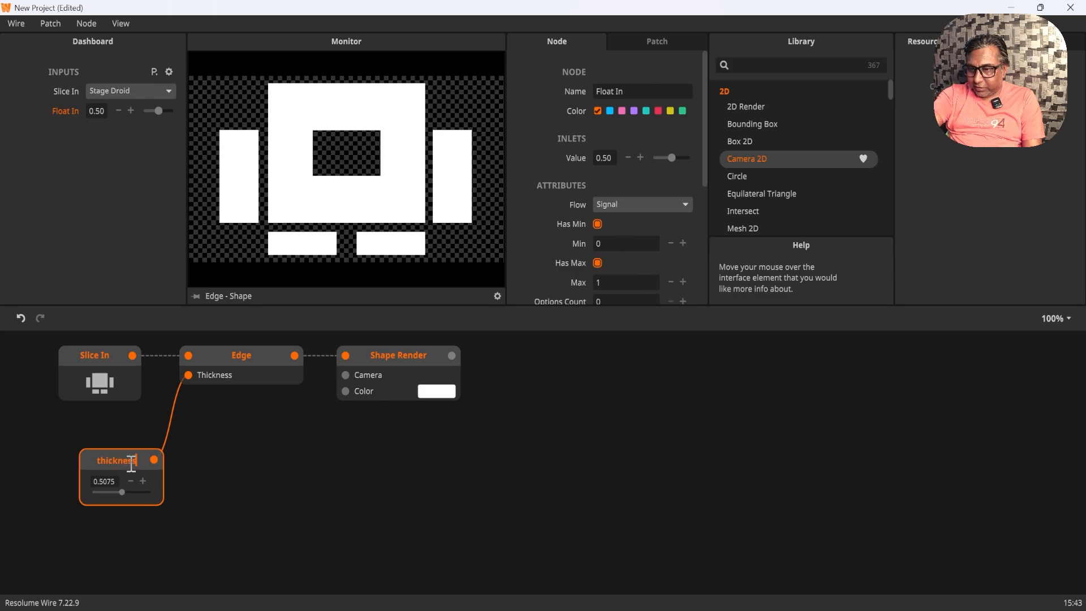
pyautogui.click(209, 512)
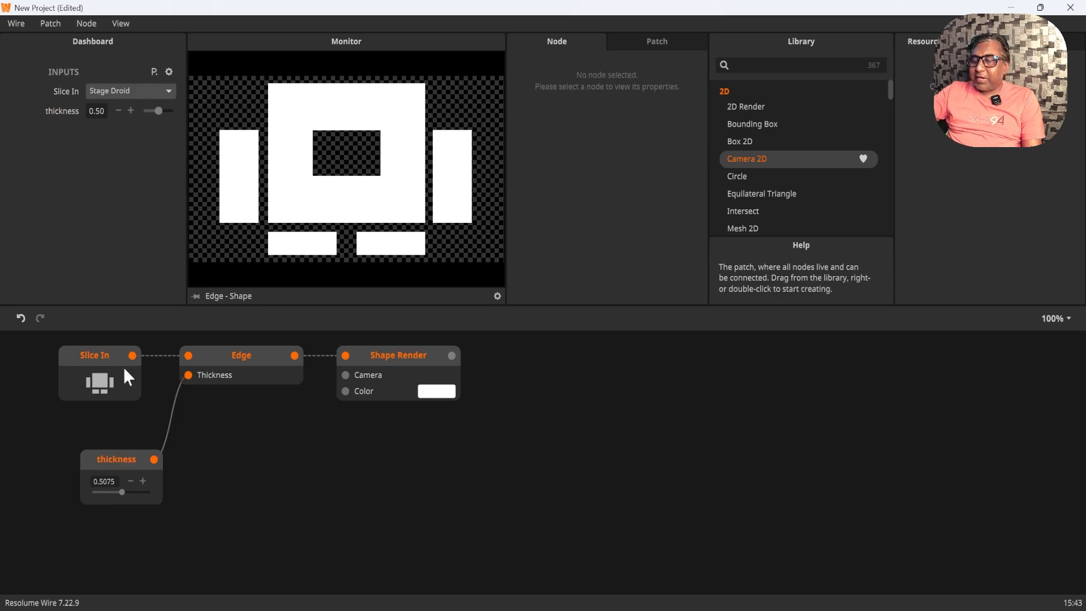
# Step: Align the thickness node directly under Slice In and set its value to about 0.04
pyautogui.moveTo(127, 469); pyautogui.dragTo(97, 449)
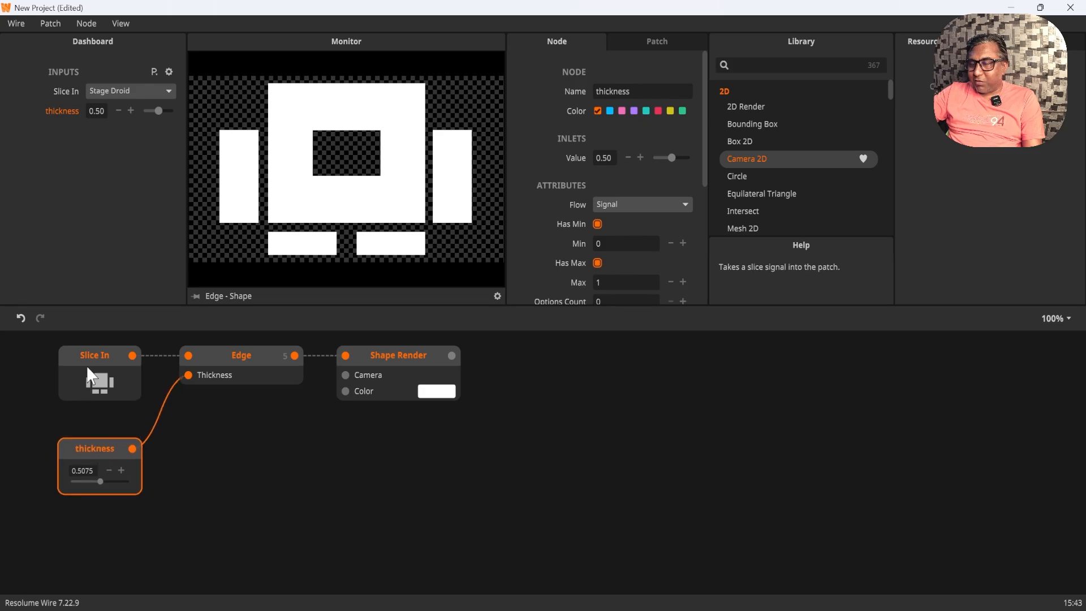
pyautogui.click(102, 354)
pyautogui.click(102, 451)
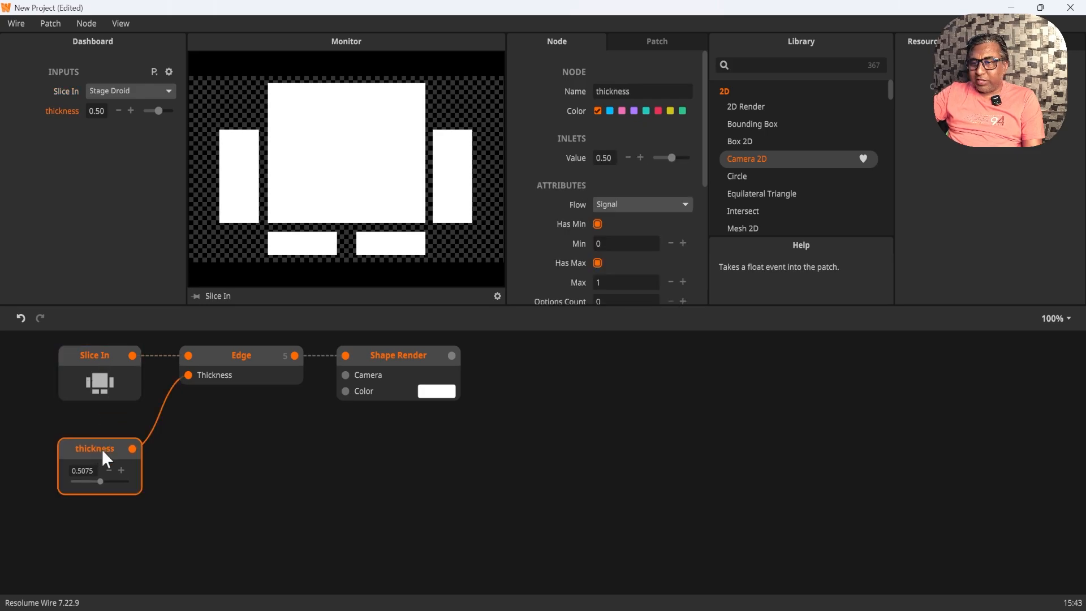
pyautogui.click(243, 354)
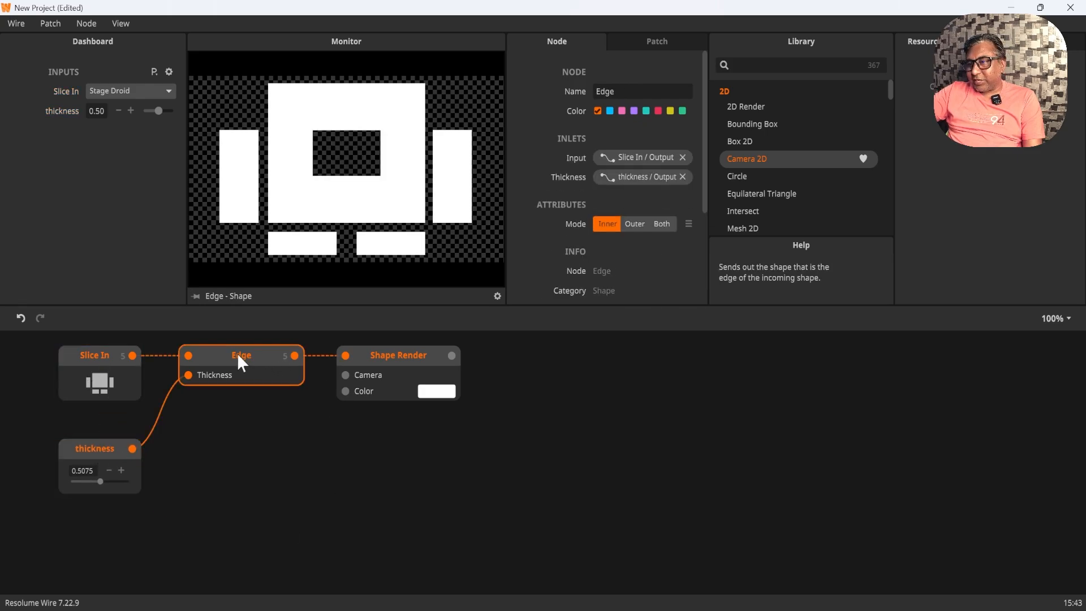
pyautogui.moveTo(99, 481); pyautogui.dragTo(73, 488)
pyautogui.click(233, 538)
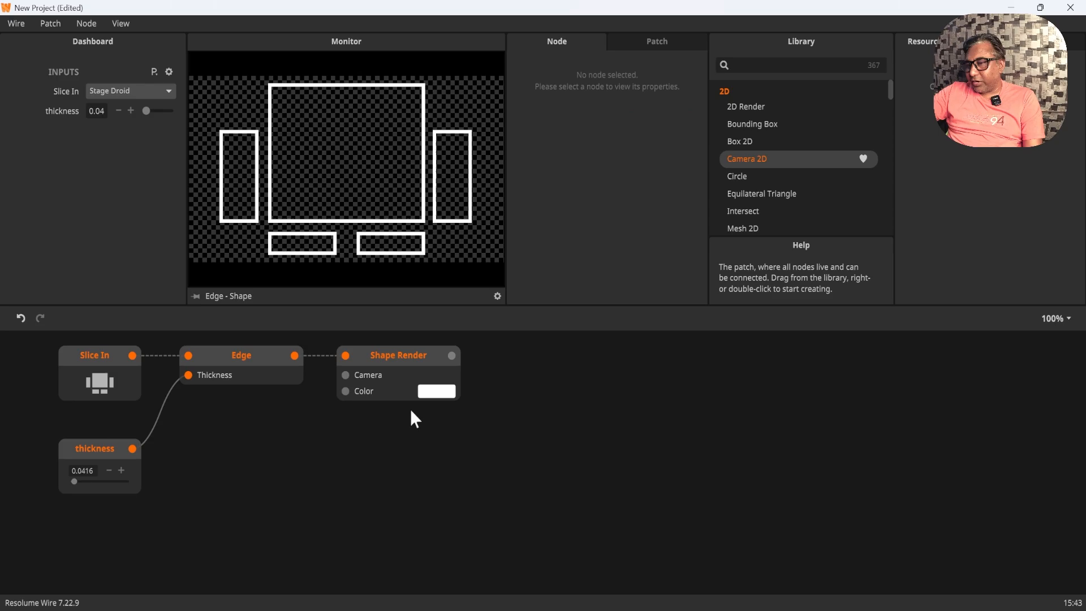
# Step: Add a Texture Out node at the far end of the node row, leaving a wide gap after Shape Render
pyautogui.click(399, 349)
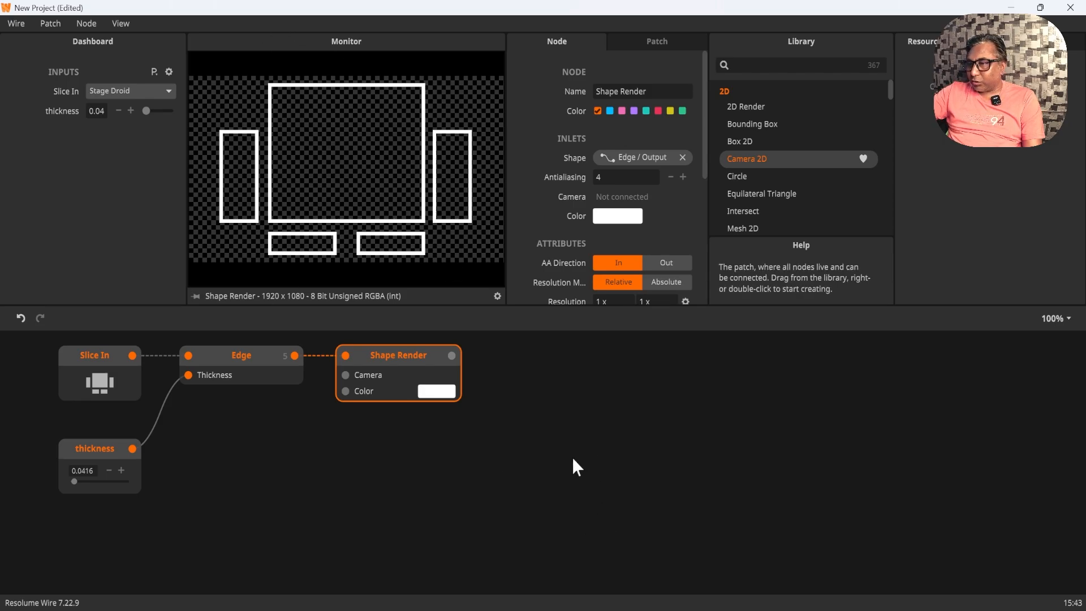
pyautogui.doubleClick(583, 471)
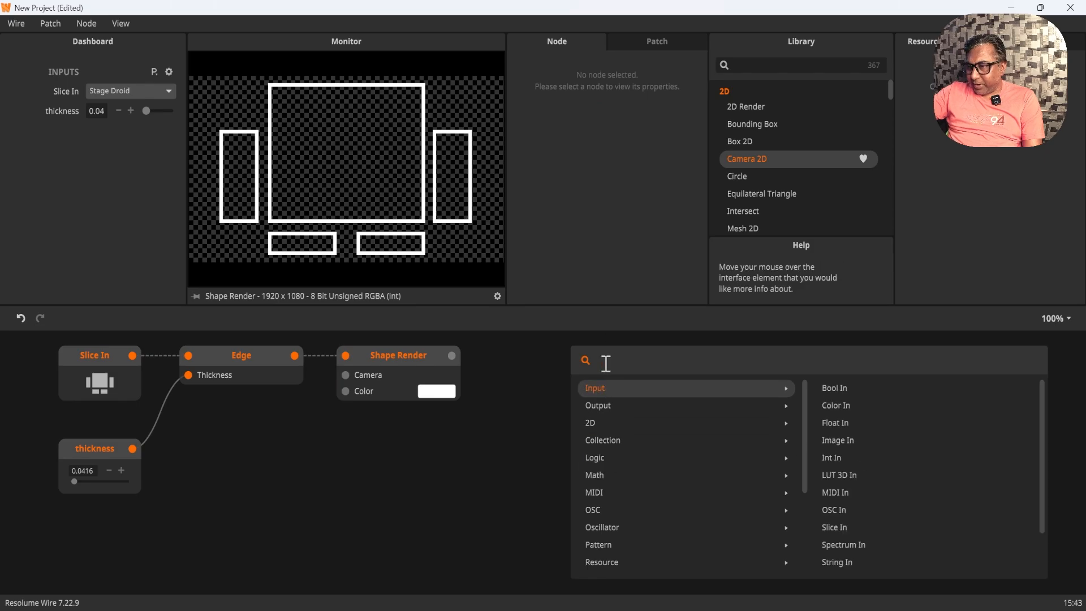
pyautogui.write('tex')
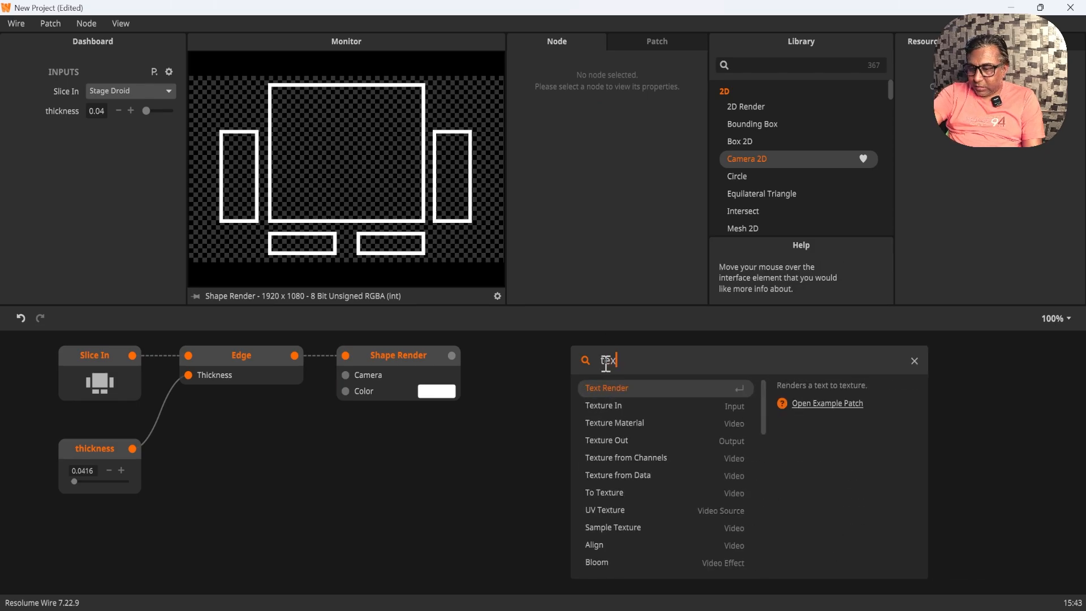
pyautogui.write('tur')
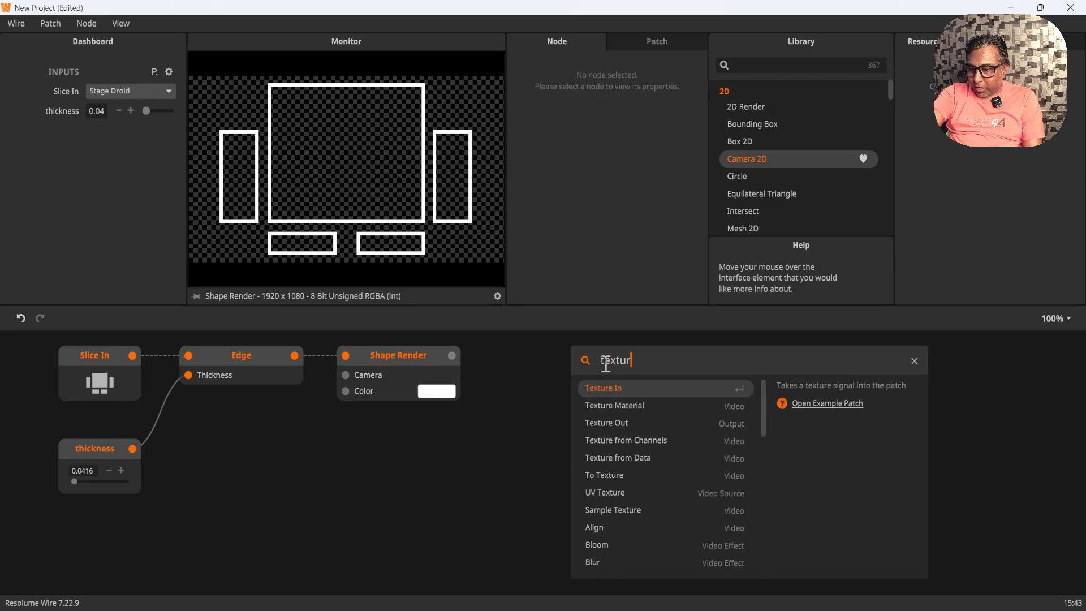
pyautogui.write('e')
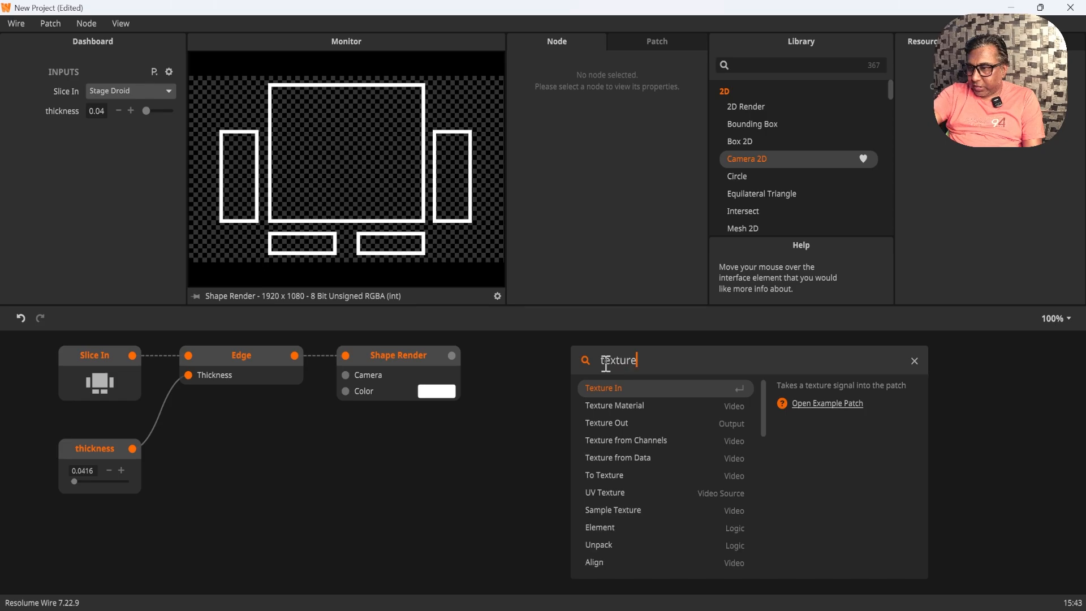
pyautogui.click(614, 427)
pyautogui.moveTo(613, 471); pyautogui.dragTo(876, 356)
pyautogui.moveTo(451, 355)
pyautogui.mouseDown()
pyautogui.moveTo(818, 370)
pyautogui.moveTo(452, 355)
pyautogui.mouseUp()
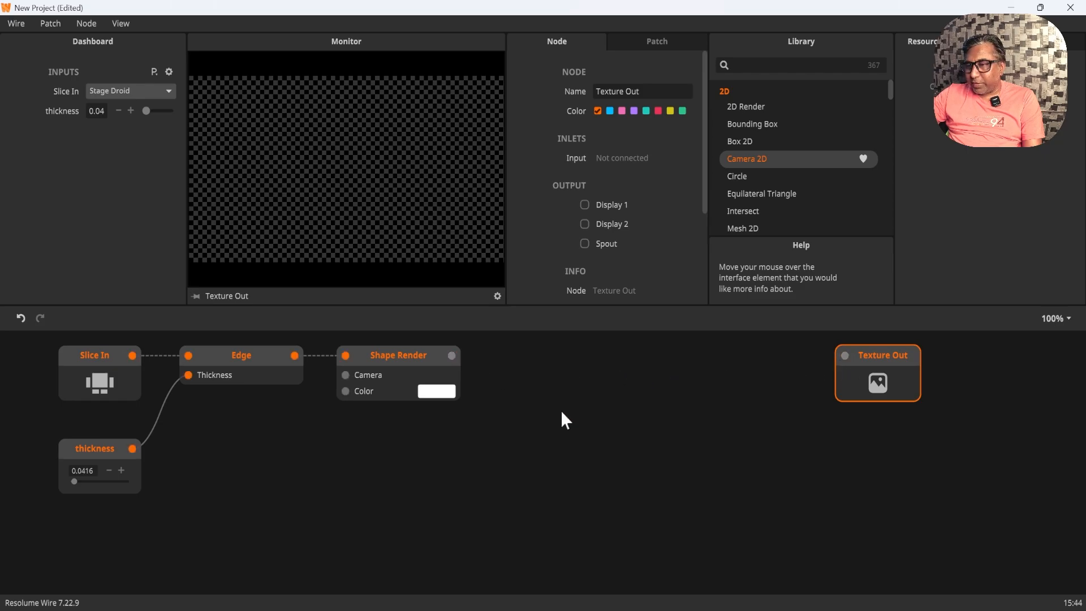
# Step: Add an Edge Detection node between Shape Render and Texture Out and connect Shape Render's output to its input
pyautogui.click(396, 356)
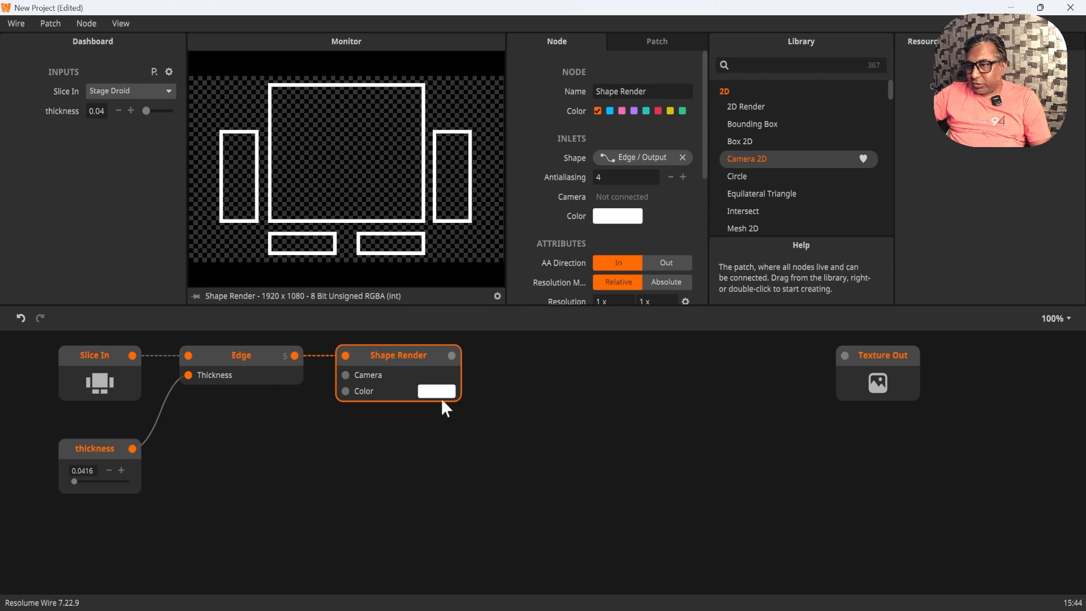
pyautogui.doubleClick(524, 443)
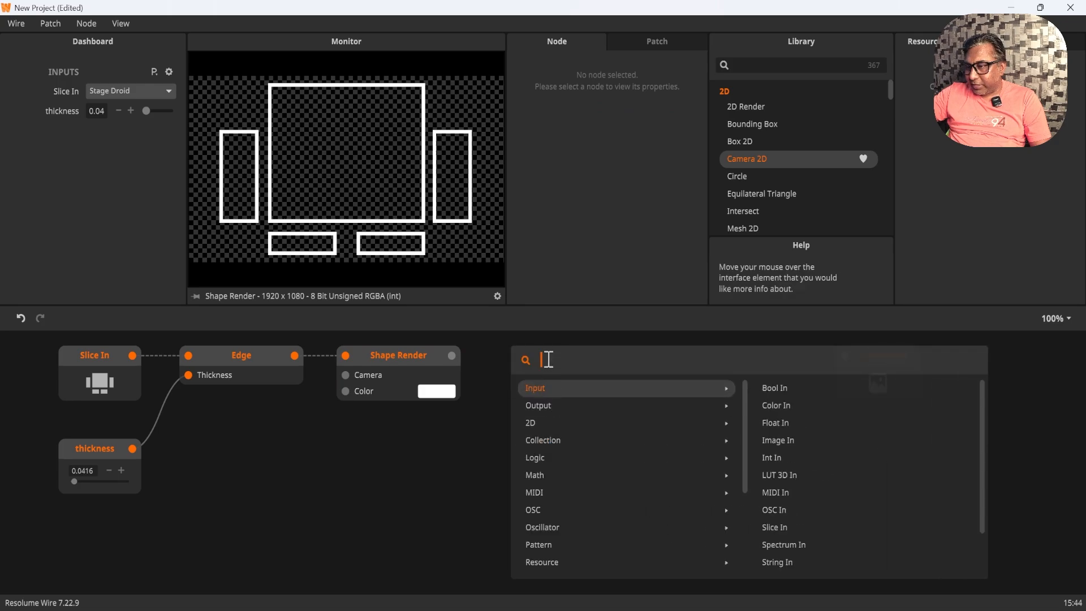
pyautogui.write('ed')
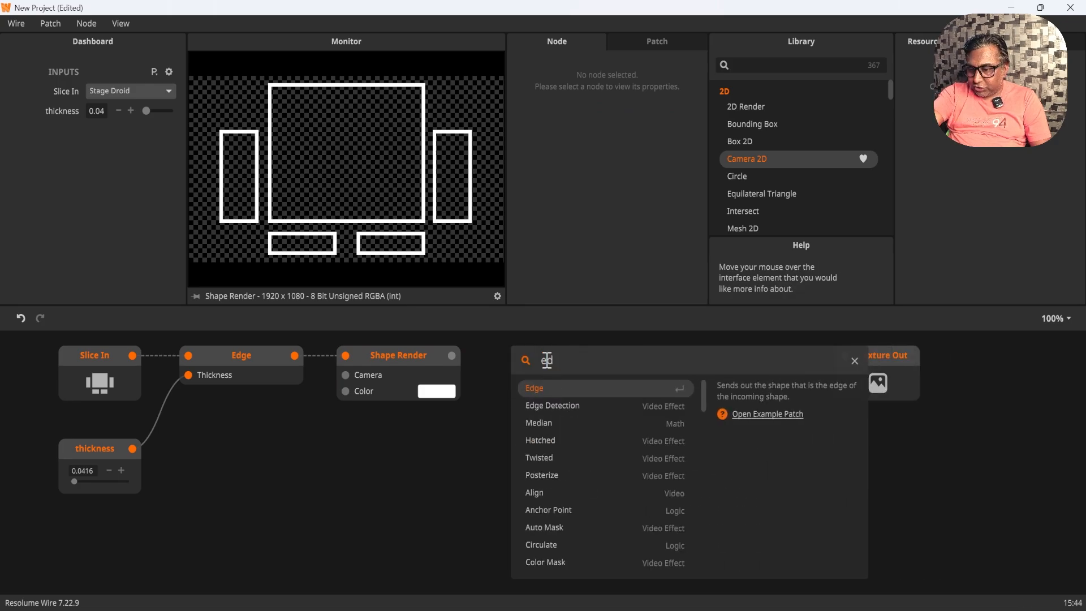
pyautogui.write('ge')
pyautogui.click(568, 406)
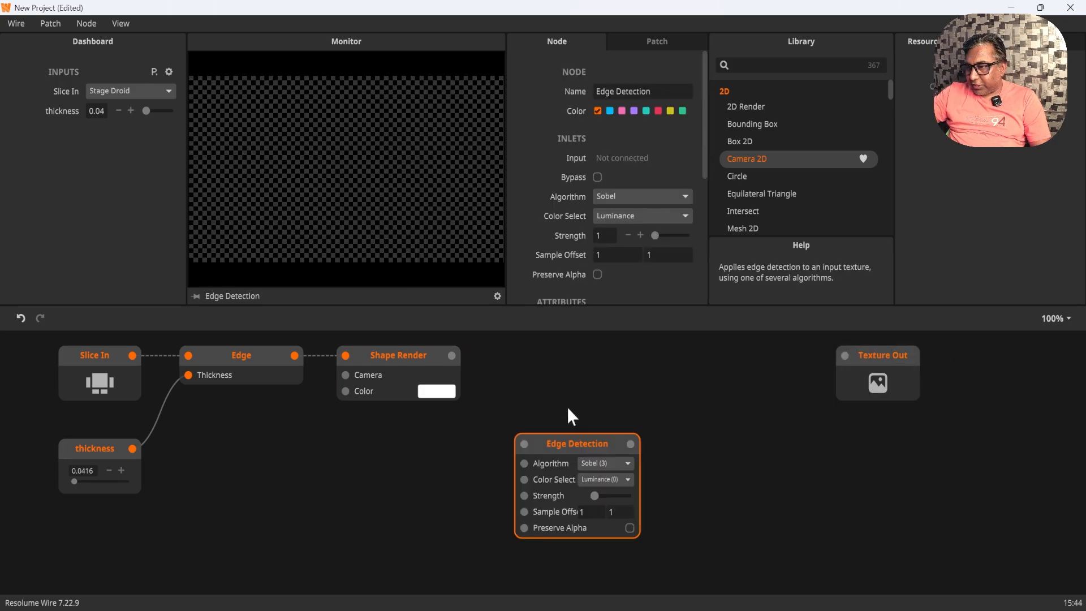
pyautogui.moveTo(568, 455); pyautogui.dragTo(597, 361)
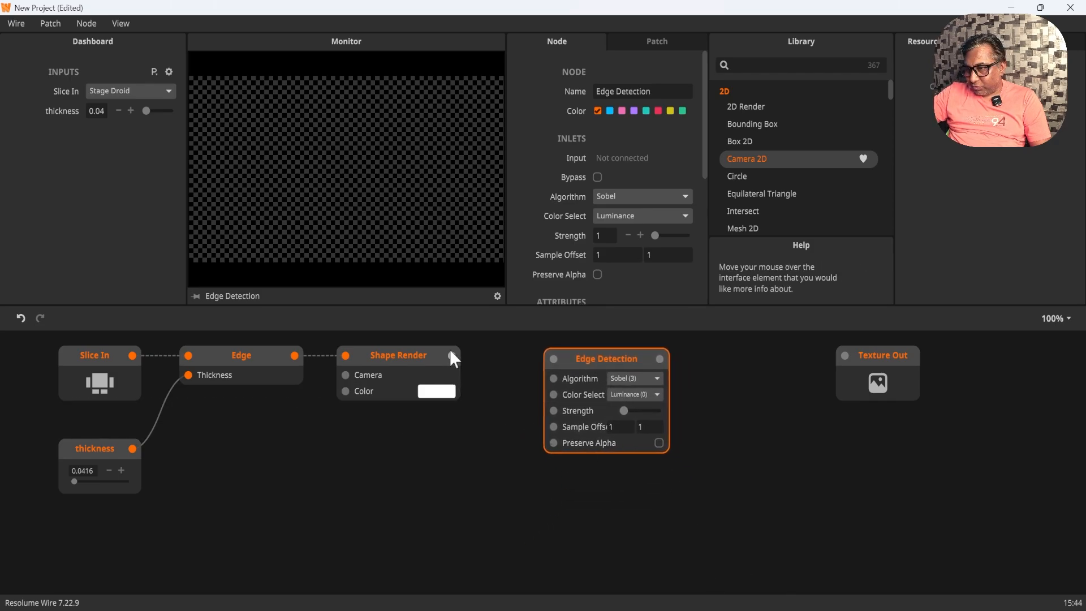
pyautogui.moveTo(451, 355); pyautogui.dragTo(554, 359)
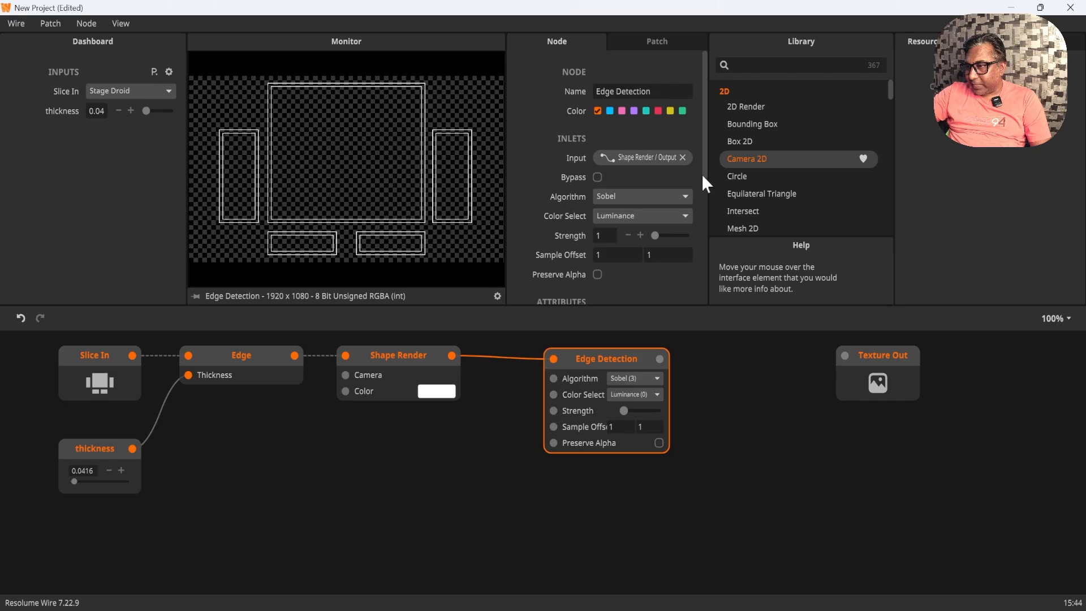
# Step: Enable High Quality on Edge Detection and set its Color Select to Alpha
pyautogui.moveTo(704, 164); pyautogui.dragTo(701, 250)
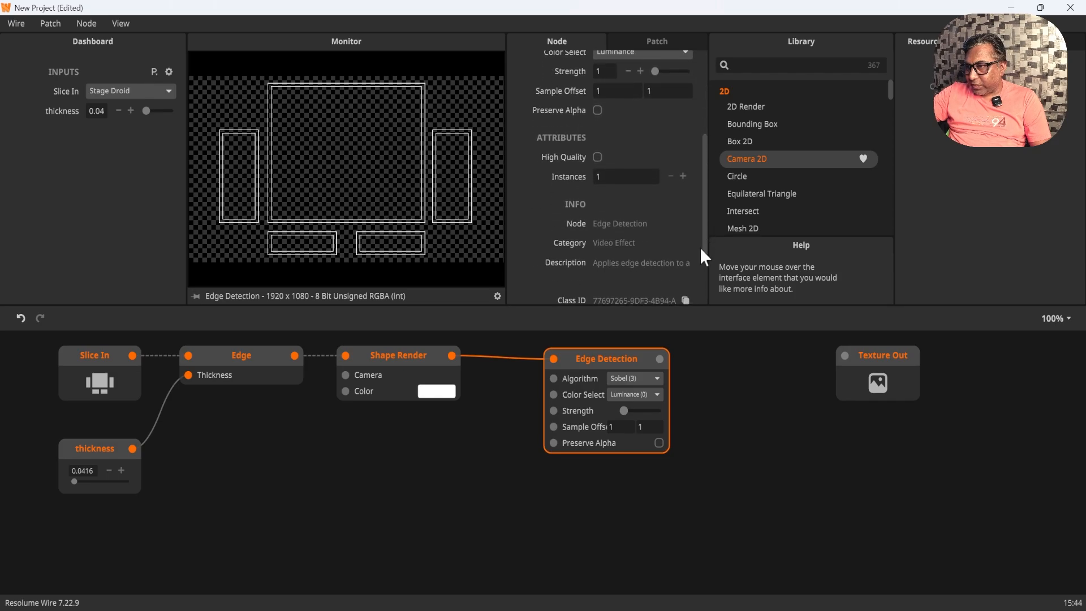
pyautogui.click(598, 158)
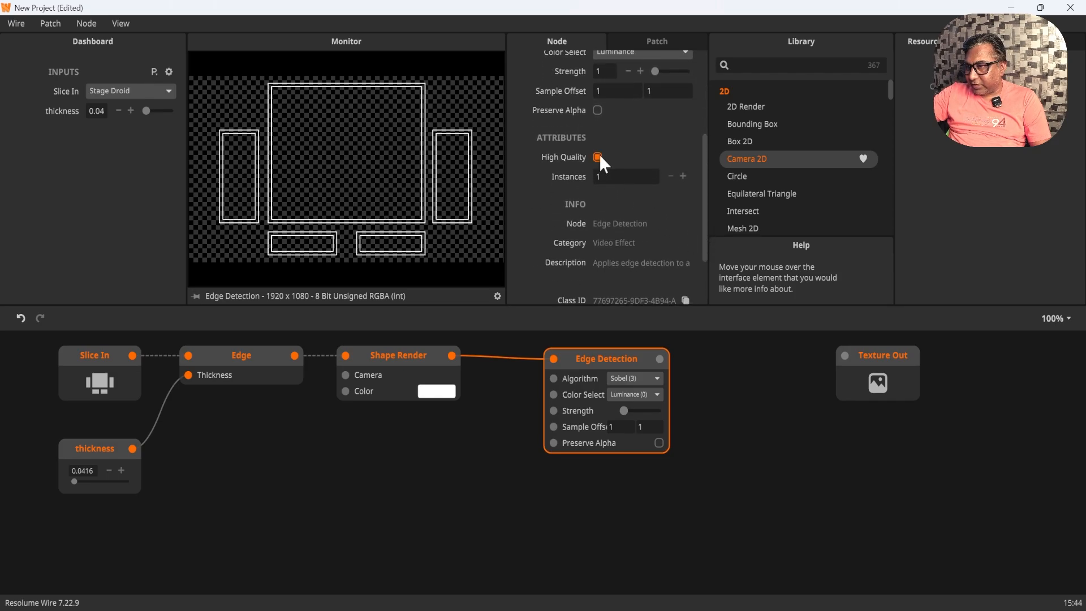
pyautogui.click(630, 393)
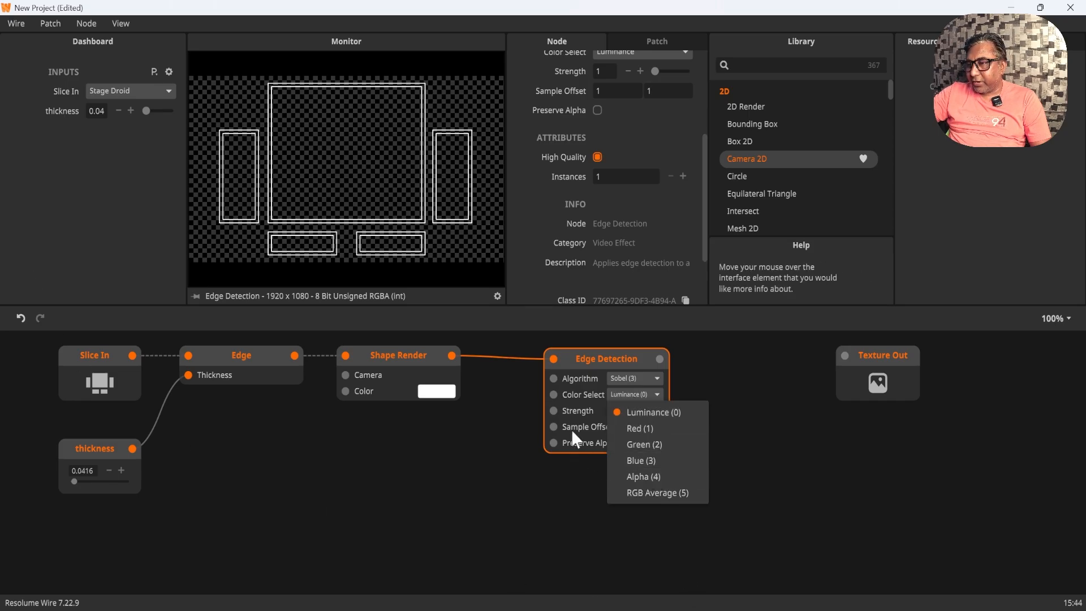
pyautogui.click(639, 477)
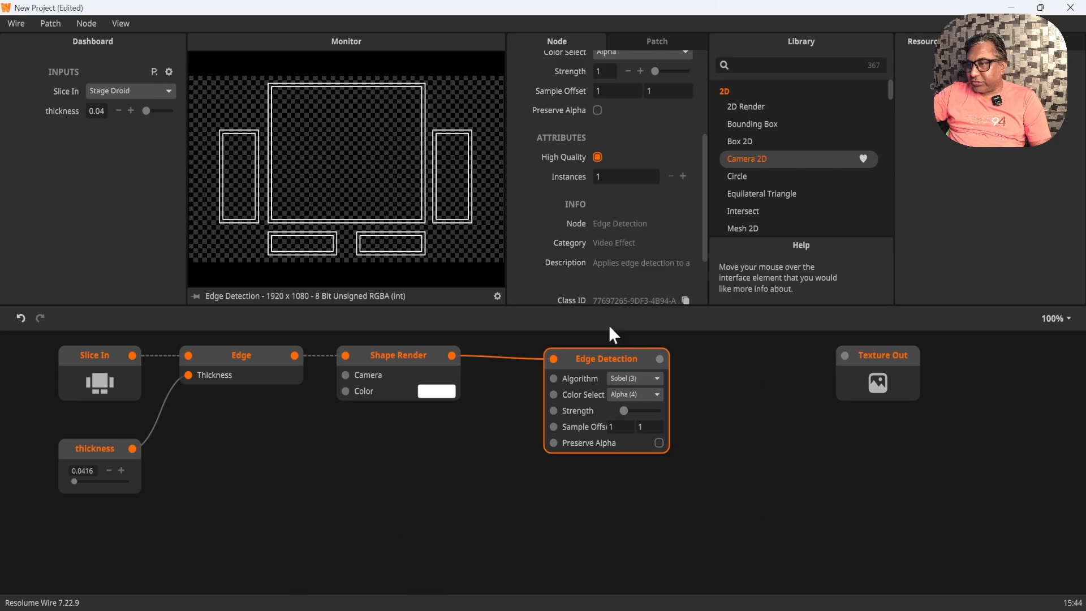
# Step: Compare the monitor previews of Shape Render and Edge Detection, keeping Edge Detection placed in the gap beside Shape Render
pyautogui.moveTo(562, 438)
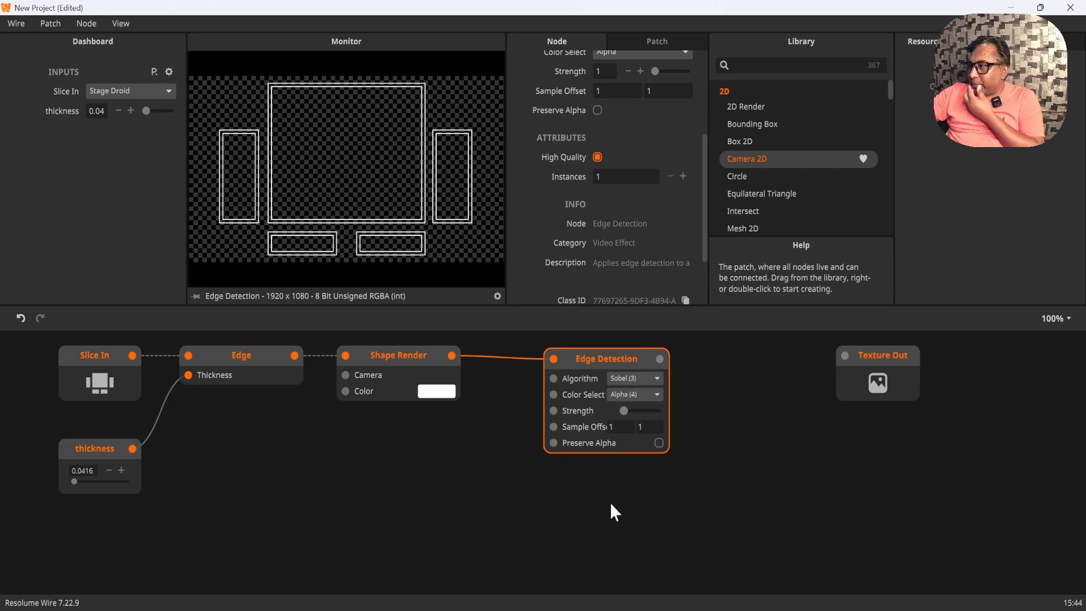
pyautogui.moveTo(594, 356); pyautogui.dragTo(609, 353)
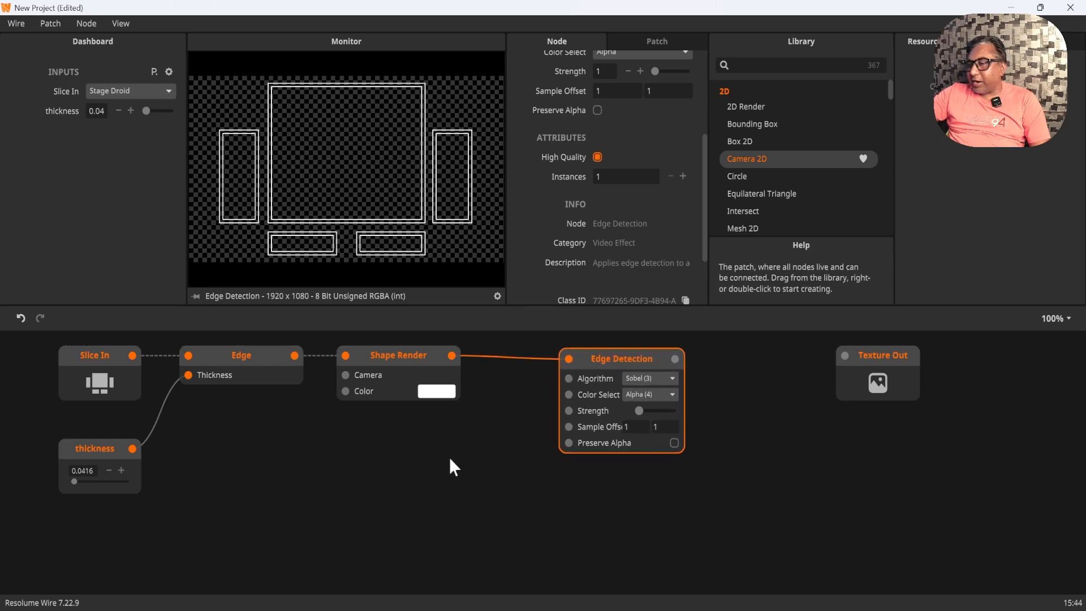
pyautogui.click(399, 460)
pyautogui.click(392, 353)
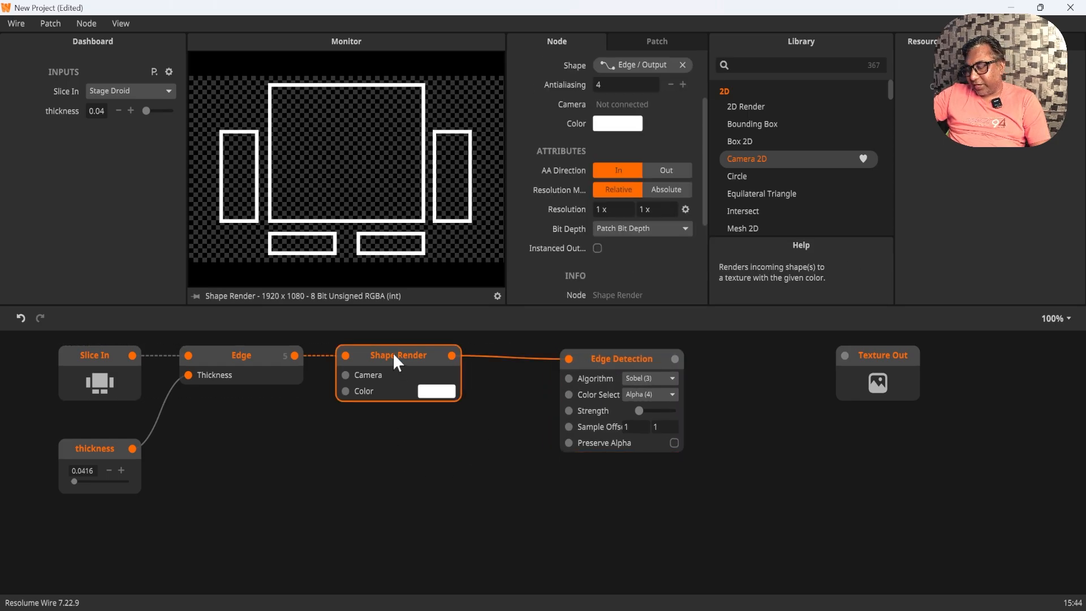
pyautogui.click(640, 363)
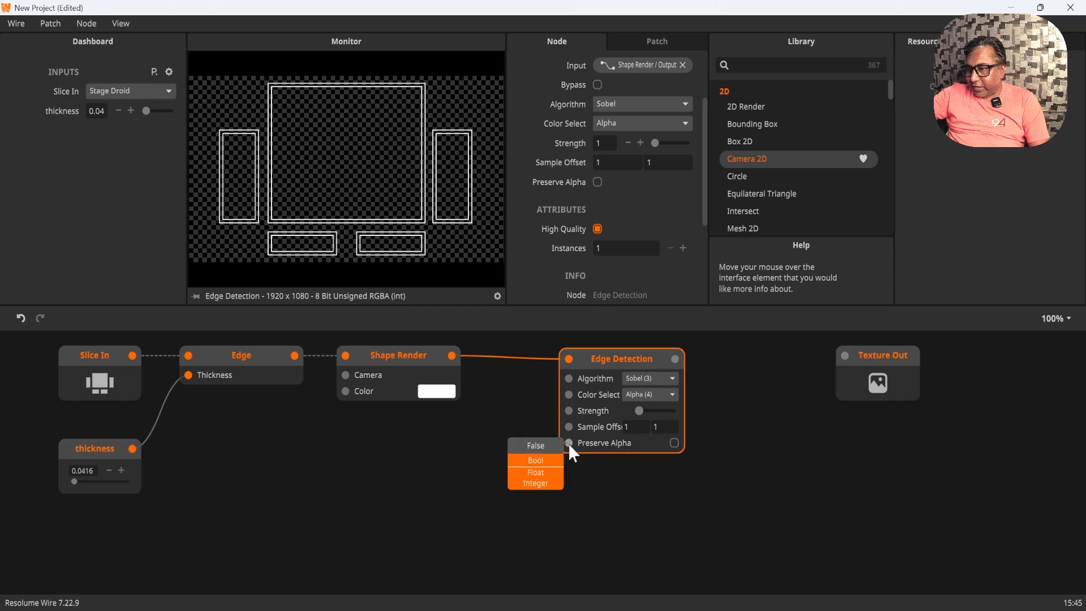
pyautogui.click(568, 498)
pyautogui.click(395, 351)
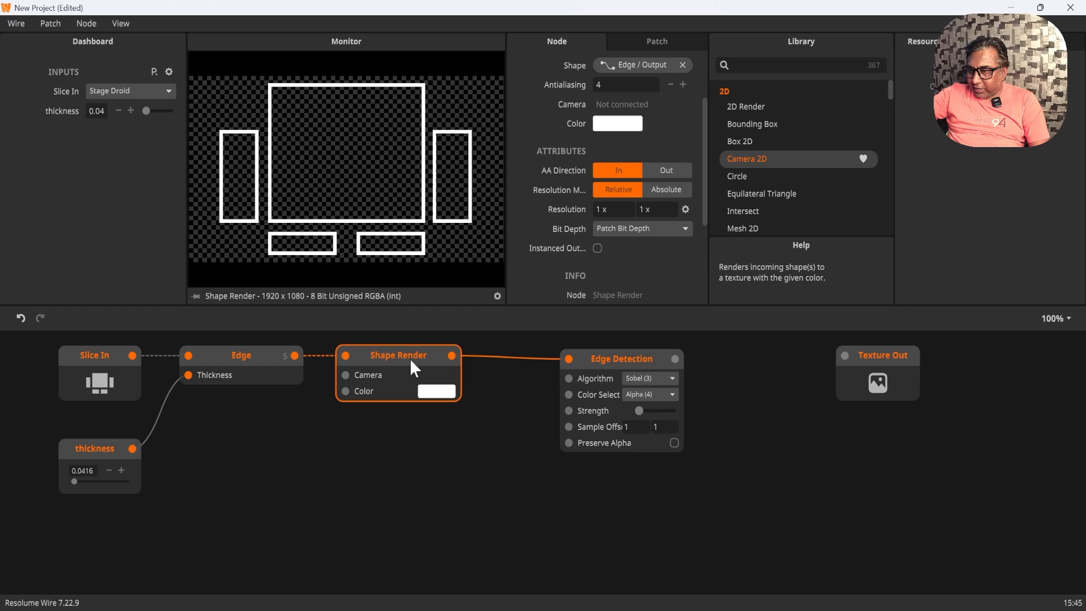
pyautogui.click(622, 360)
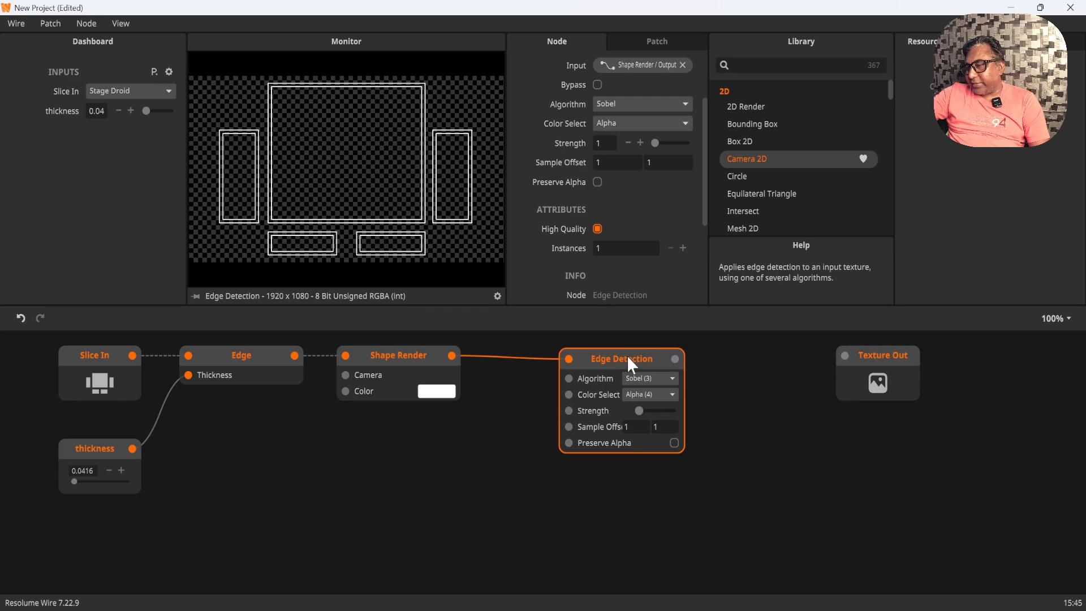
pyautogui.moveTo(627, 356); pyautogui.dragTo(607, 358)
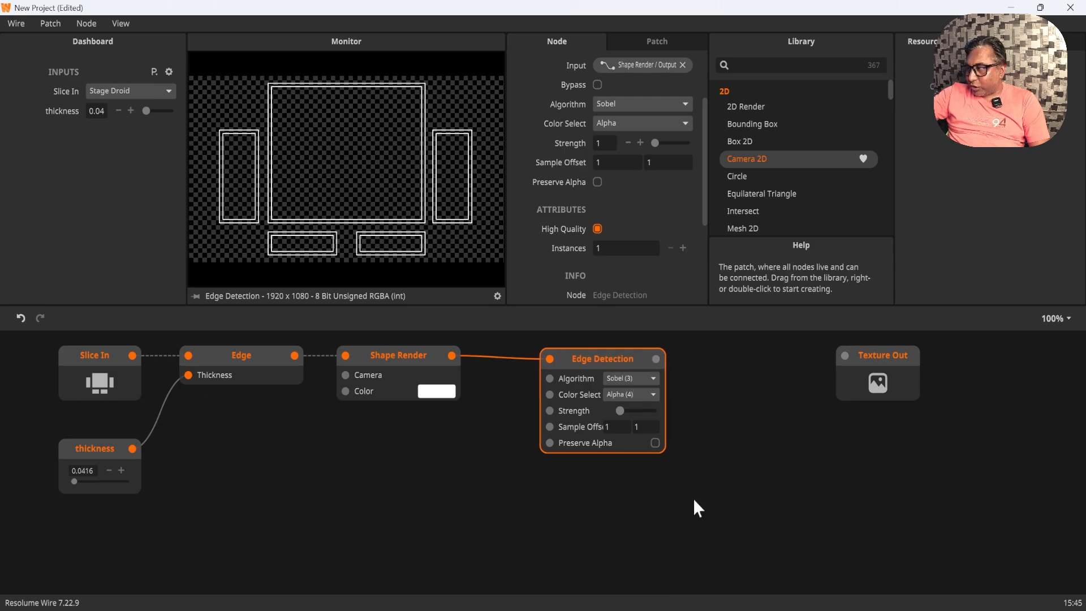
# Step: Add a Mask node below the node row, between Edge Detection and Texture Out
pyautogui.doubleClick(722, 514)
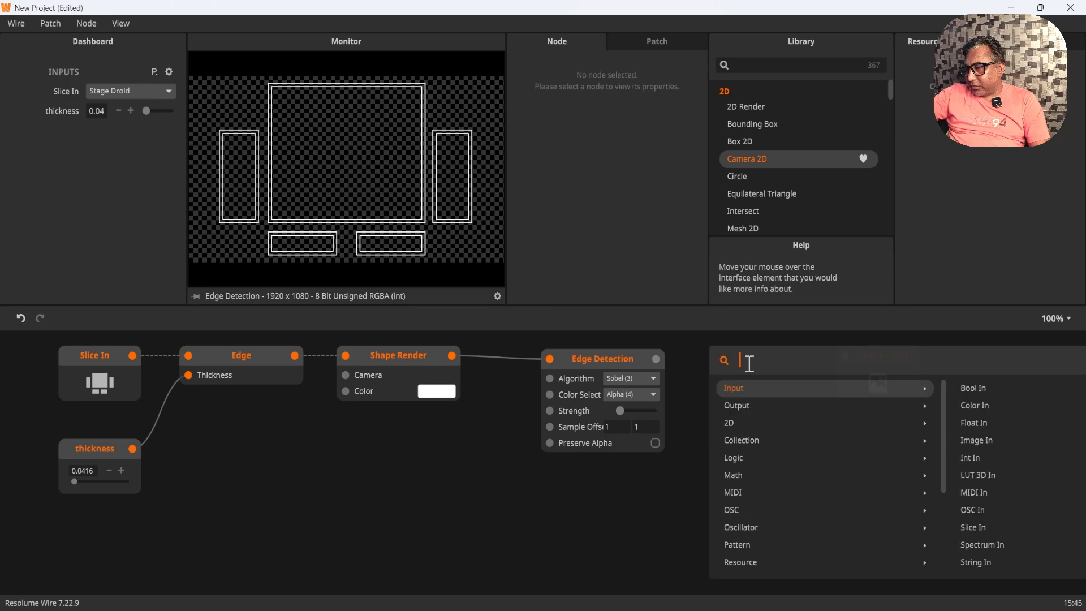
pyautogui.write('ma')
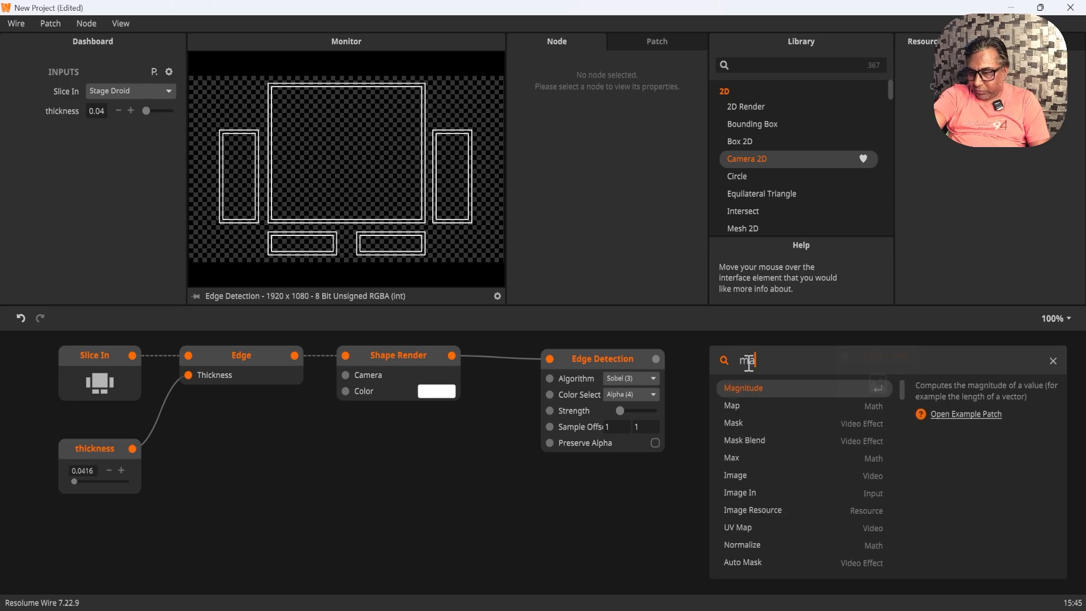
pyautogui.write('sk')
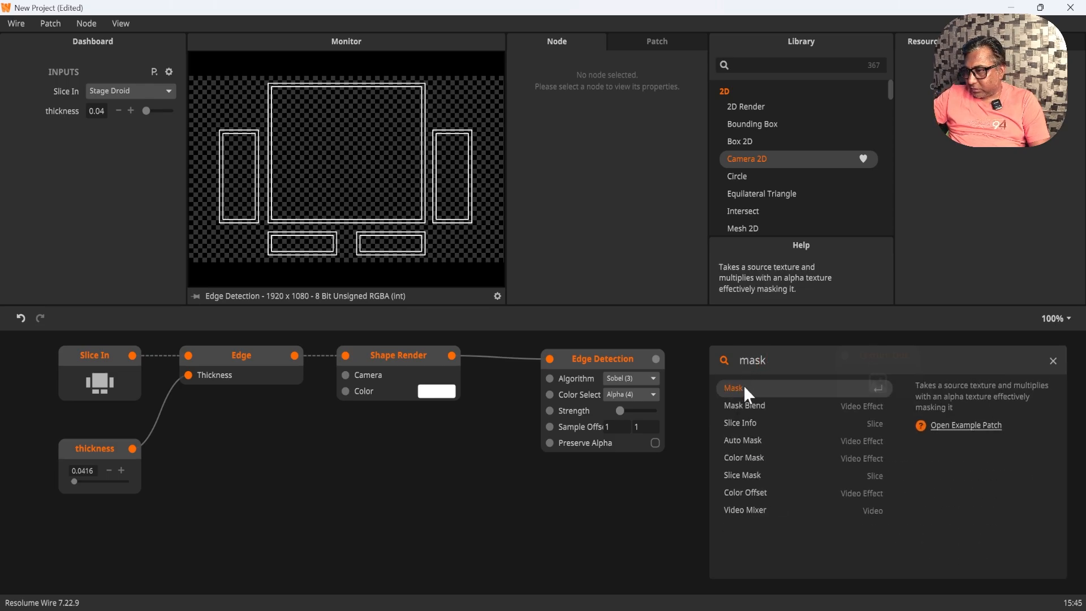
pyautogui.click(744, 389)
pyautogui.moveTo(765, 490); pyautogui.dragTo(767, 470)
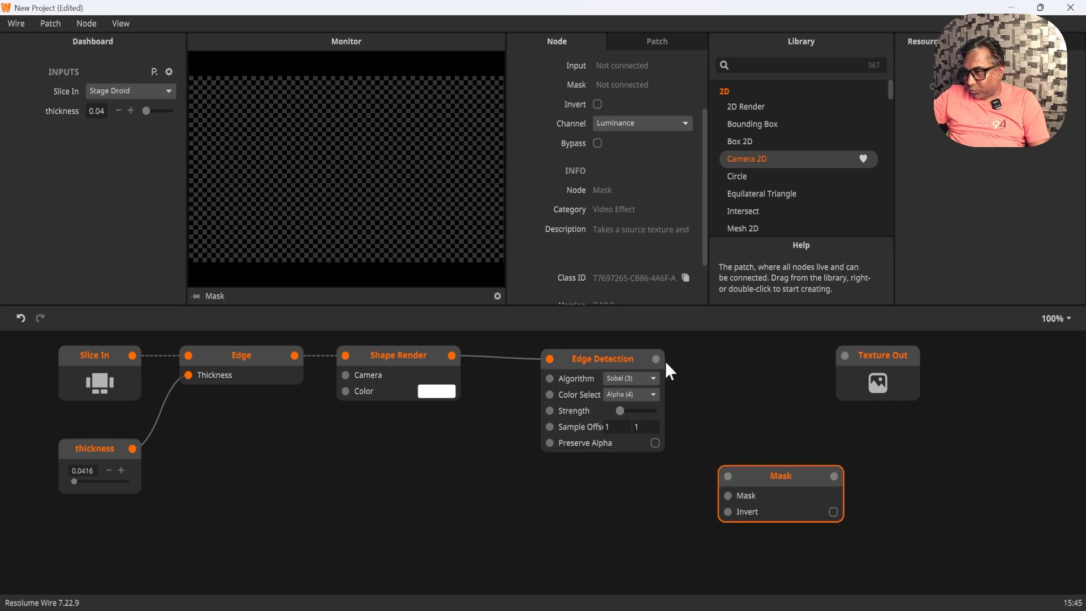
# Step: Connect Edge Detection's output to the Mask node's Mask inlet and Mask's output to Texture Out, then preview Shape Render
pyautogui.moveTo(656, 359); pyautogui.dragTo(728, 496)
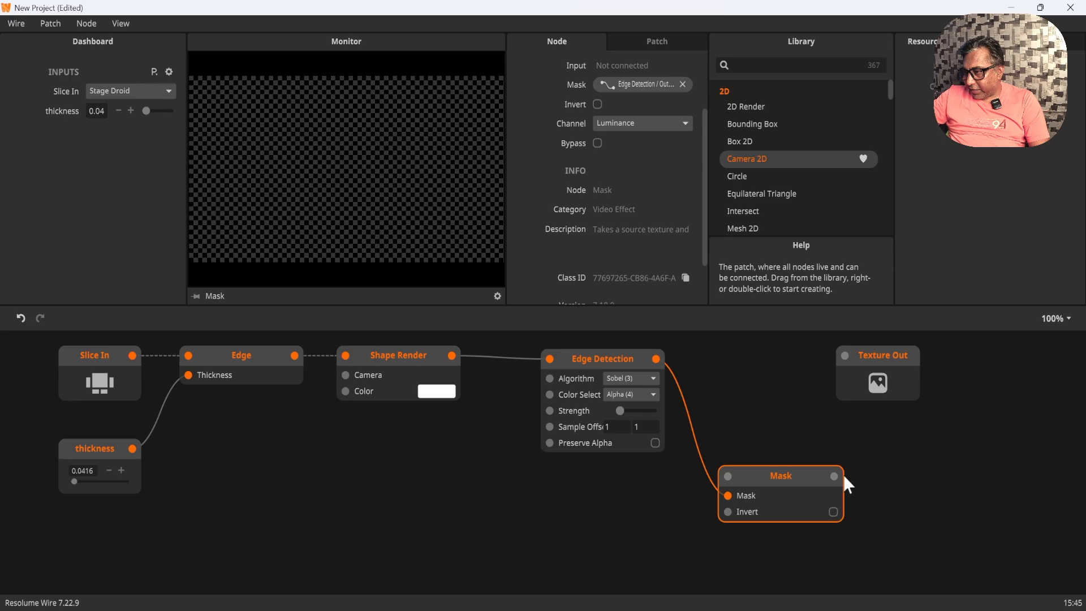
pyautogui.moveTo(836, 474); pyautogui.dragTo(844, 354)
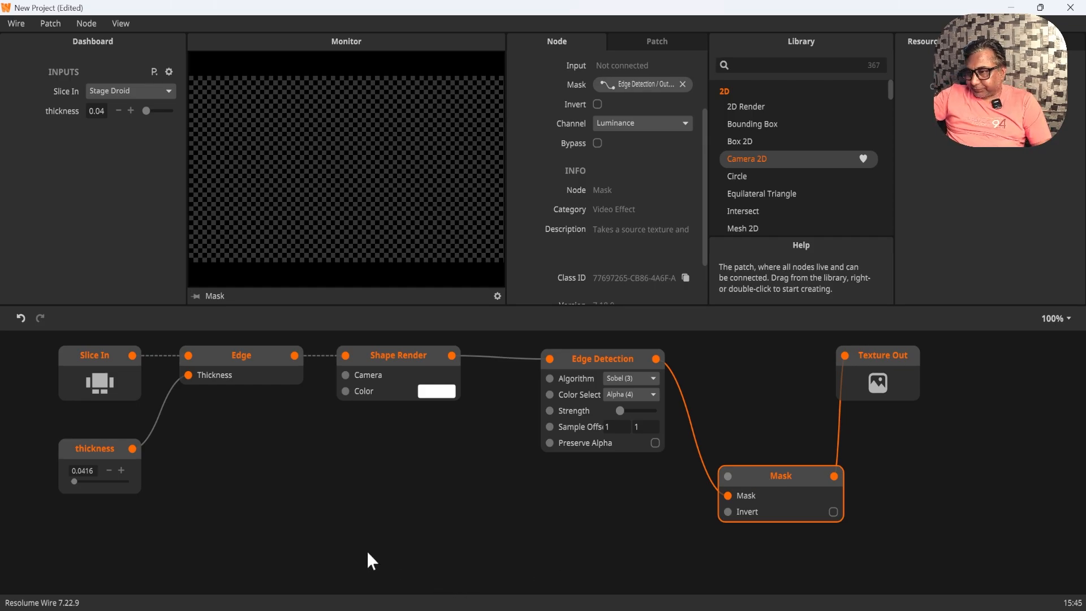
pyautogui.click(391, 360)
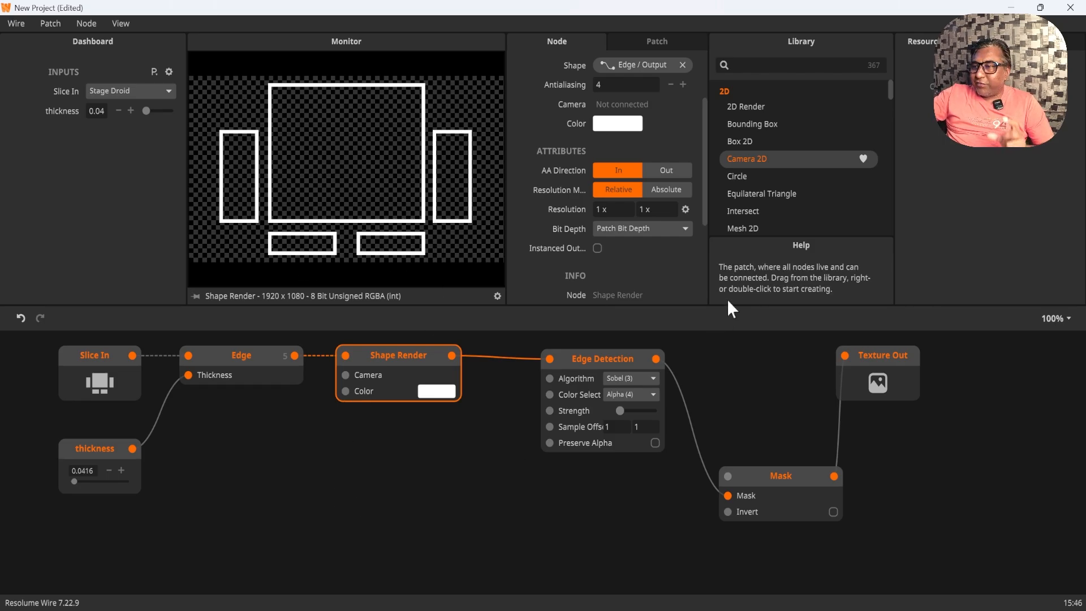
# Step: Add a Video Player node and place it directly under Shape Render
pyautogui.rightClick(328, 517)
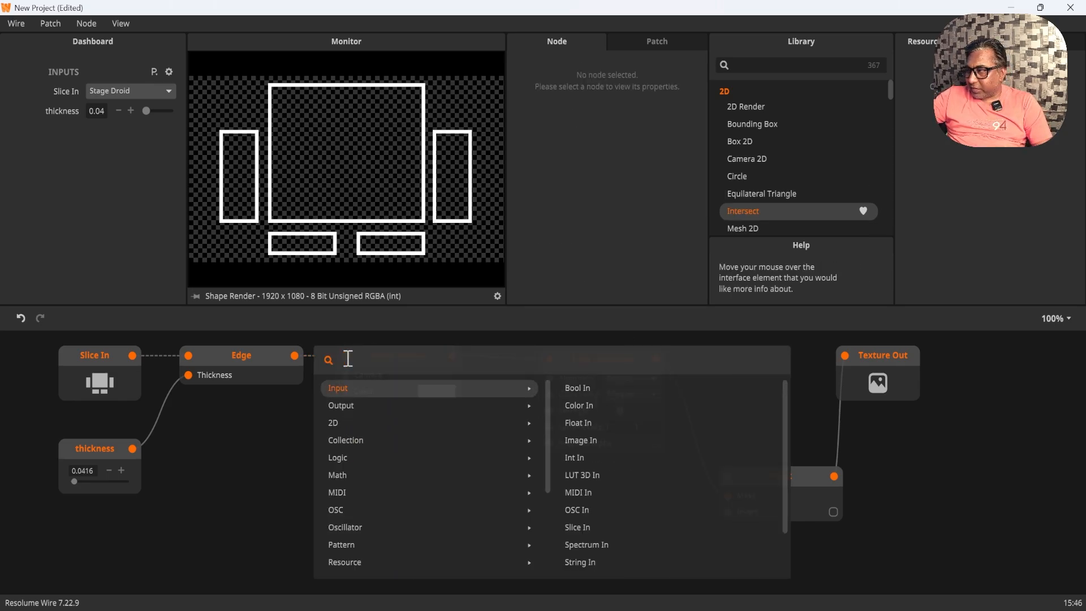
pyautogui.write('vid')
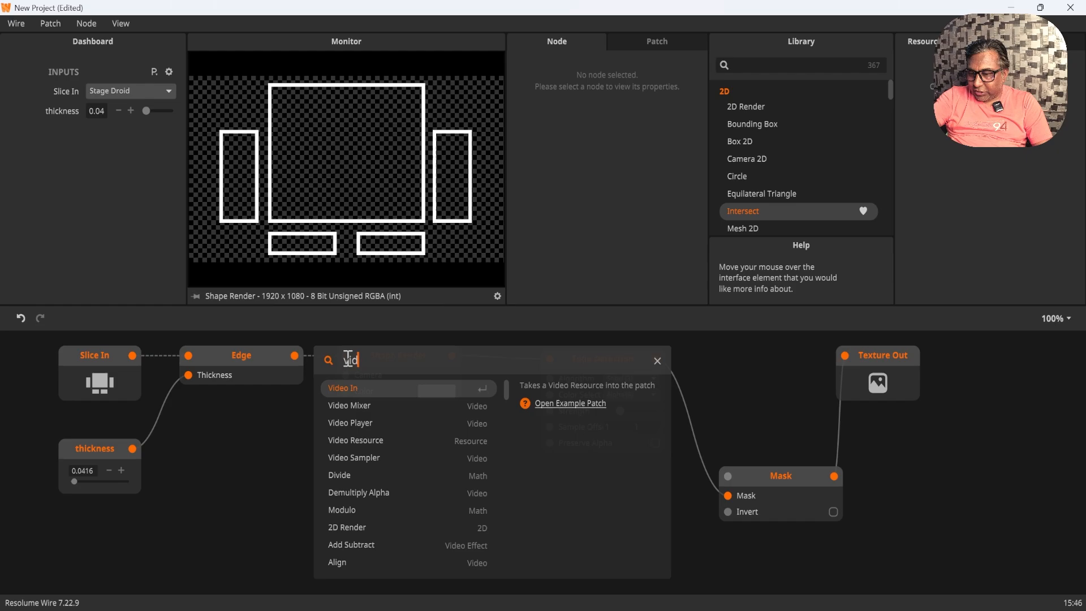
pyautogui.write('eo')
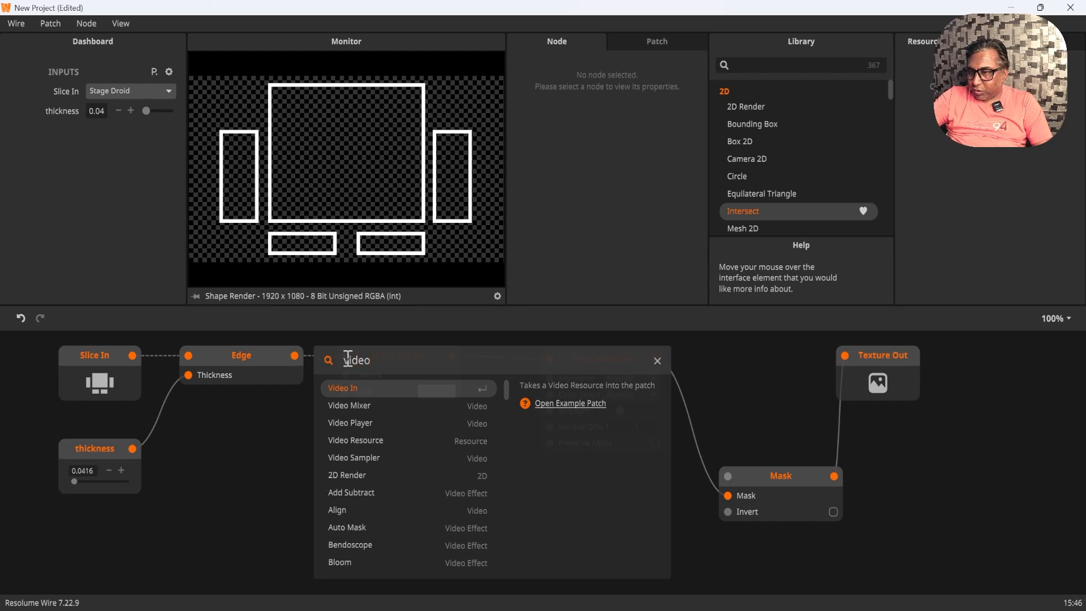
pyautogui.click(354, 429)
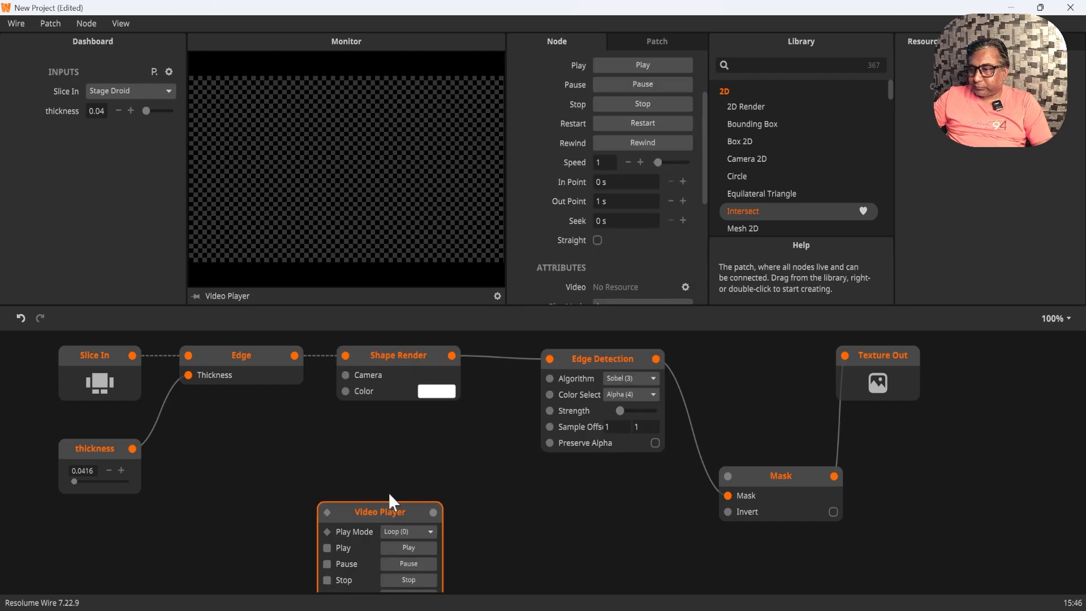
pyautogui.moveTo(389, 497); pyautogui.dragTo(405, 430)
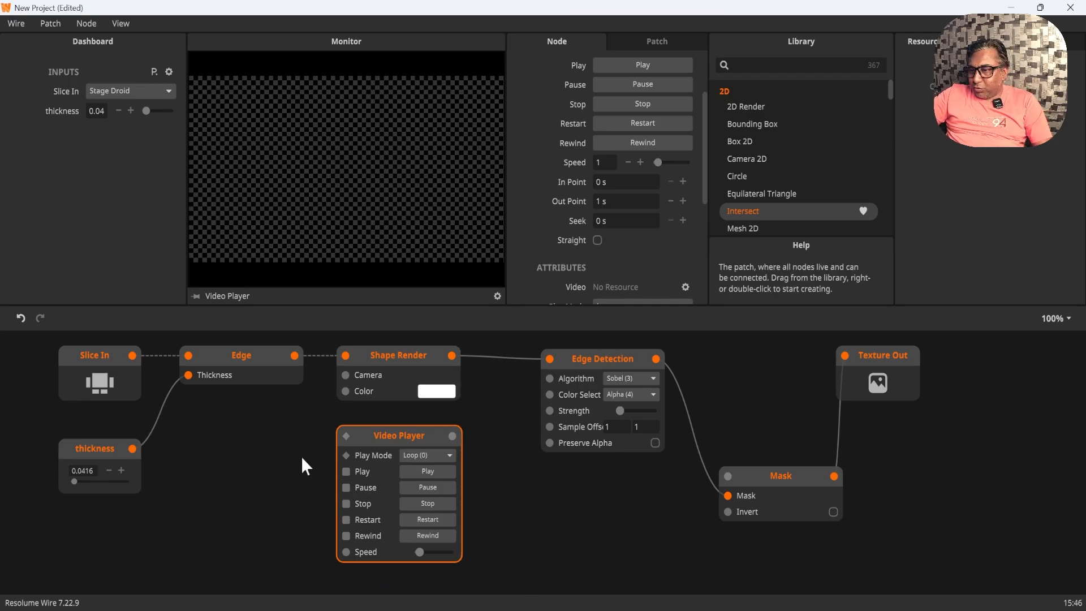
# Step: Inspect the Slice In preview and the thickness node's properties
pyautogui.click(83, 447)
pyautogui.click(84, 358)
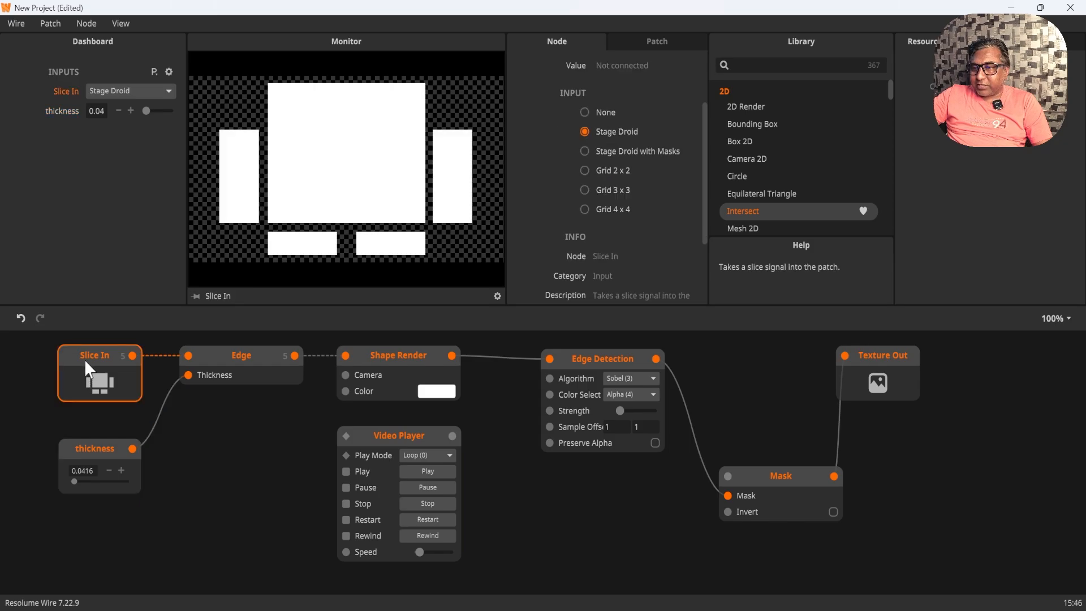
pyautogui.click(94, 447)
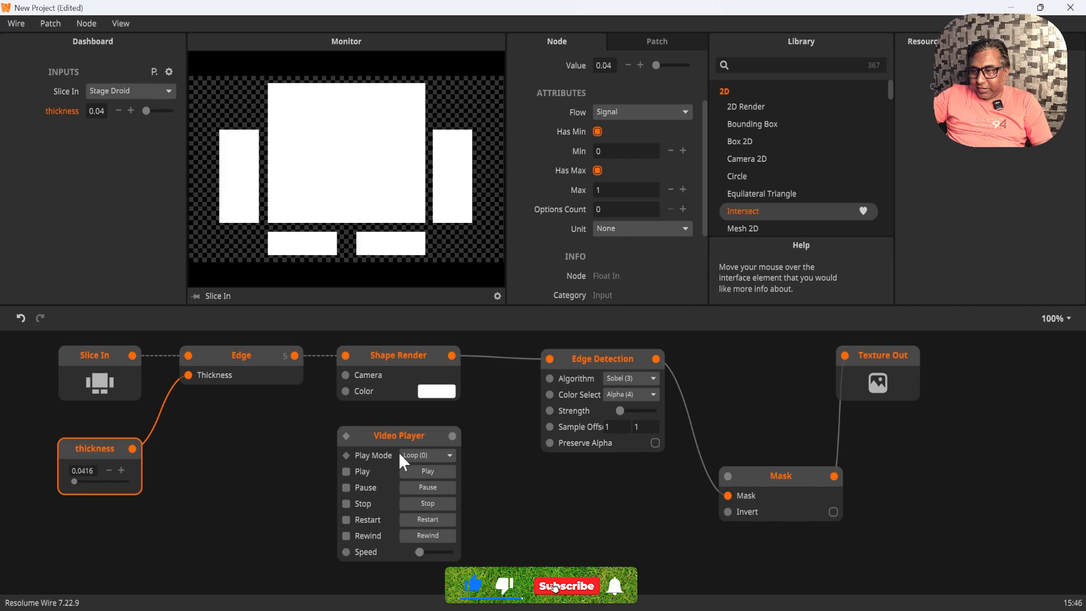
# Step: Keep Video Player's Play Mode at Loop and load the video file "60's Pop Retro Pattern 8" as its resource
pyautogui.click(435, 456)
pyautogui.click(443, 473)
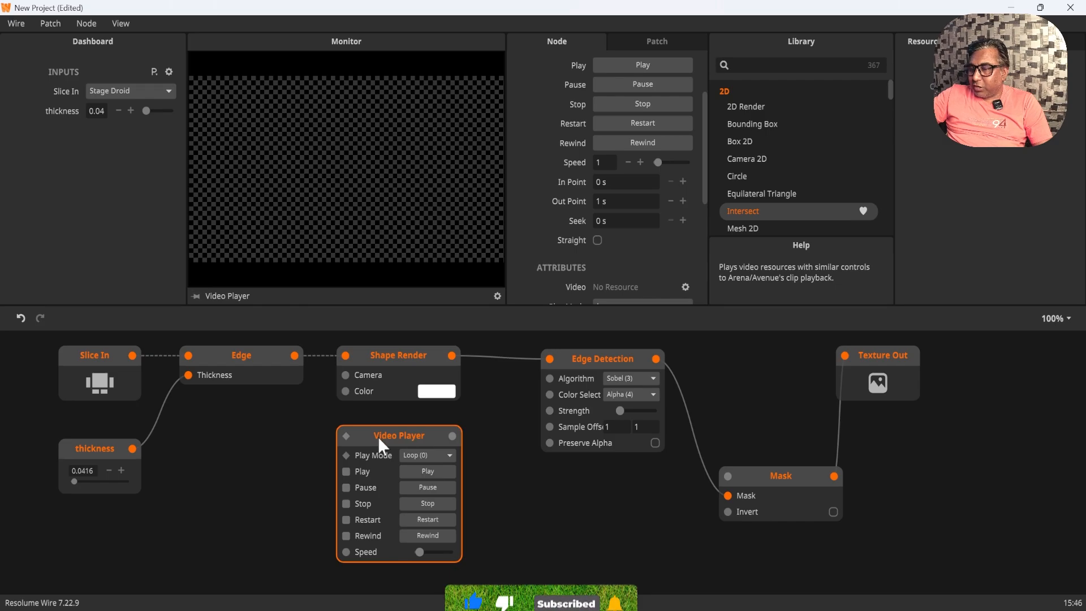
pyautogui.moveTo(704, 163); pyautogui.dragTo(704, 223)
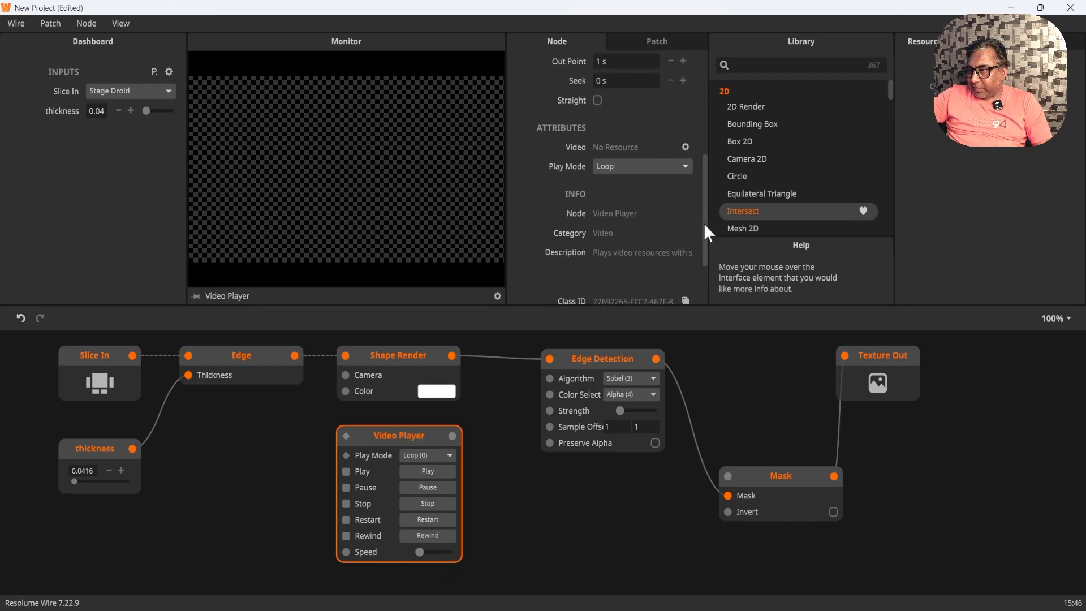
pyautogui.click(683, 144)
pyautogui.click(616, 154)
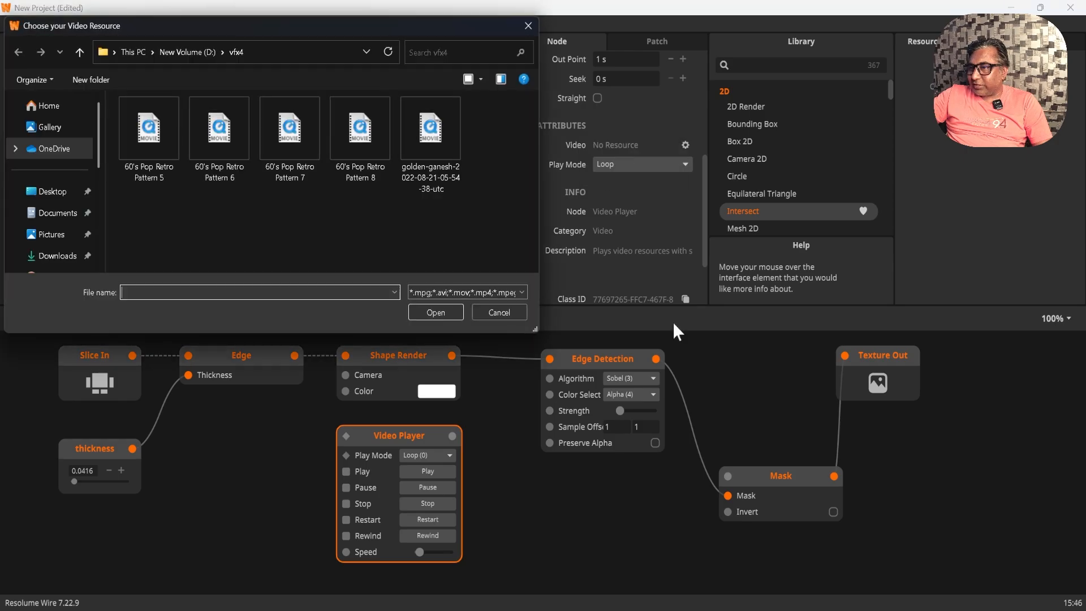
pyautogui.click(359, 136)
pyautogui.click(427, 310)
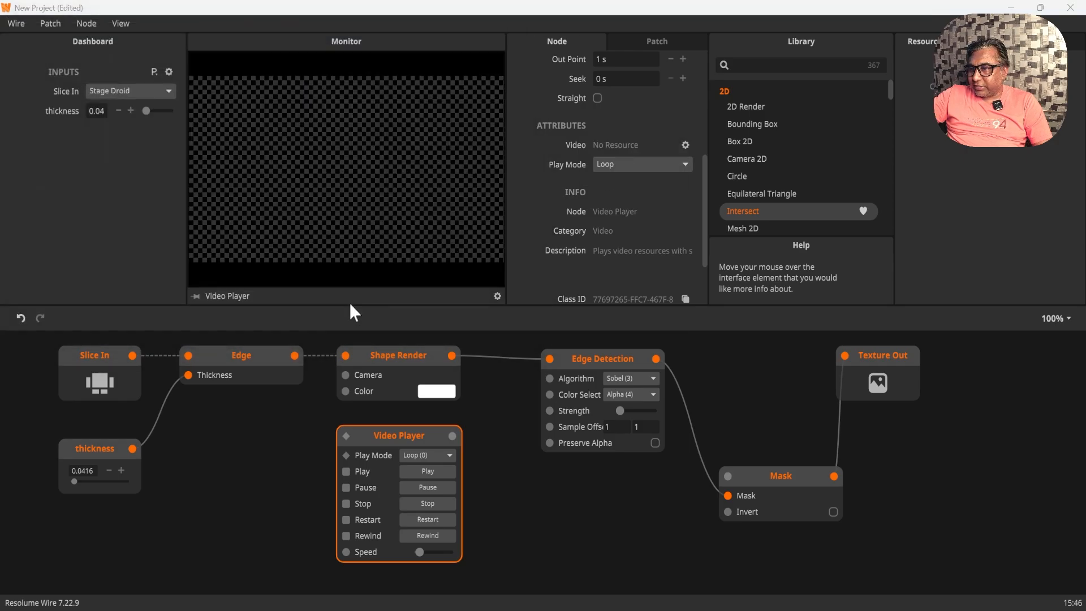
# Step: Finish loading the pattern video, then add a Video In node and connect it to Video Player's video inlet
pyautogui.click(428, 544)
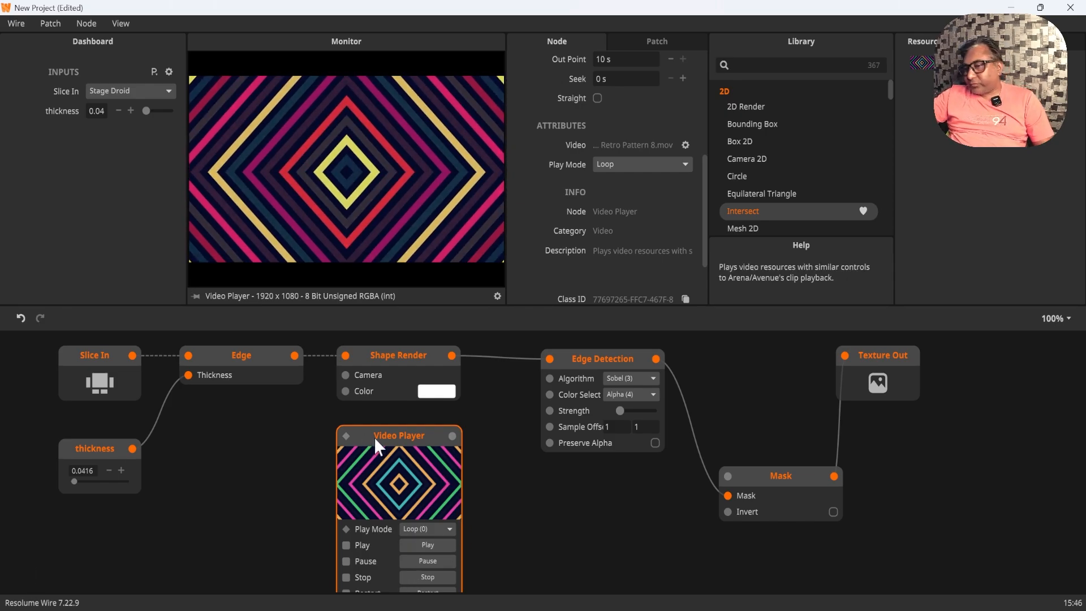
pyautogui.doubleClick(217, 520)
pyautogui.moveTo(249, 387)
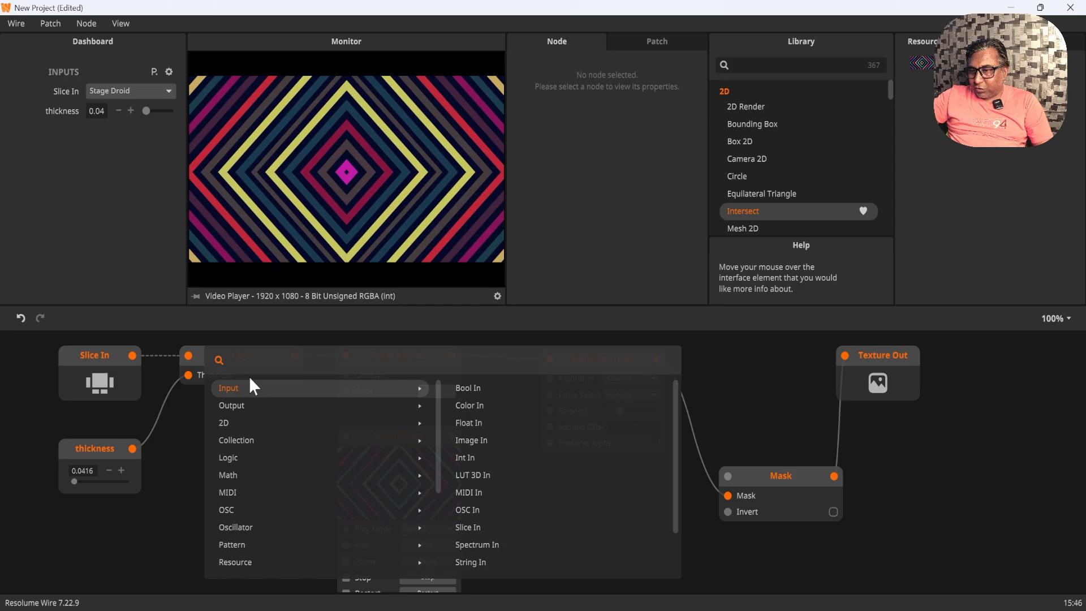
pyautogui.write('v')
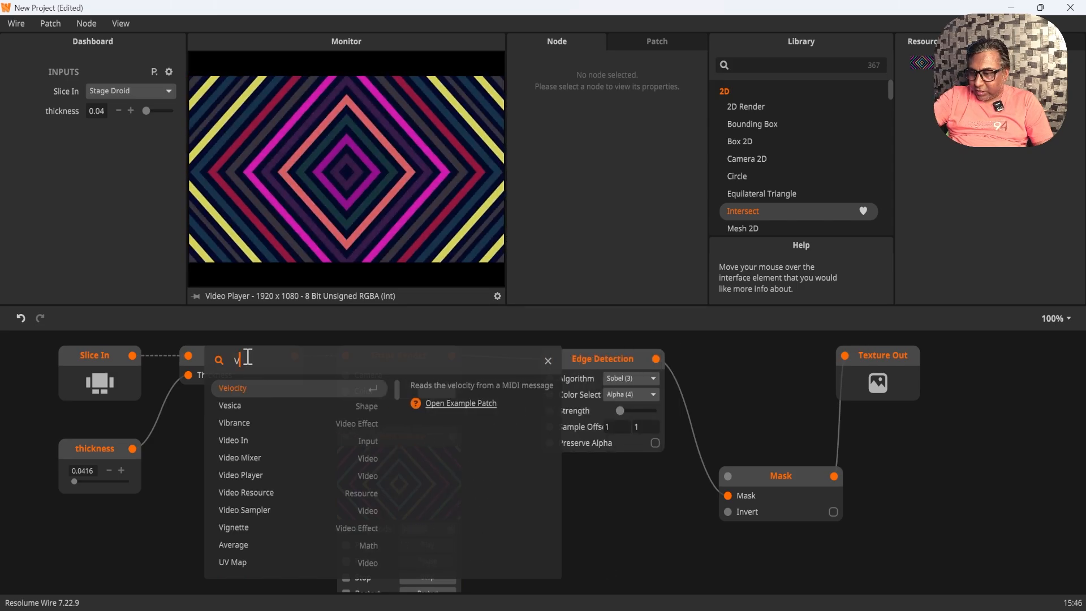
pyautogui.write('ideo')
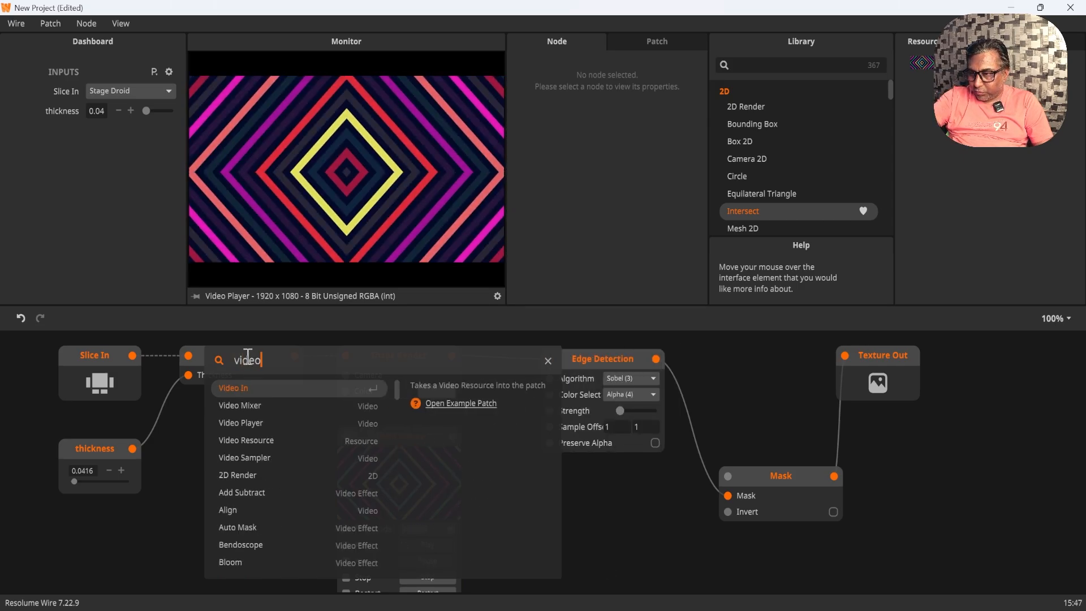
pyautogui.click(244, 387)
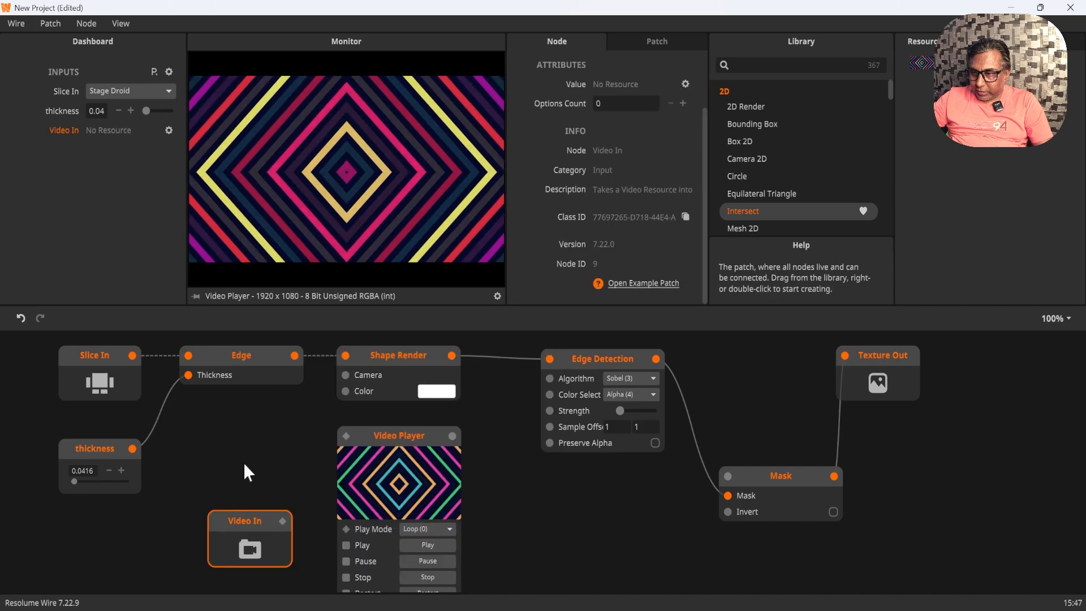
pyautogui.moveTo(253, 519); pyautogui.dragTo(347, 437)
pyautogui.click(223, 484)
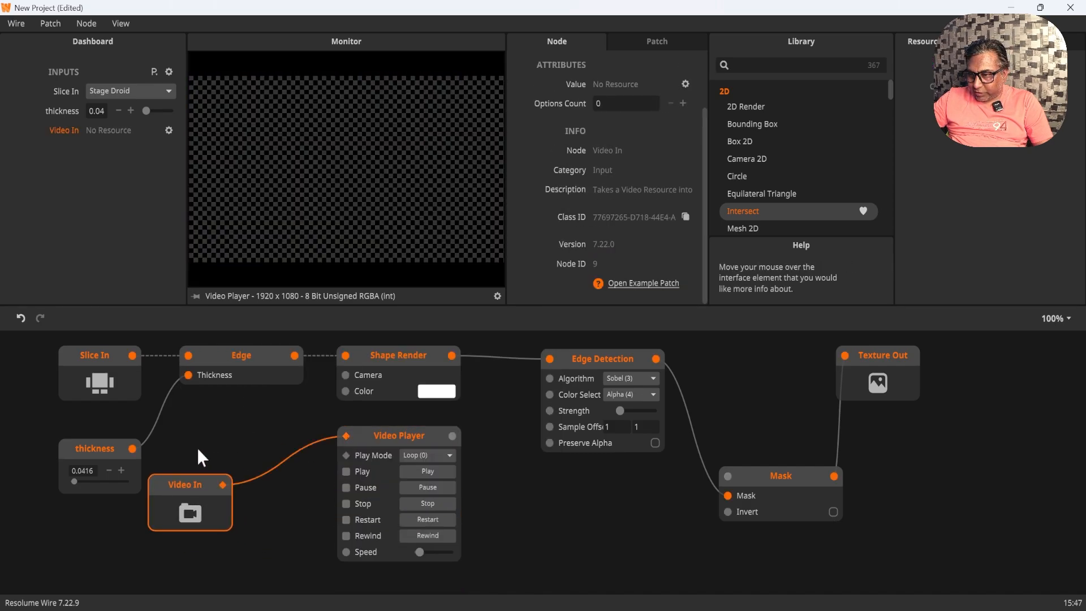
# Step: Move Video Player up close under Shape Render and align Video In beside the thickness node
pyautogui.click(410, 439)
pyautogui.moveTo(410, 440); pyautogui.dragTo(410, 421)
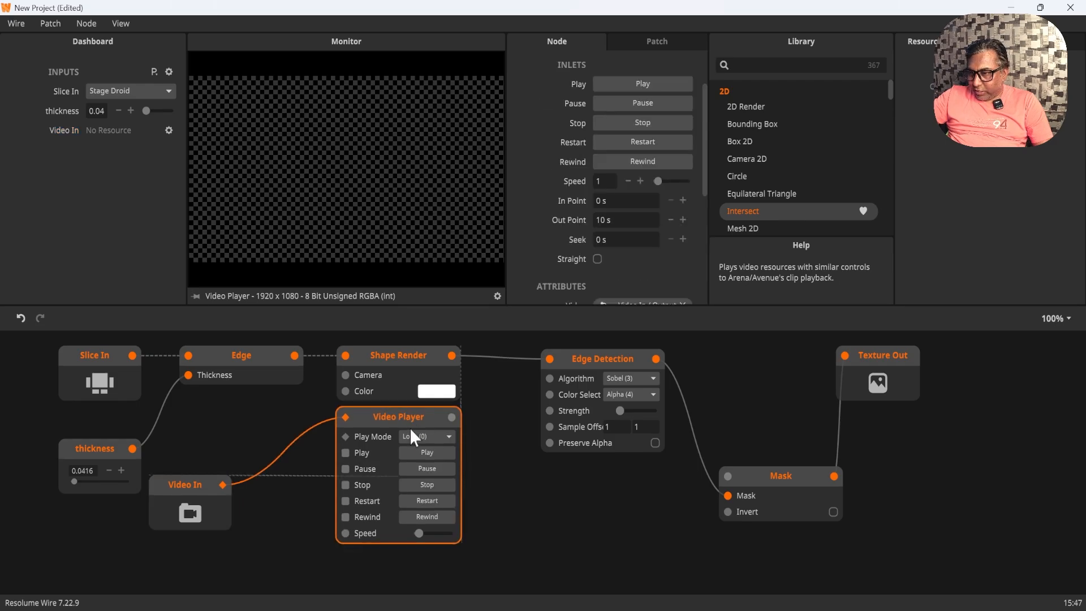
pyautogui.moveTo(187, 492); pyautogui.dragTo(199, 456)
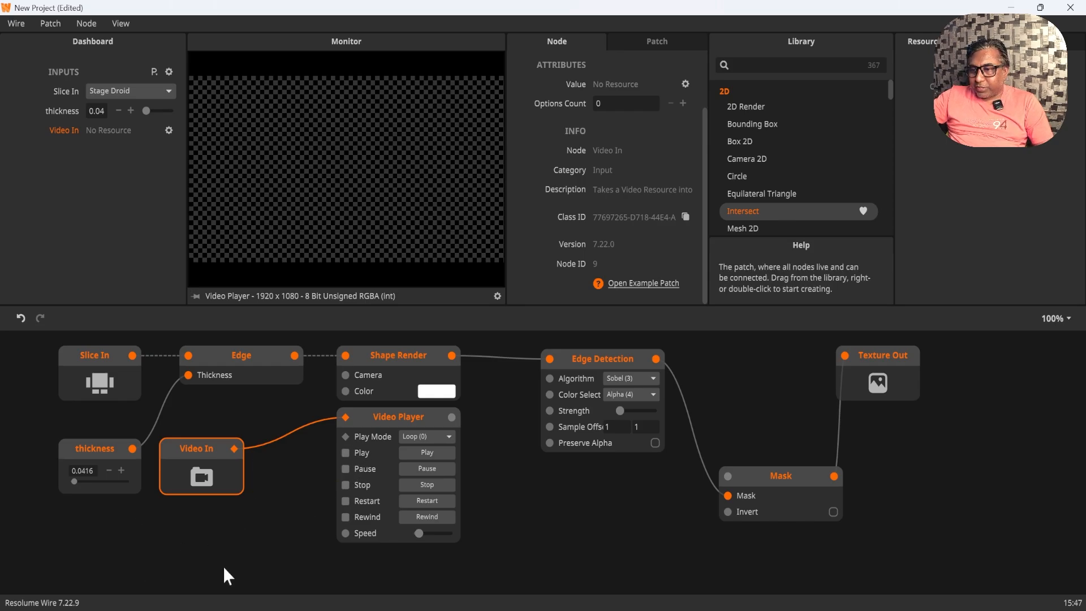
# Step: Add a Trigger In node below Video In and connect it to Video Player's Play inlet
pyautogui.doubleClick(191, 562)
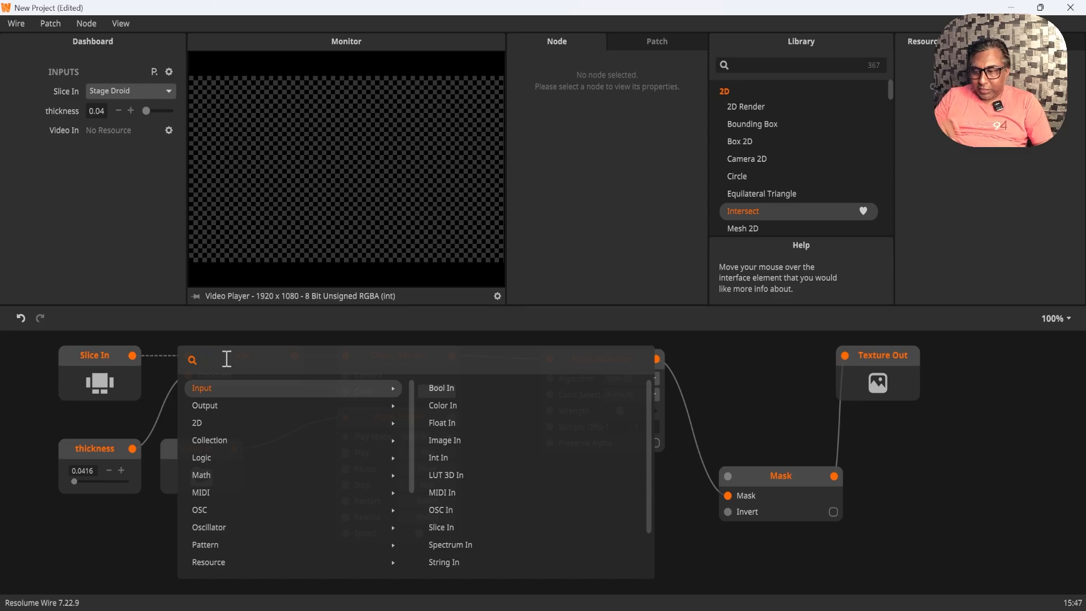
pyautogui.write('trig')
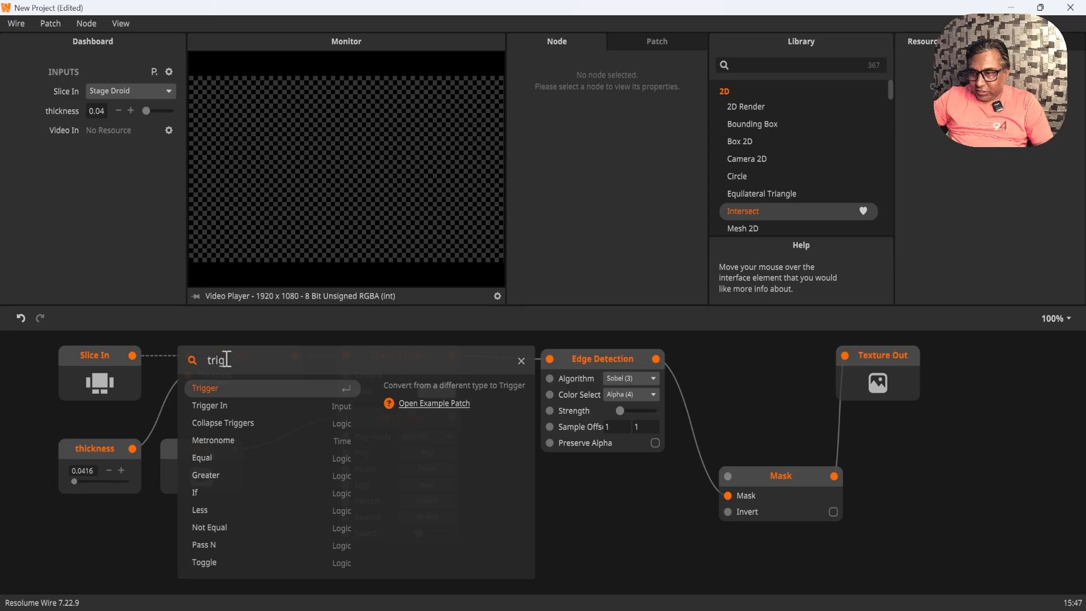
pyautogui.click(230, 406)
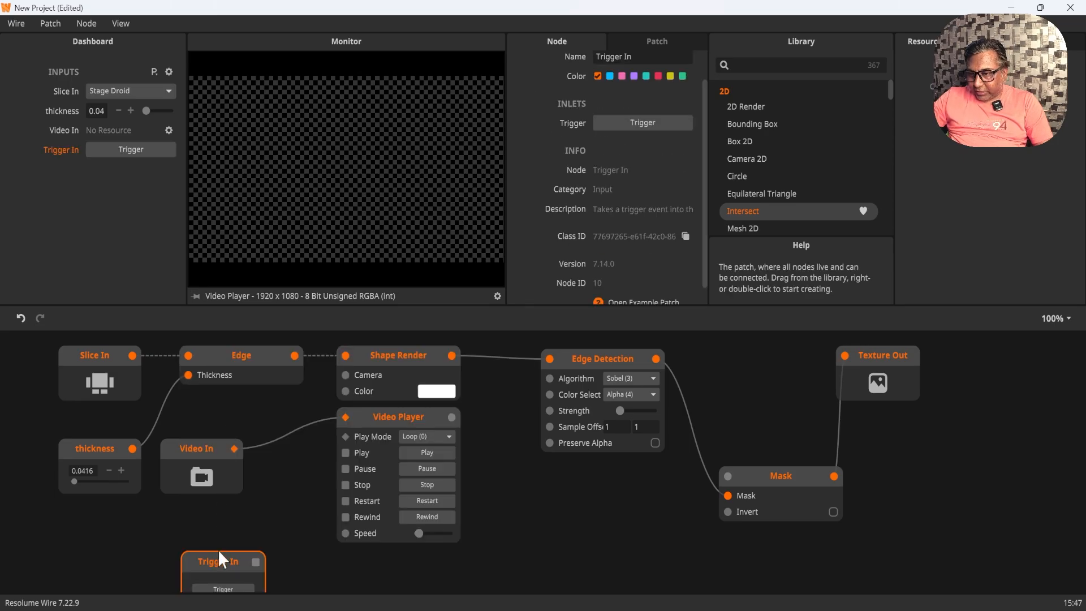
pyautogui.moveTo(219, 551); pyautogui.dragTo(346, 452)
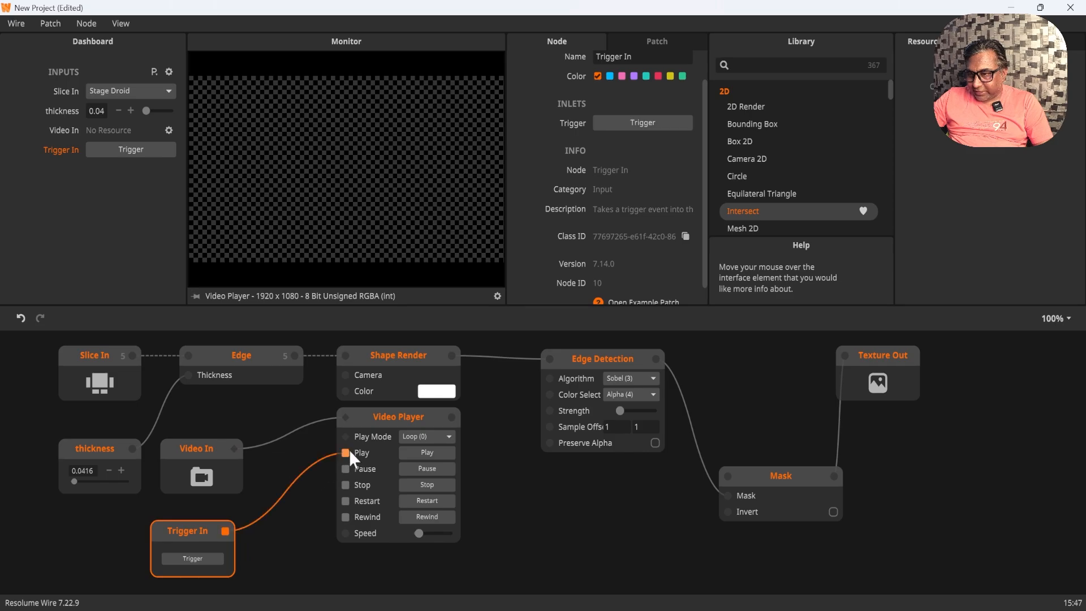
# Step: Rename the Trigger In node to "play"
pyautogui.doubleClick(185, 533)
pyautogui.write('p')
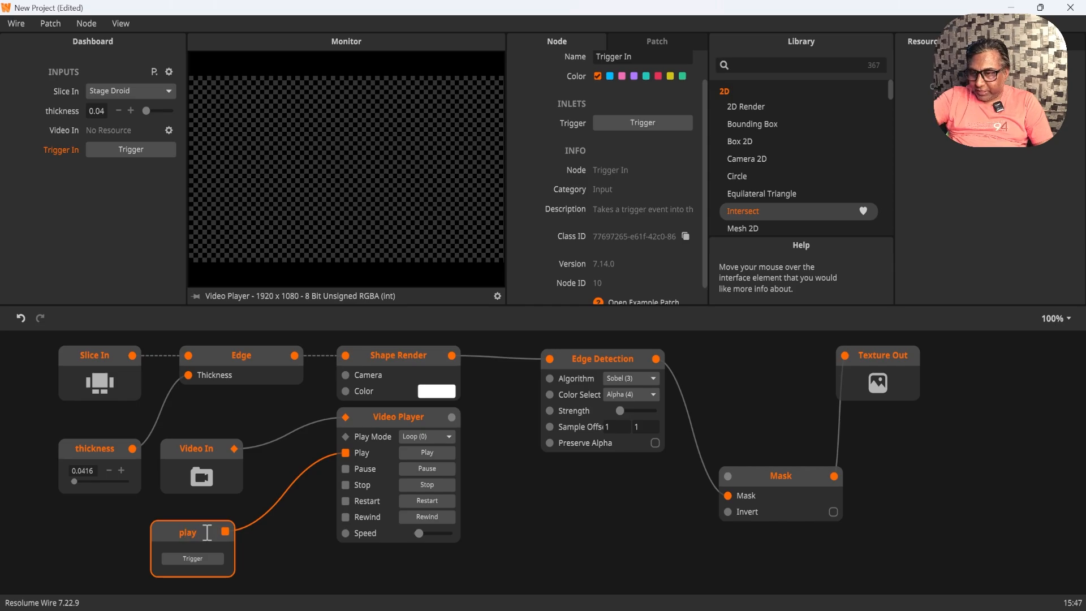
pyautogui.write('lay')
pyautogui.click(261, 540)
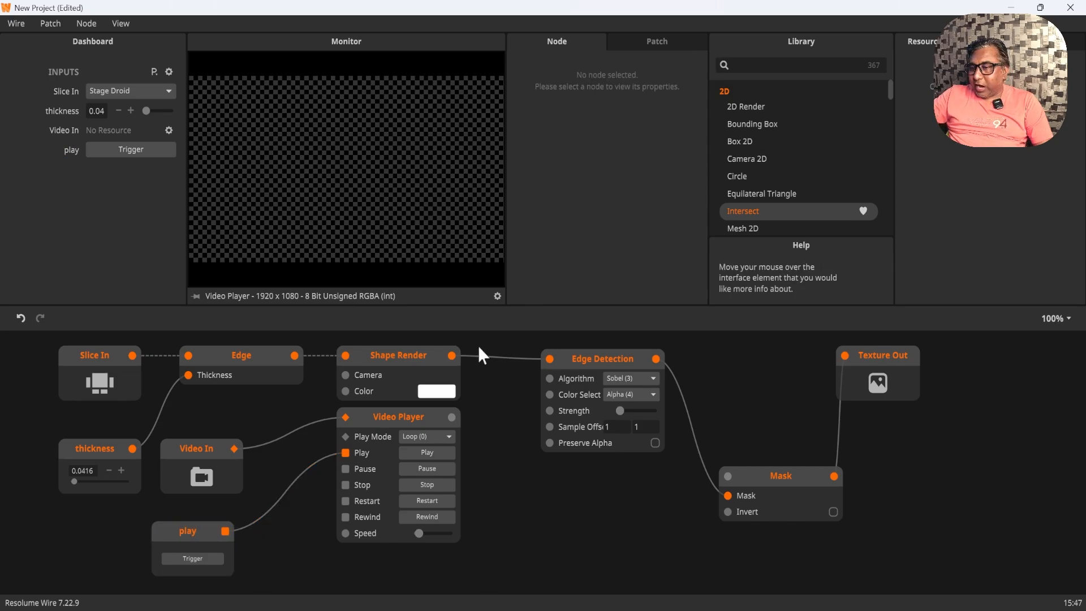
# Step: Test playback by firing Play on Video Player and the trigger on the play node
pyautogui.click(408, 425)
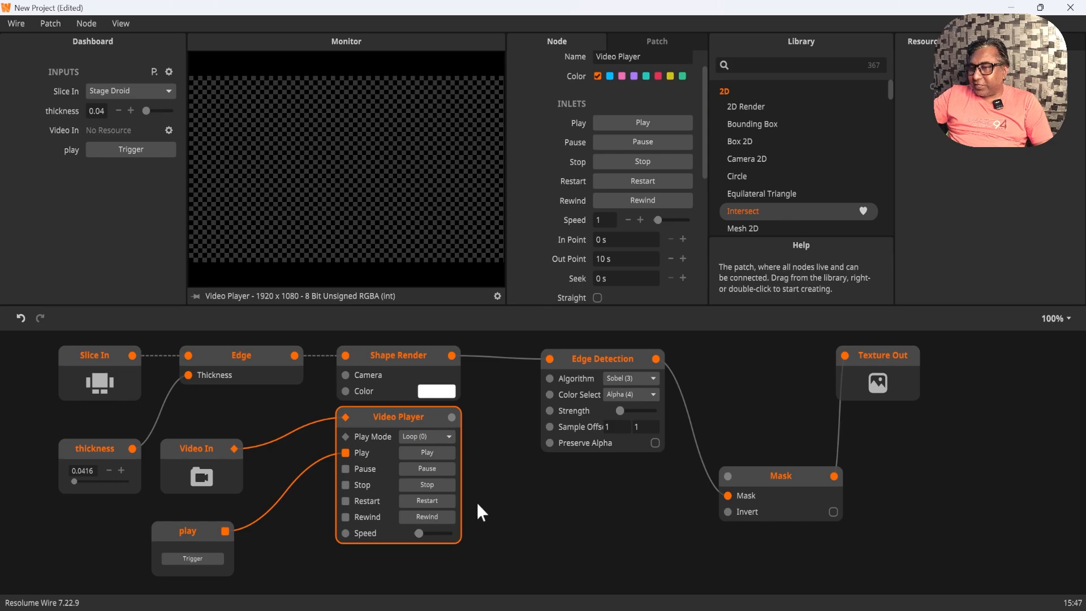
pyautogui.click(429, 452)
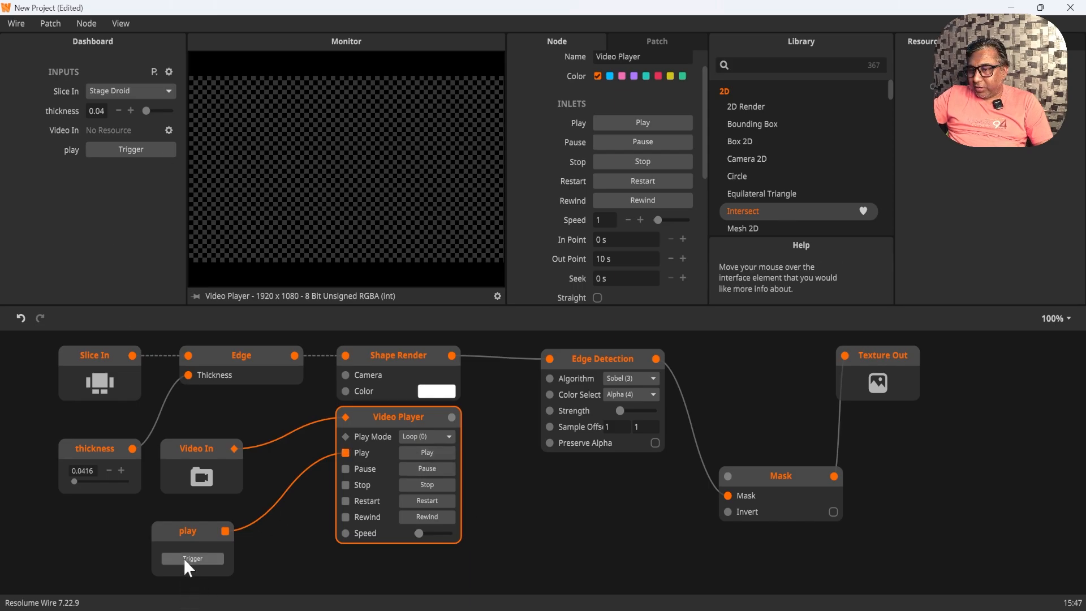
pyautogui.click(183, 558)
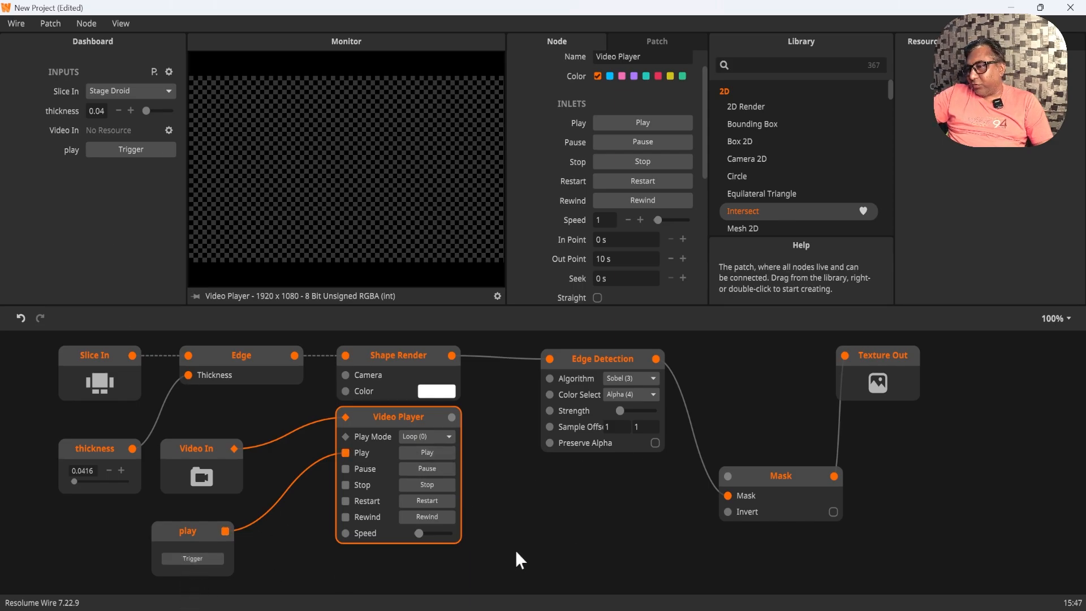
# Step: Lower Video Player slightly and add a Colorize node underneath Edge Detection
pyautogui.moveTo(429, 414); pyautogui.dragTo(425, 421)
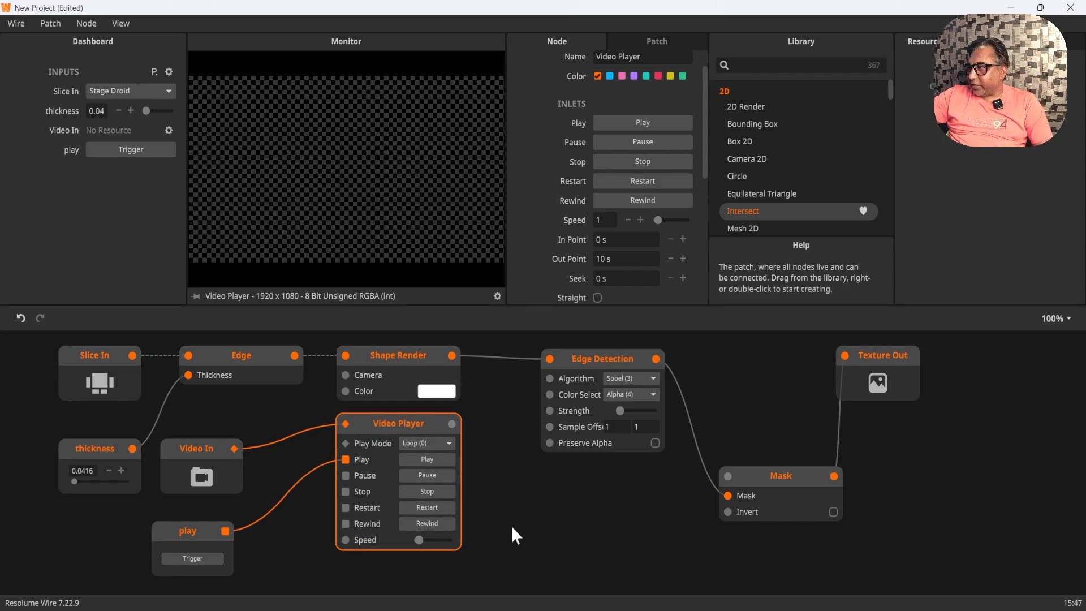
pyautogui.click(508, 502)
pyautogui.rightClick(507, 501)
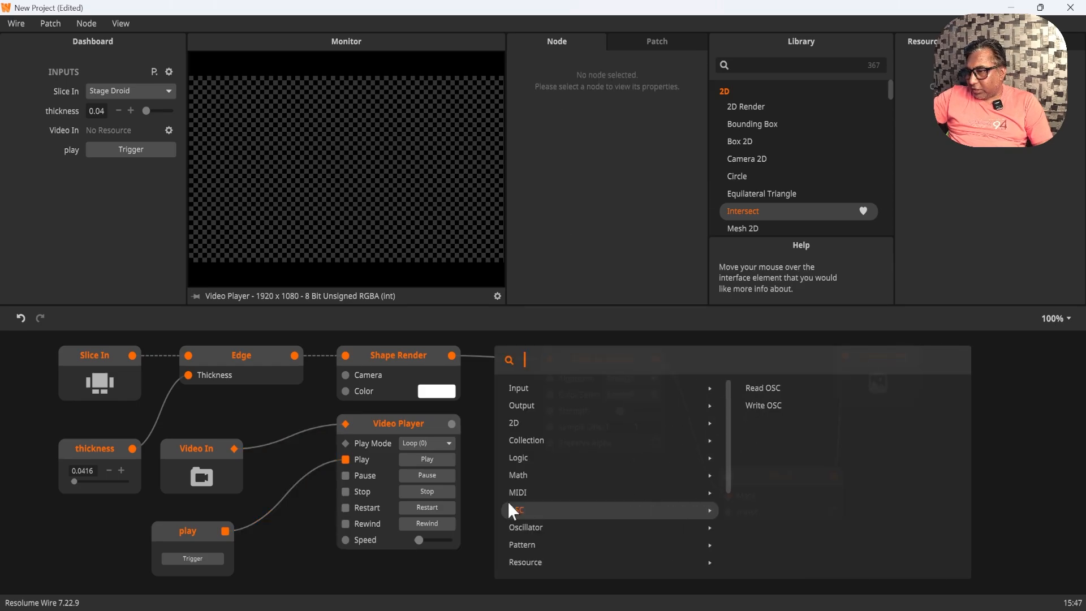
pyautogui.write('c')
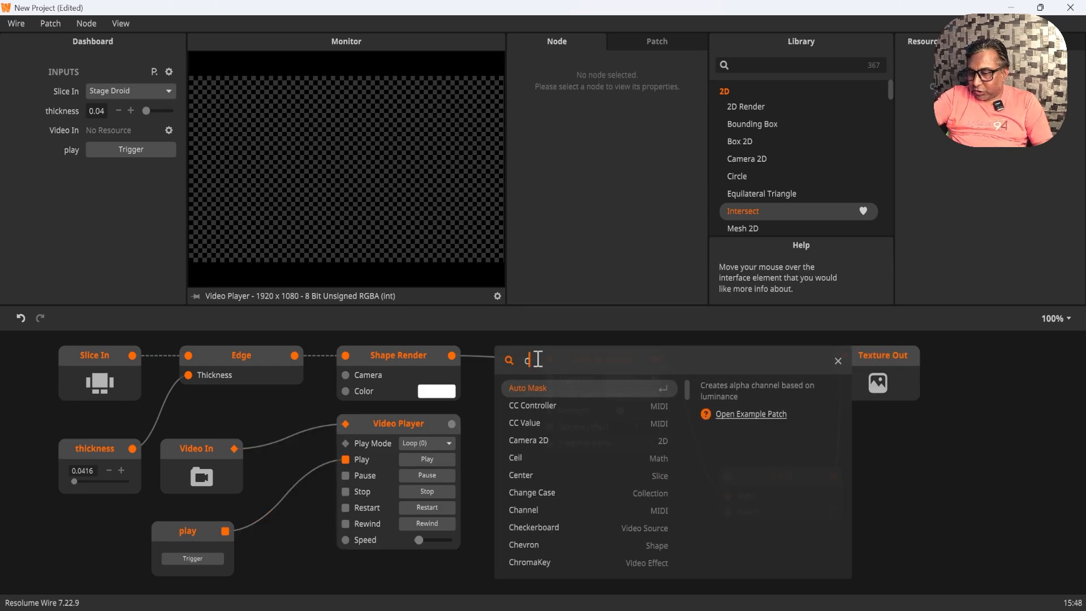
pyautogui.write('olor')
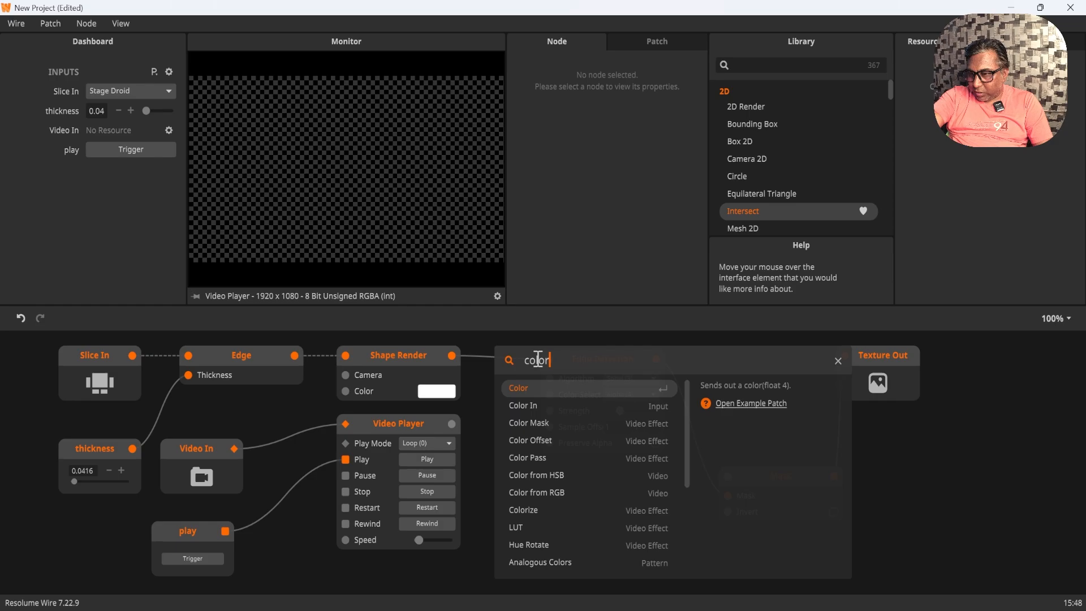
pyautogui.click(529, 510)
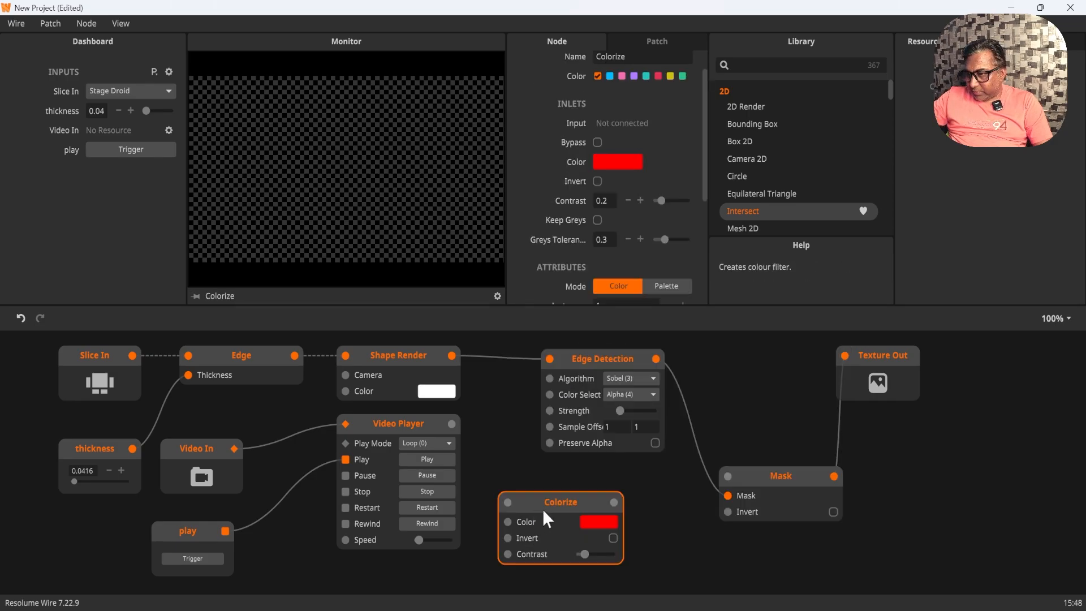
pyautogui.moveTo(558, 500); pyautogui.dragTo(579, 475)
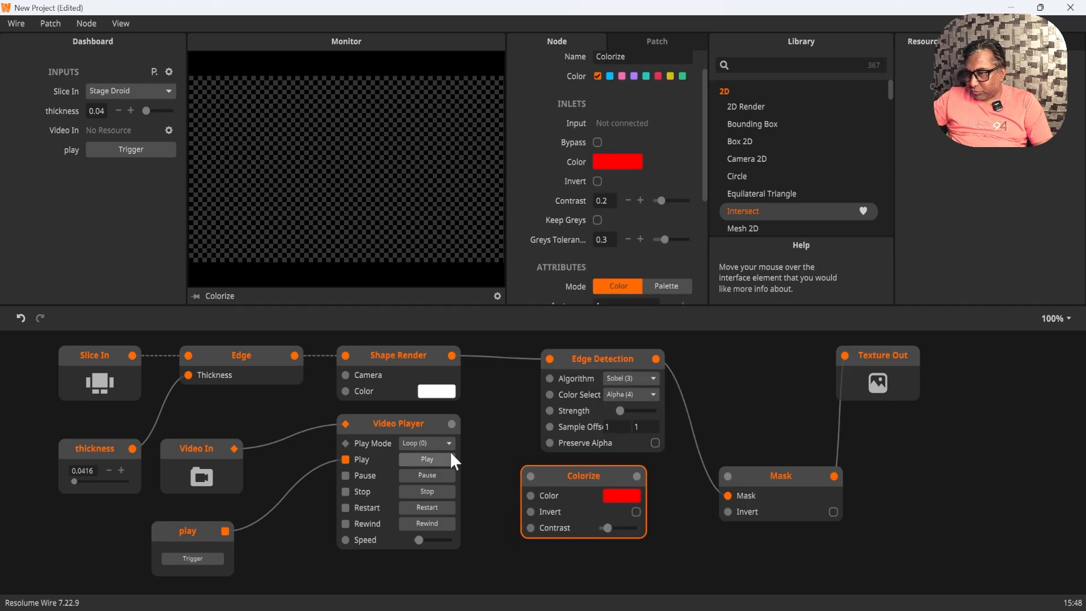
# Step: Route Video Player's output through Colorize into Mask's main input, and move Colorize close under Edge Detection
pyautogui.moveTo(451, 423); pyautogui.dragTo(530, 476)
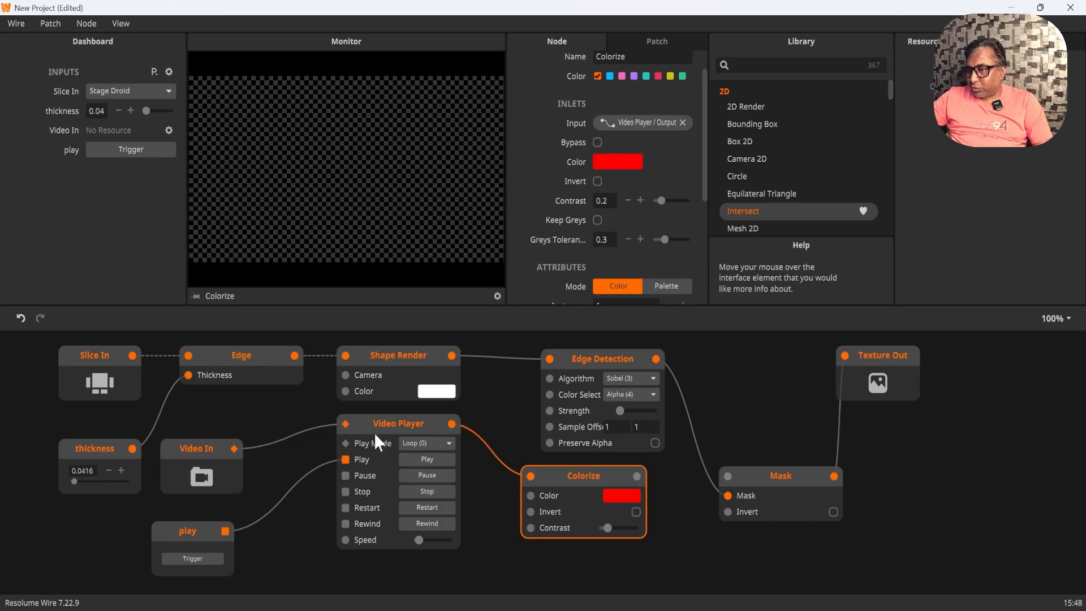
pyautogui.click(392, 426)
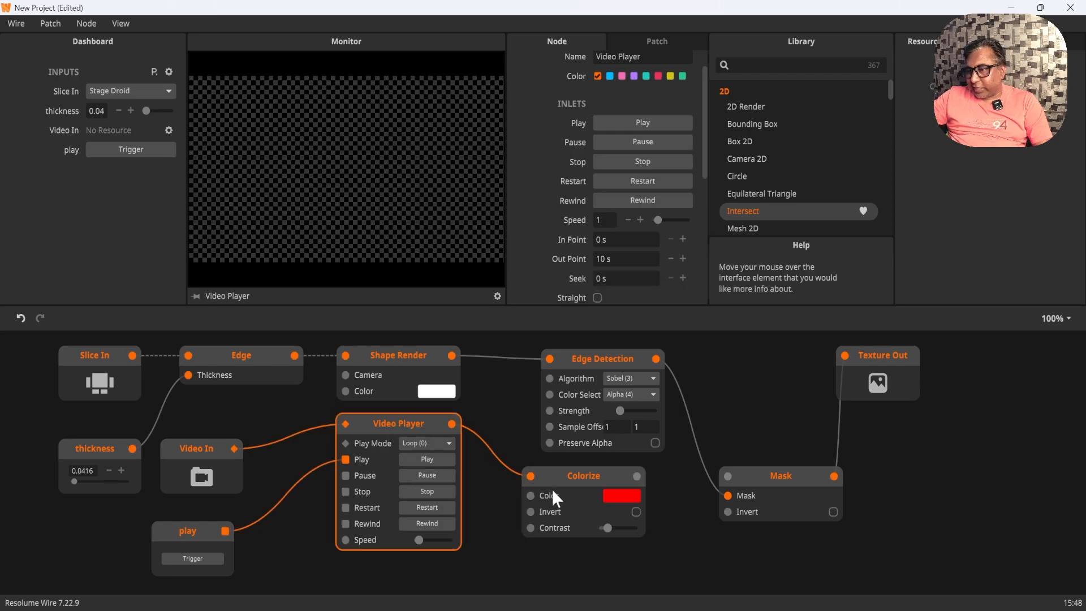
pyautogui.moveTo(638, 476); pyautogui.dragTo(725, 473)
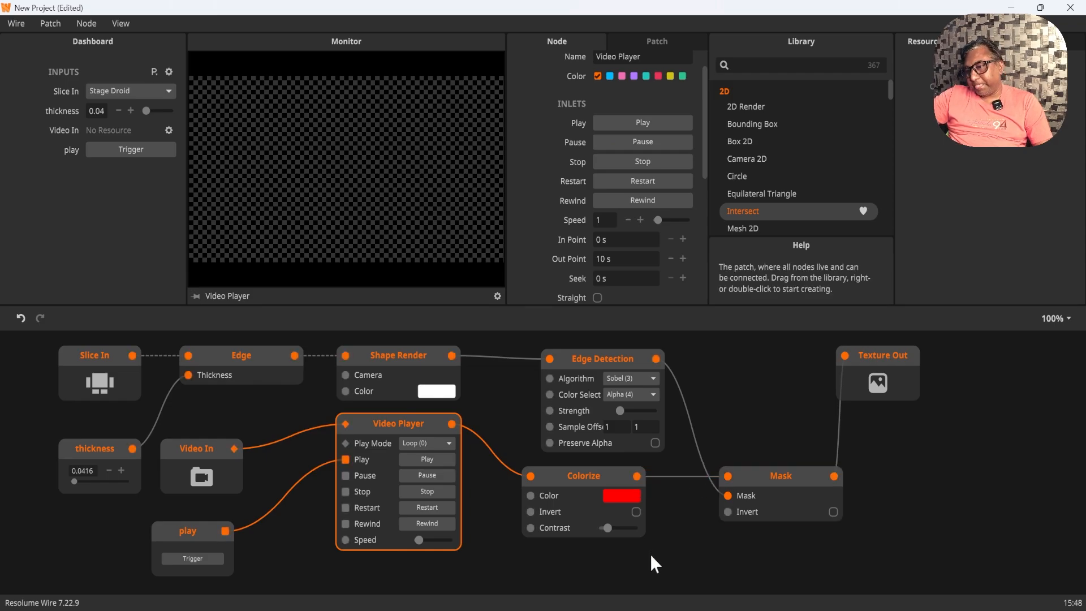
pyautogui.moveTo(589, 475); pyautogui.dragTo(613, 471)
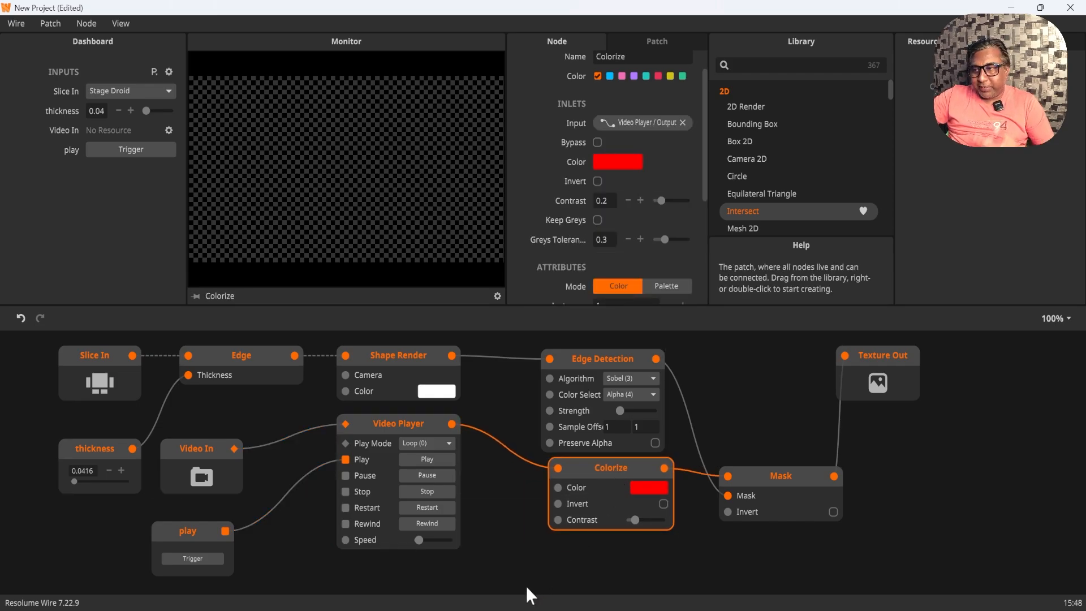
# Step: Add a Color In node, shift Video Player to make room for it, and connect it to Colorize's Color inlet
pyautogui.doubleClick(485, 568)
pyautogui.moveTo(499, 382)
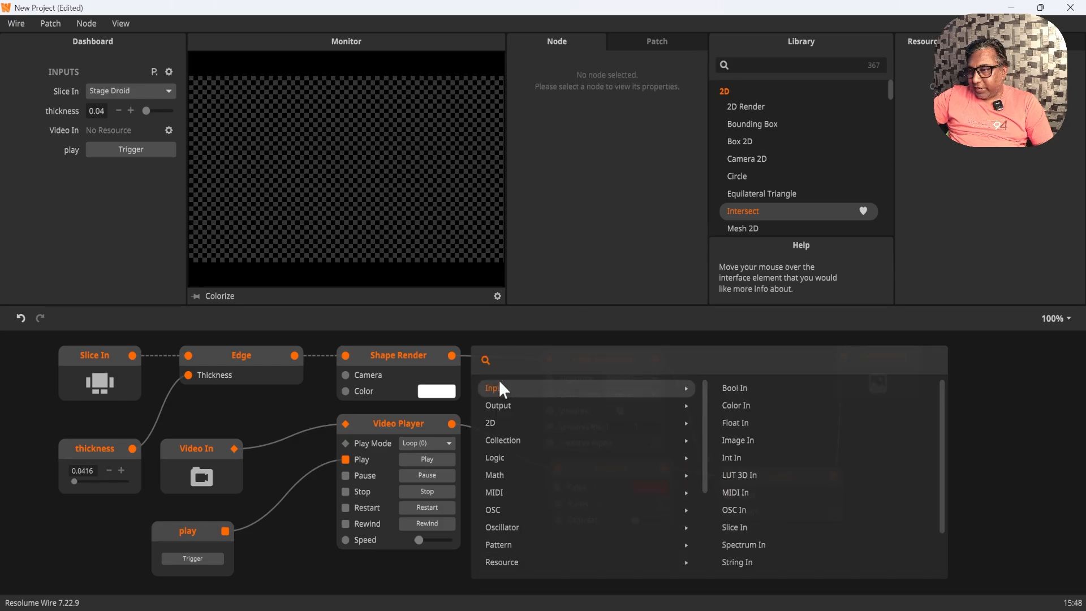
pyautogui.write('colo')
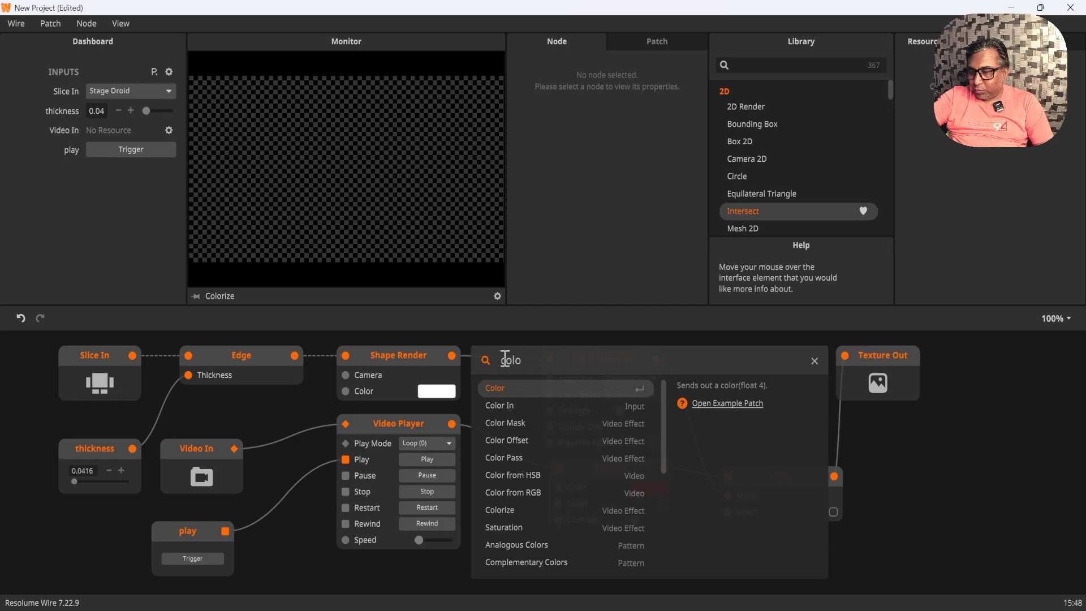
pyautogui.click(525, 402)
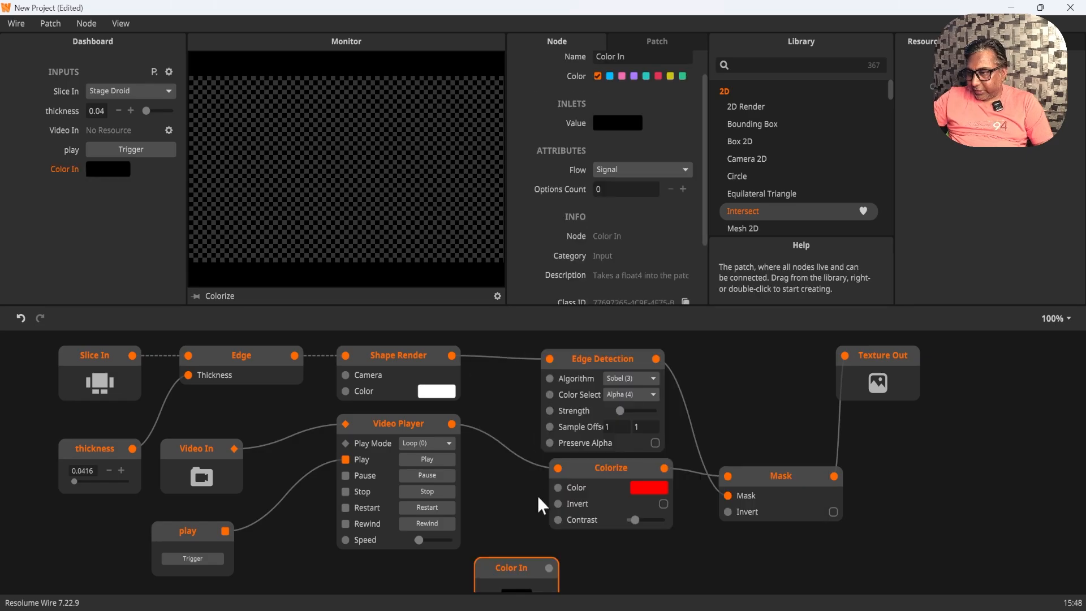
pyautogui.moveTo(512, 567); pyautogui.dragTo(496, 547)
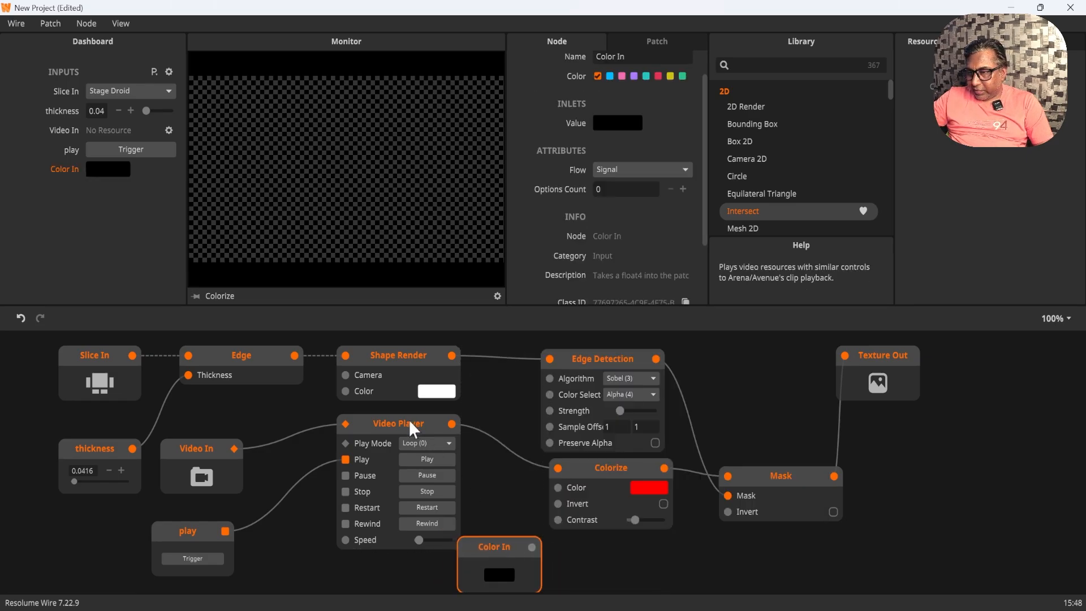
pyautogui.moveTo(414, 427); pyautogui.dragTo(372, 430)
pyautogui.moveTo(499, 546); pyautogui.dragTo(557, 490)
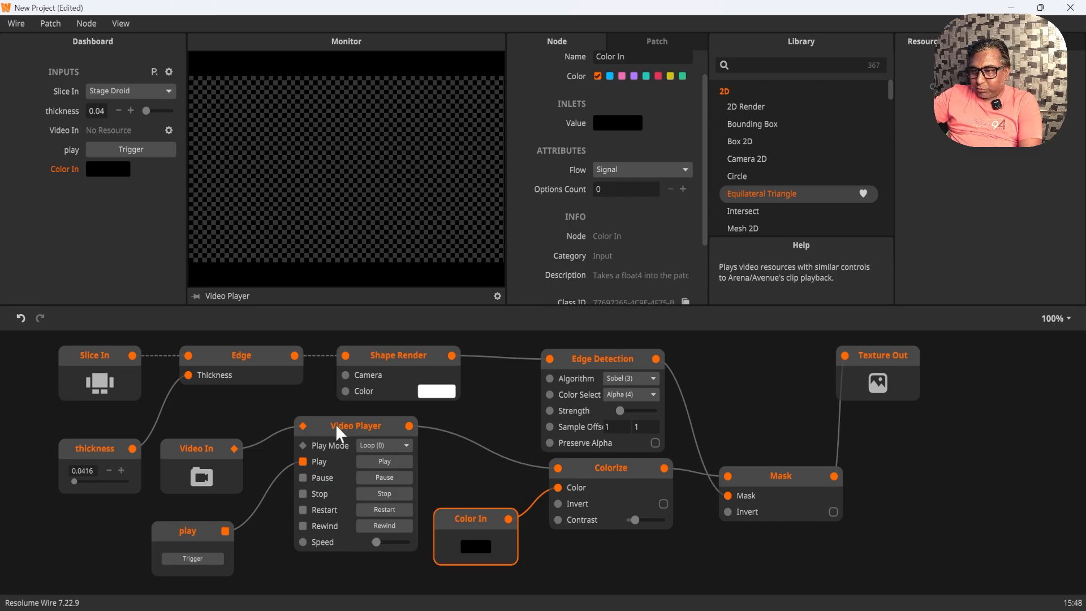
# Step: Fine-tune the positions of Video Player and Edge Detection, then preview the Slice In node
pyautogui.moveTo(339, 434); pyautogui.dragTo(339, 446)
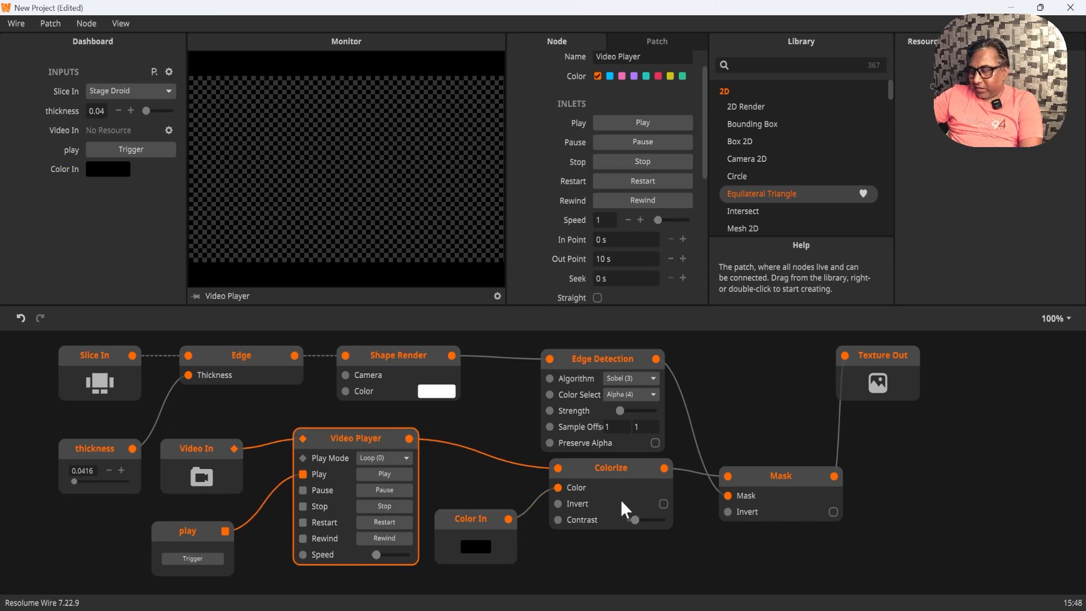
pyautogui.moveTo(593, 375); pyautogui.dragTo(595, 371)
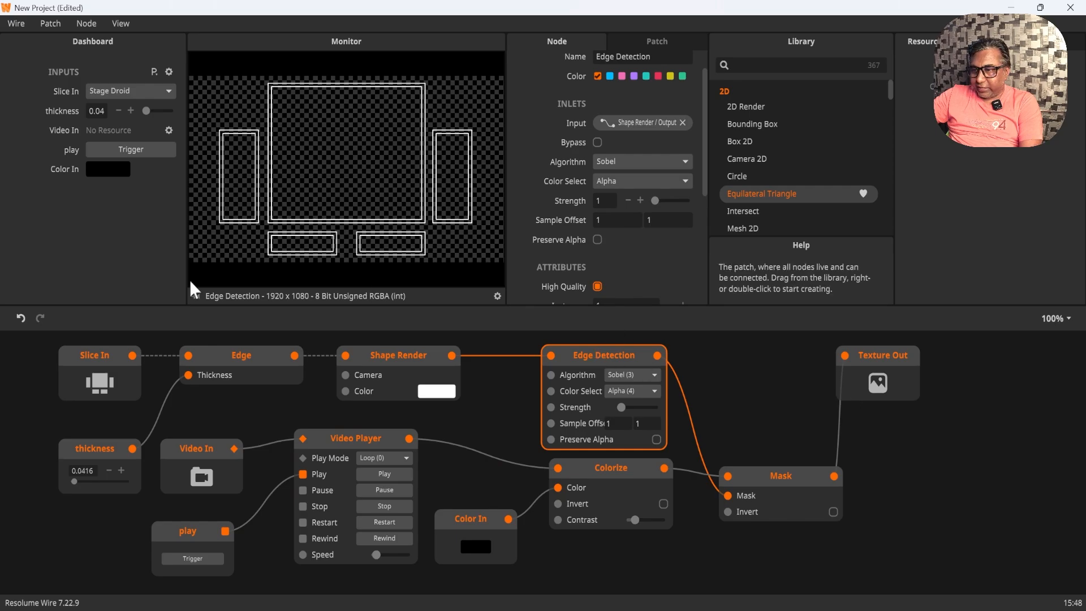
pyautogui.click(87, 357)
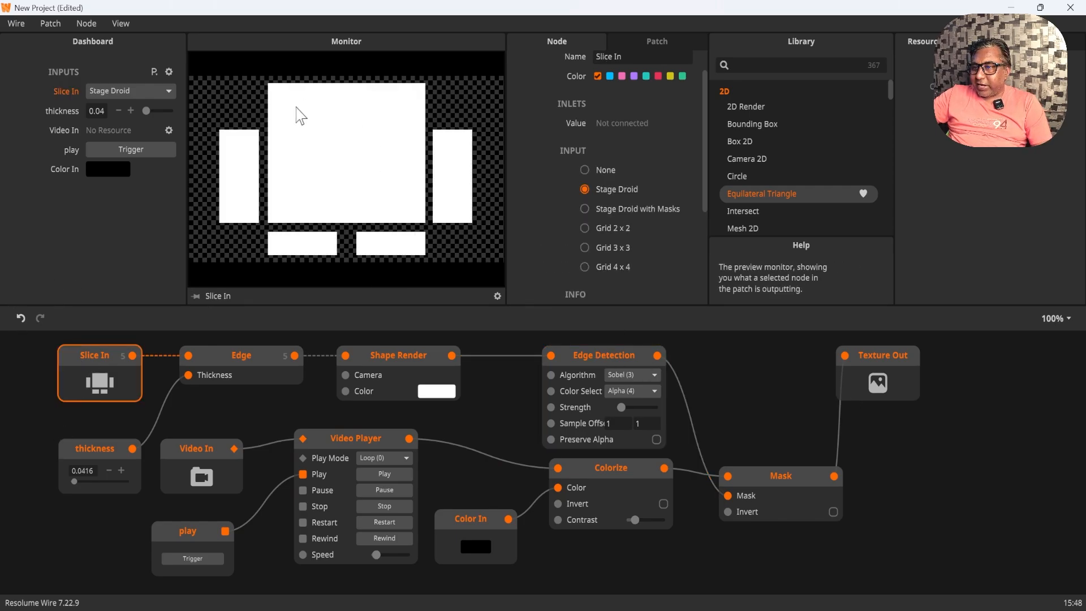
# Step: Preview the outputs of the Edge, Shape Render and Edge Detection nodes one after another
pyautogui.click(247, 366)
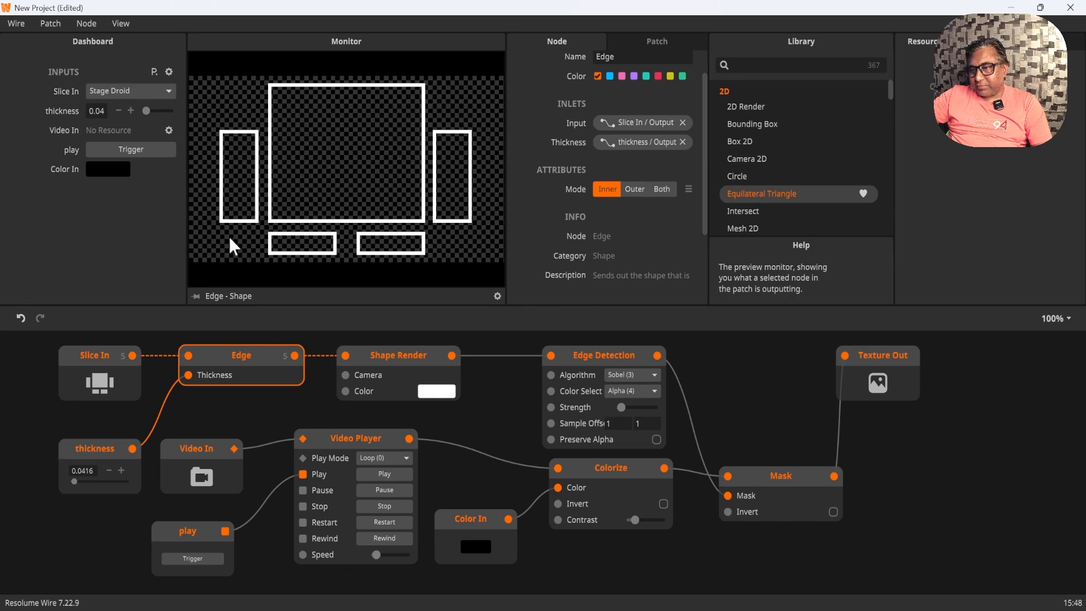
pyautogui.click(398, 362)
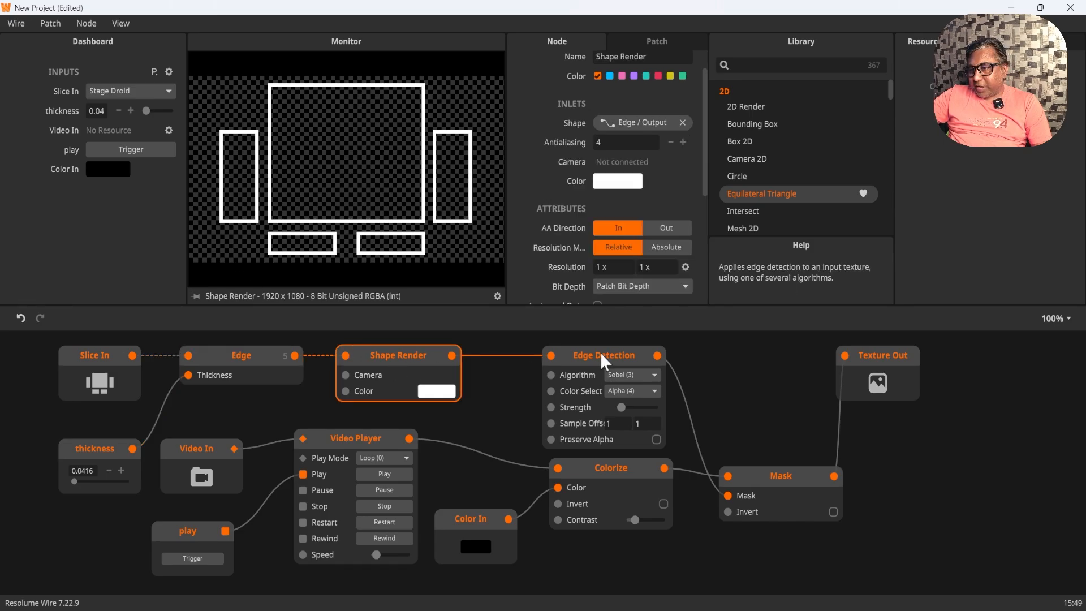
pyautogui.click(574, 359)
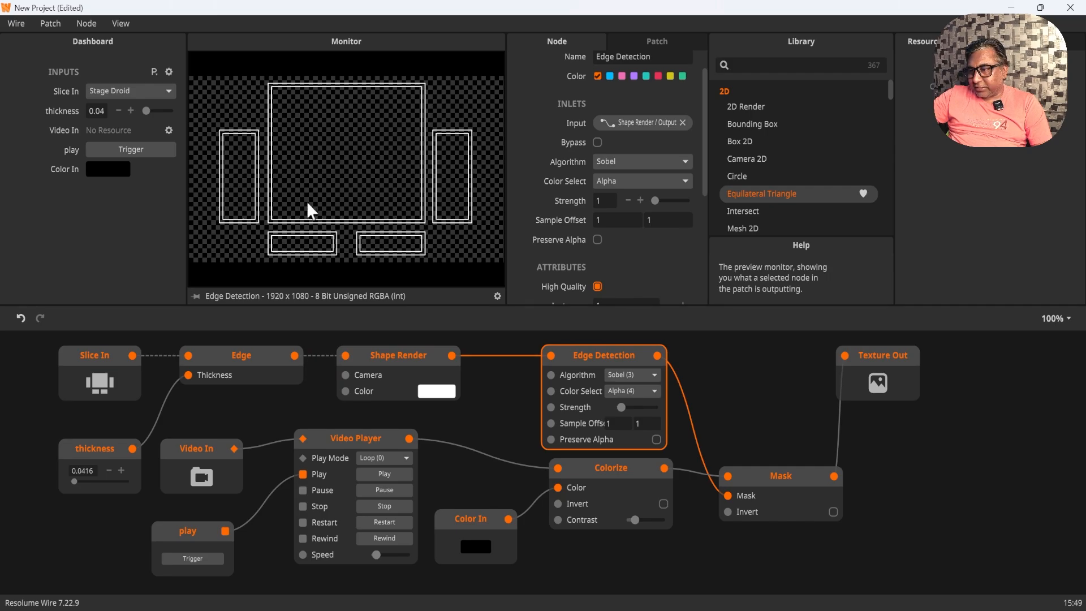
# Step: Set Edge Detection's strength to 17.8 and the thickness input to 0.1098
pyautogui.moveTo(621, 407); pyautogui.dragTo(627, 411)
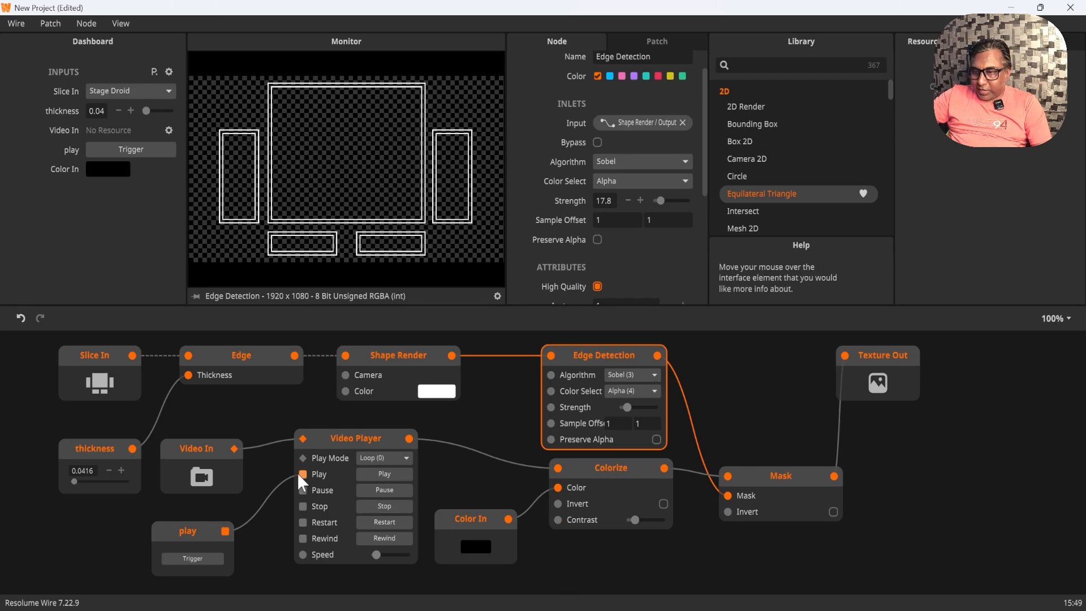
pyautogui.moveTo(74, 481); pyautogui.dragTo(78, 484)
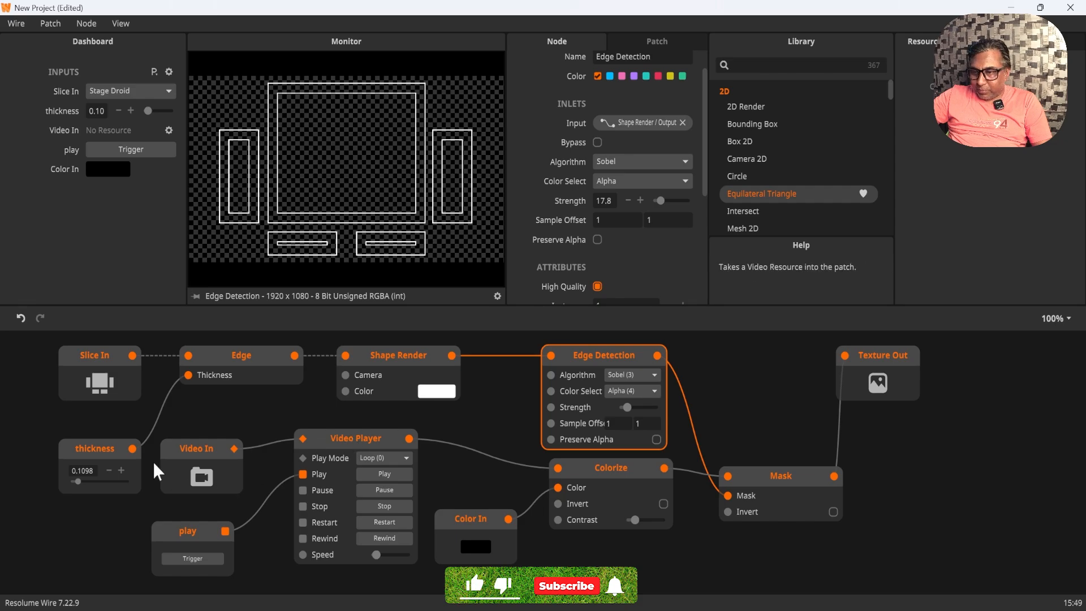
# Step: Inspect the patch's input nodes one by one: thickness, Slice In, Video In, play and Color In
pyautogui.click(95, 457)
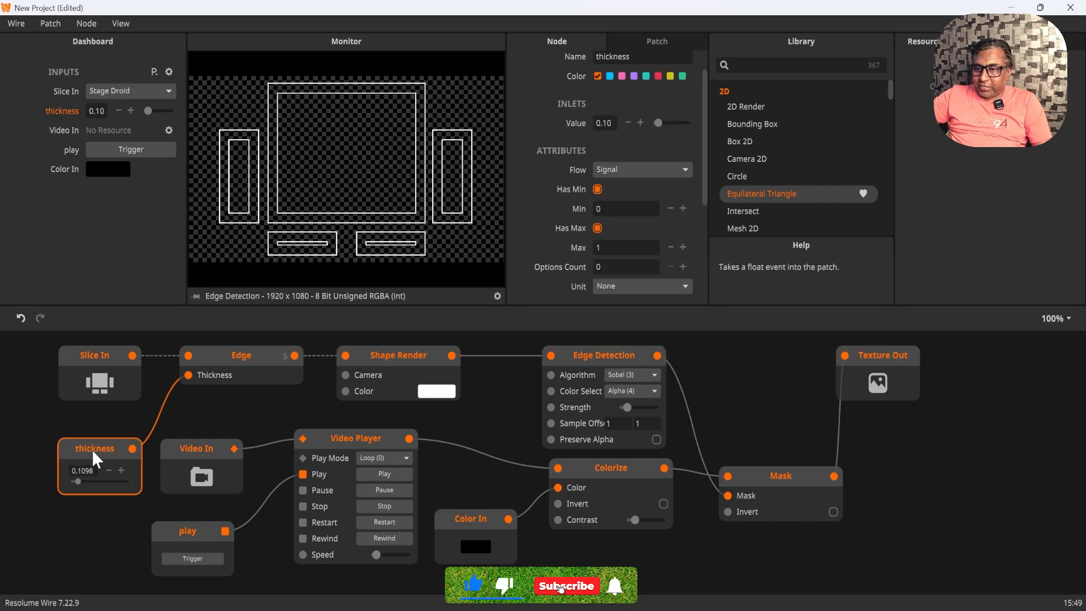
pyautogui.click(95, 362)
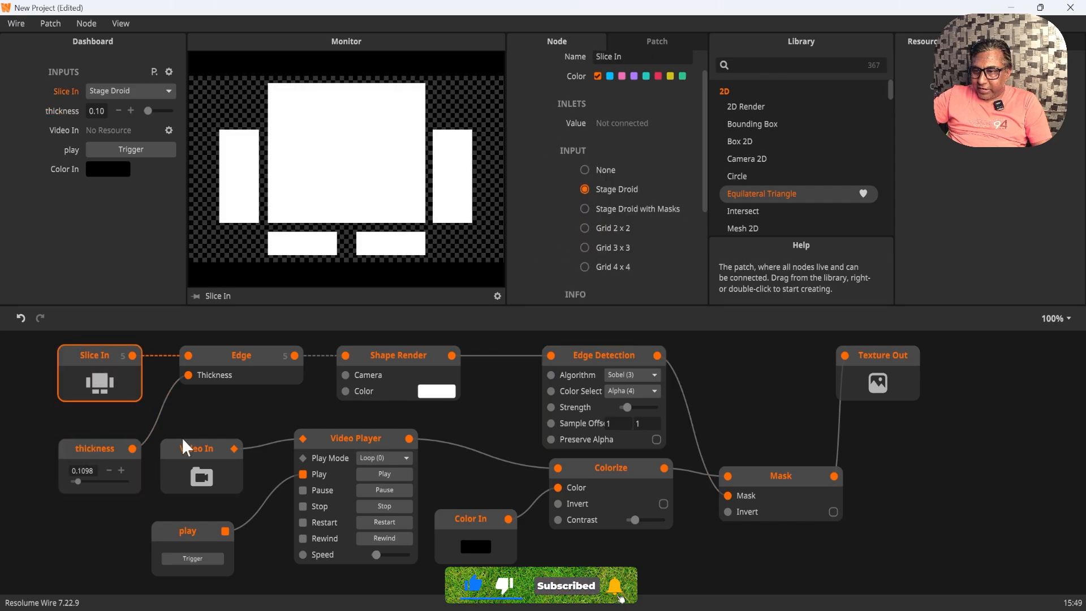
pyautogui.click(195, 457)
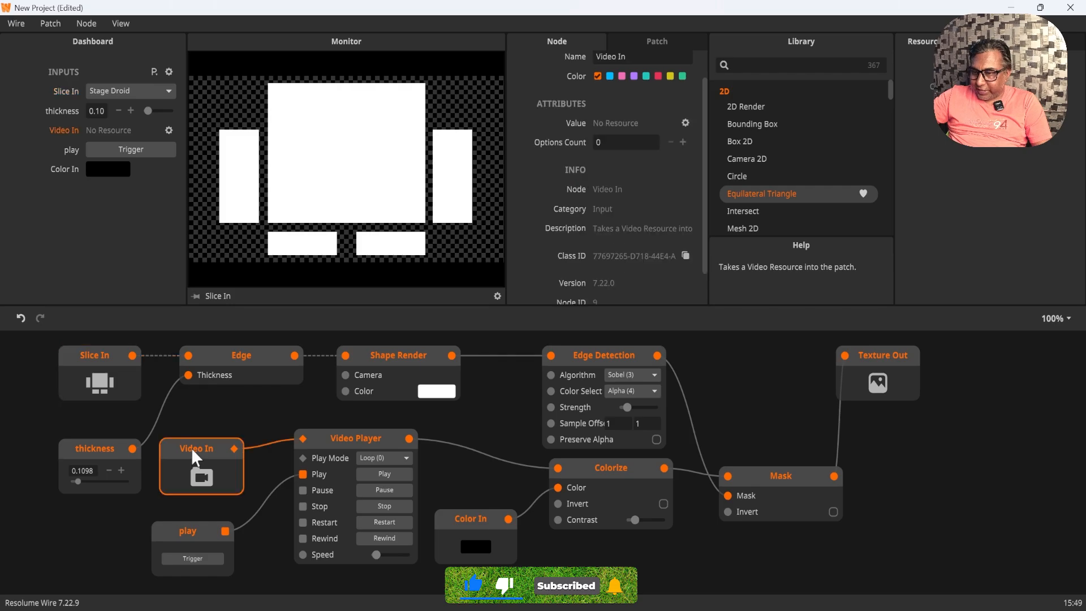
pyautogui.click(190, 539)
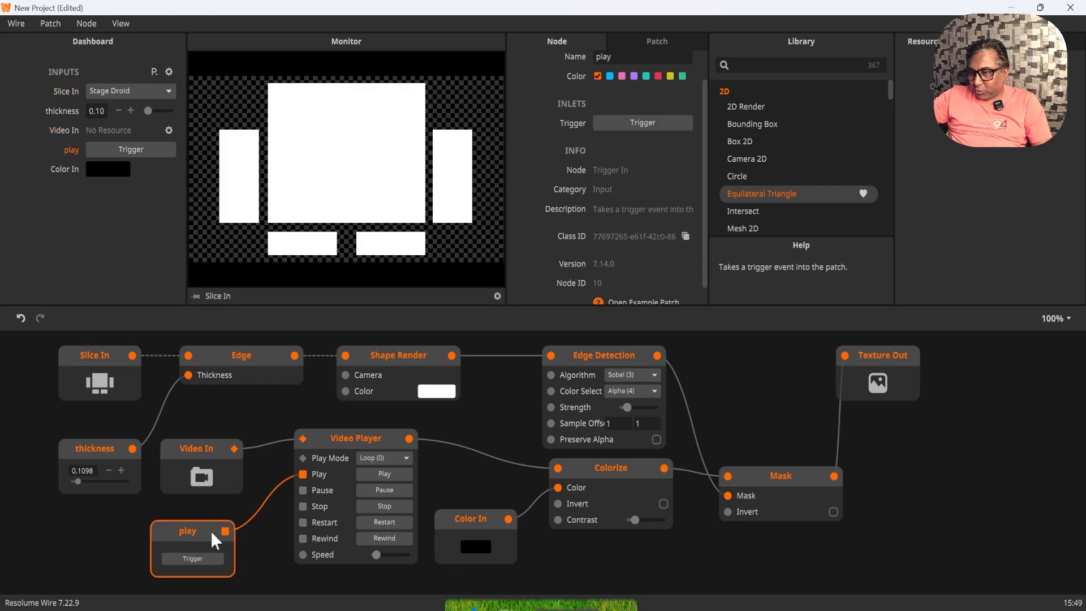
pyautogui.click(476, 519)
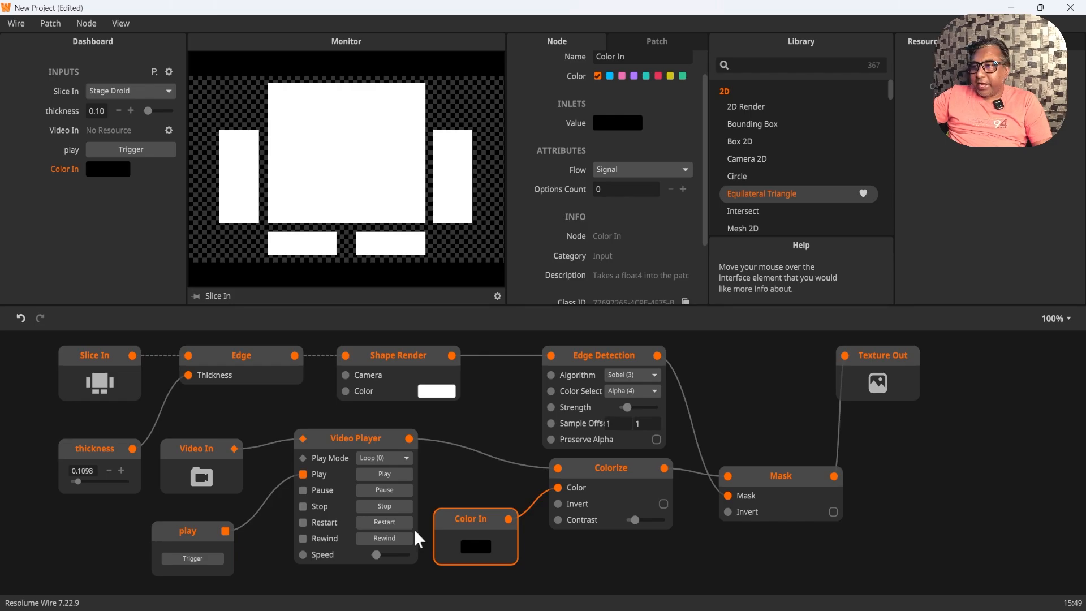
# Step: Set the patch's display name to "vfx mehra" and its category to Effect
pyautogui.click(661, 44)
pyautogui.click(619, 87)
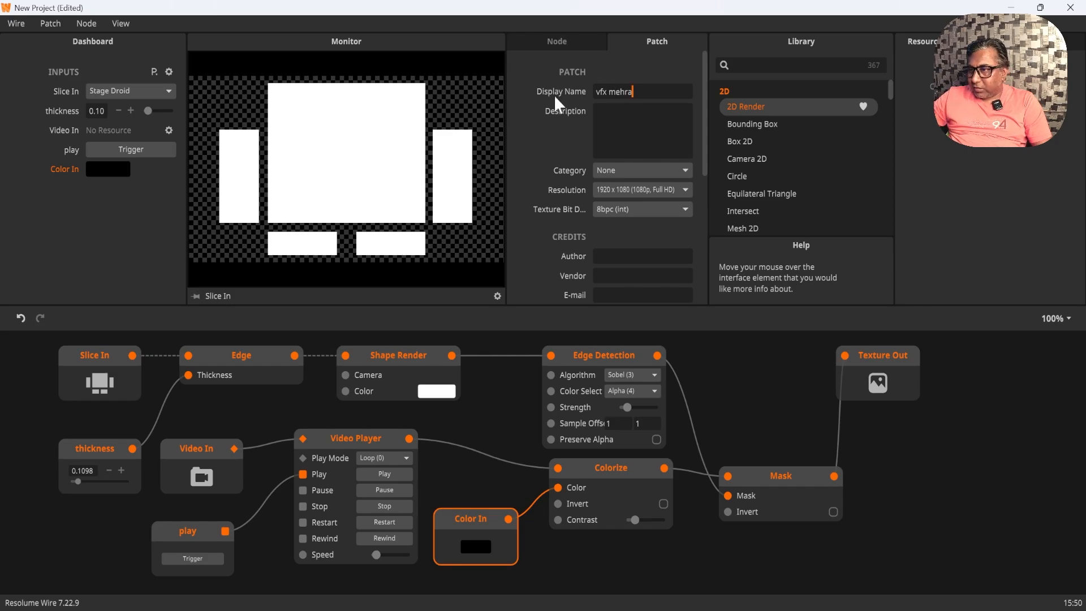
pyautogui.click(606, 173)
pyautogui.click(627, 229)
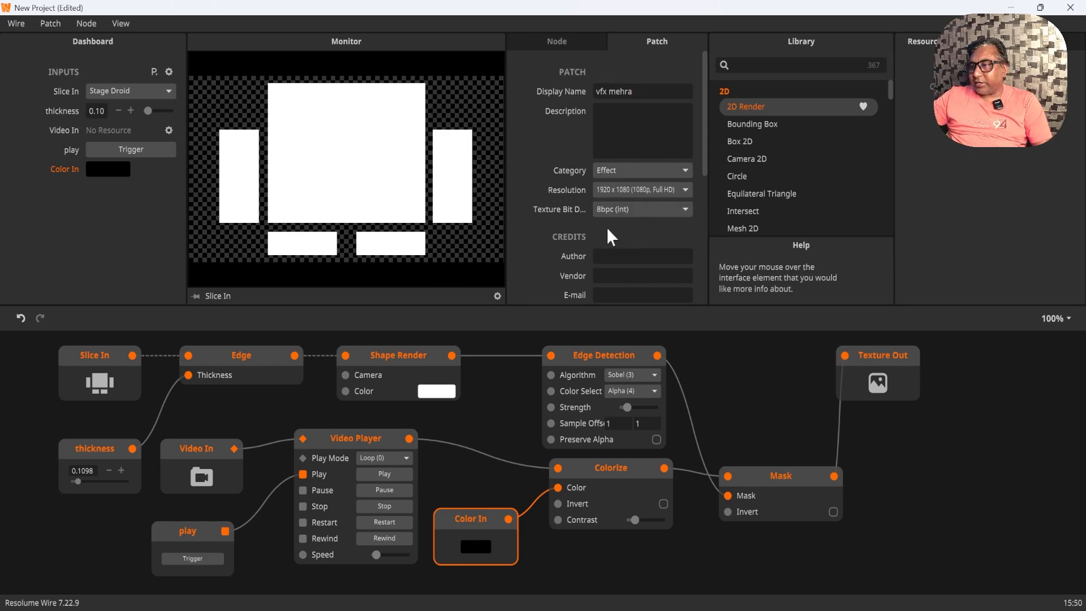
# Step: Compile the patch as vfx mehra.cwired in the Resolume Wire Patches folder and close the compile dialog
pyautogui.click(51, 26)
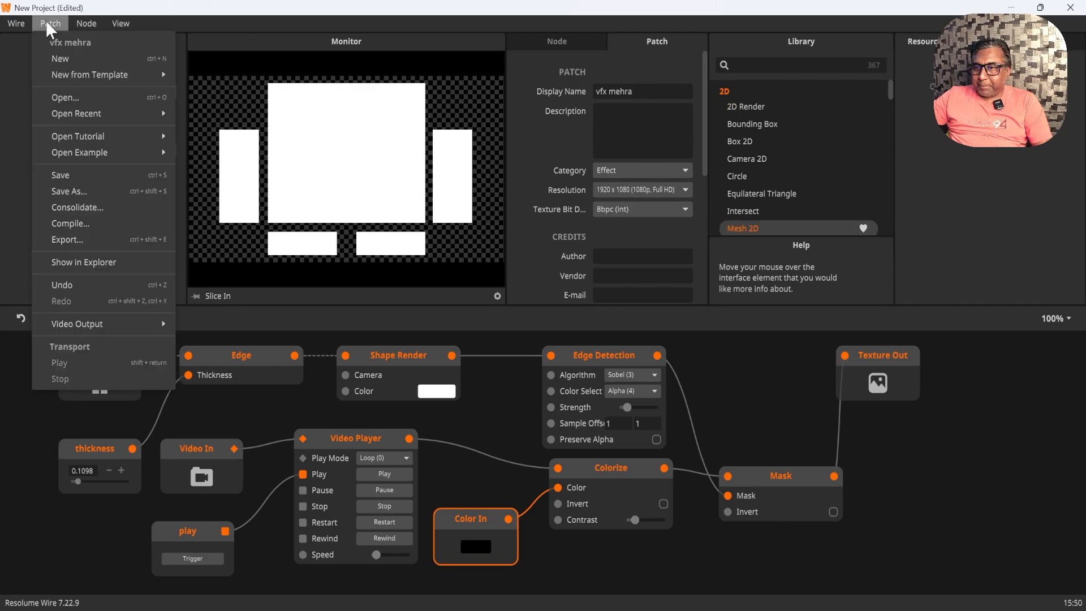
pyautogui.click(60, 224)
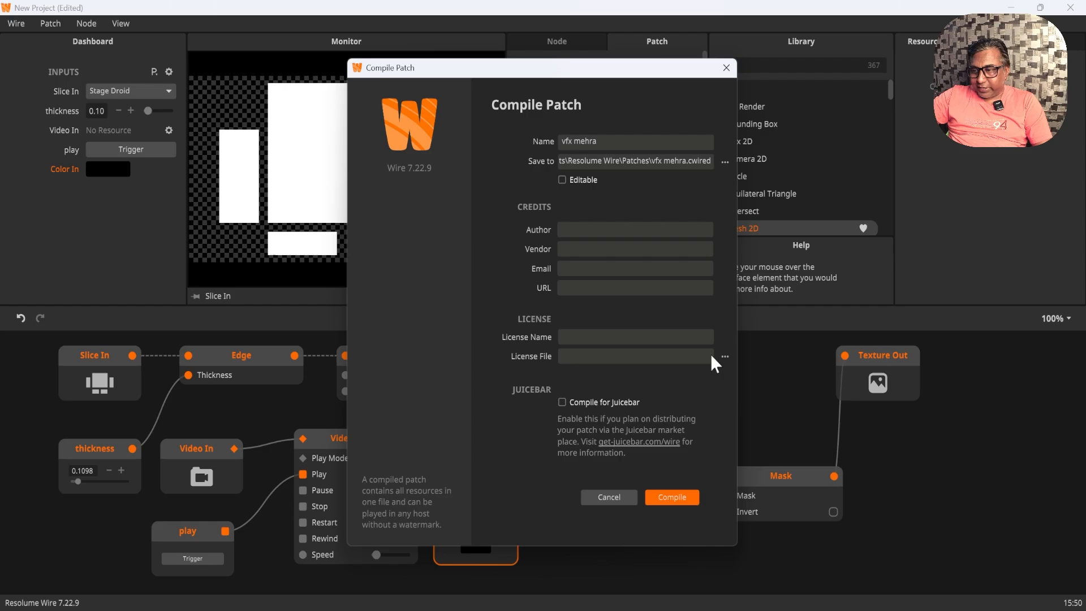
pyautogui.click(669, 496)
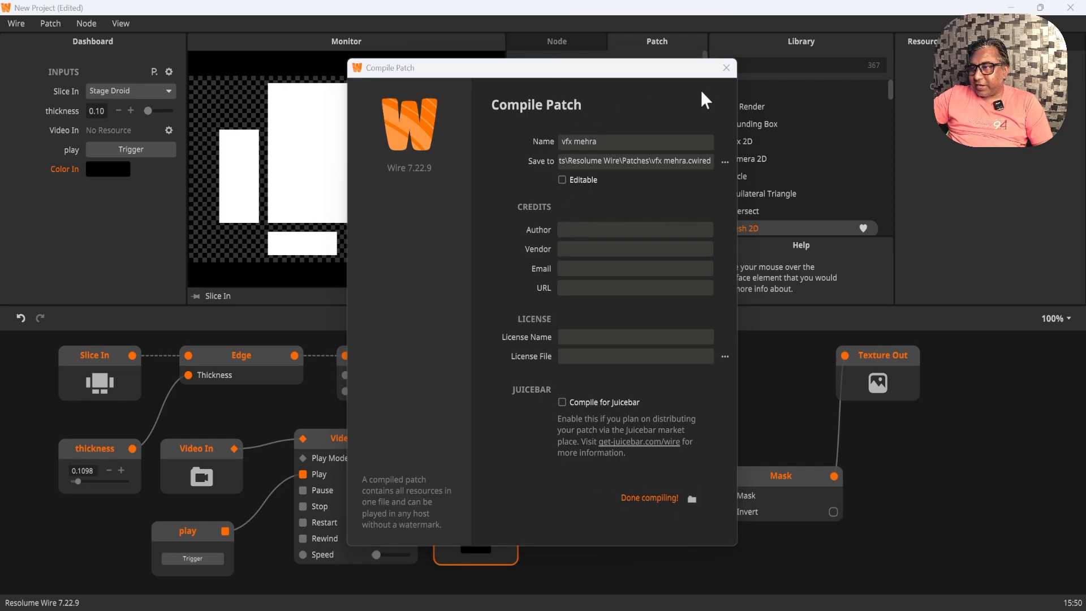
pyautogui.click(725, 68)
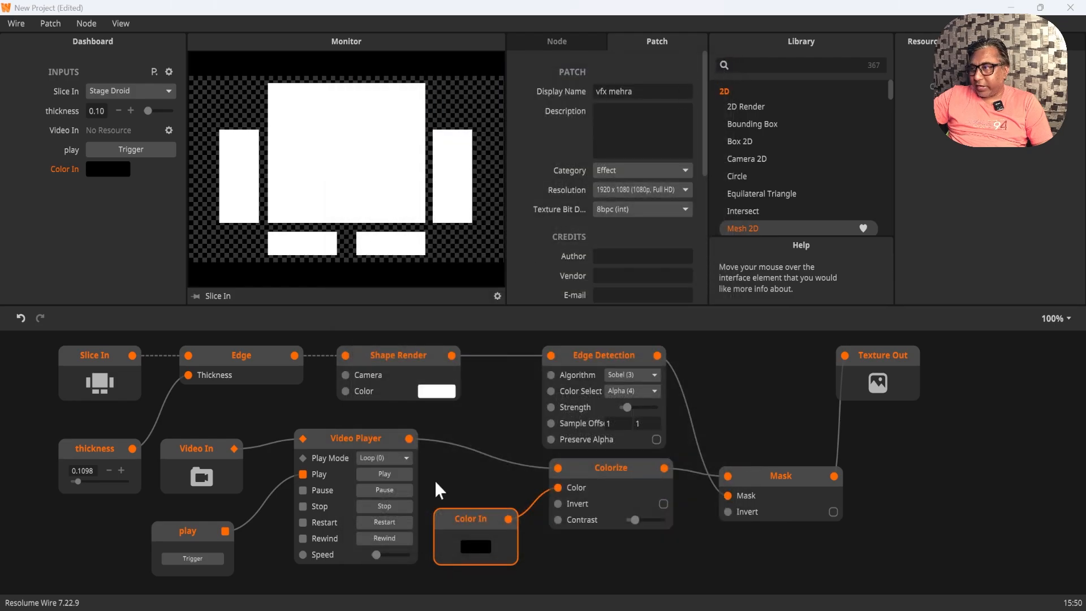
# Step: Switch to Resolume Arena and start a new Advanced Output setup in place of the current slice layout
pyautogui.click(1012, 7)
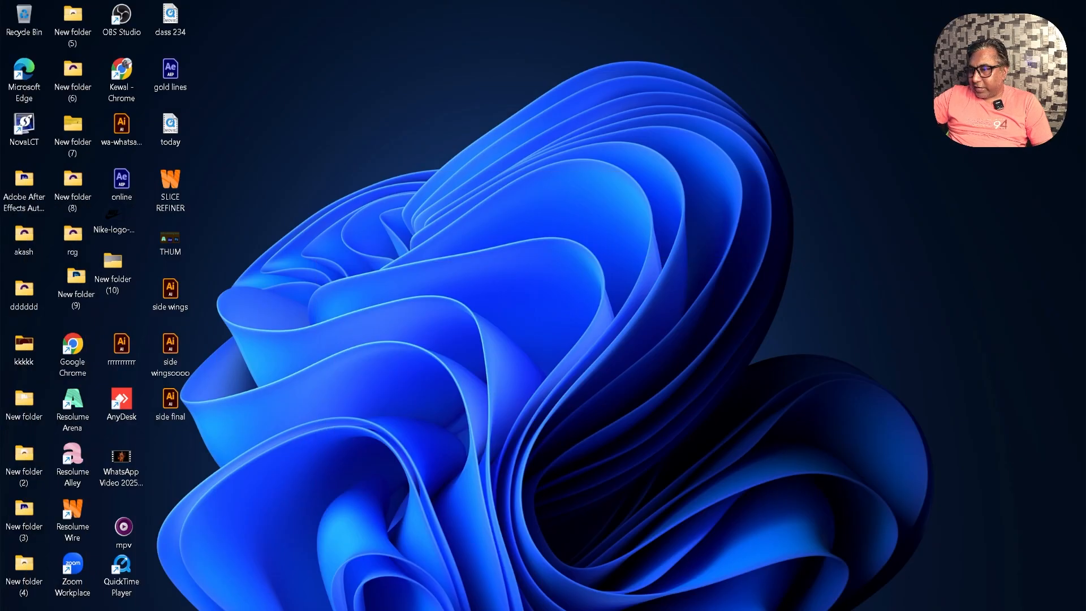
pyautogui.click(652, 608)
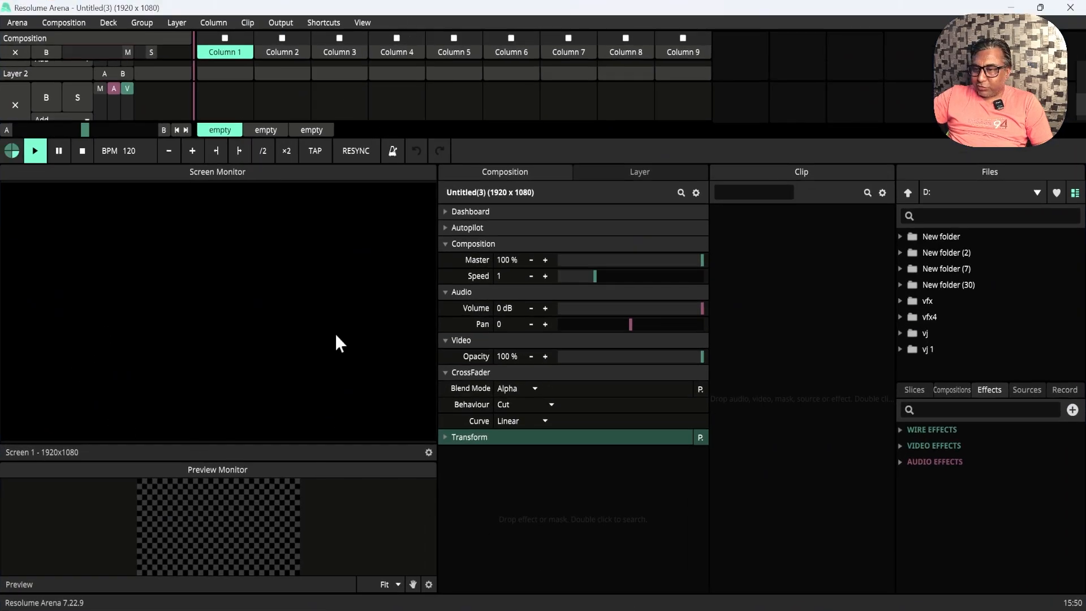
pyautogui.click(285, 22)
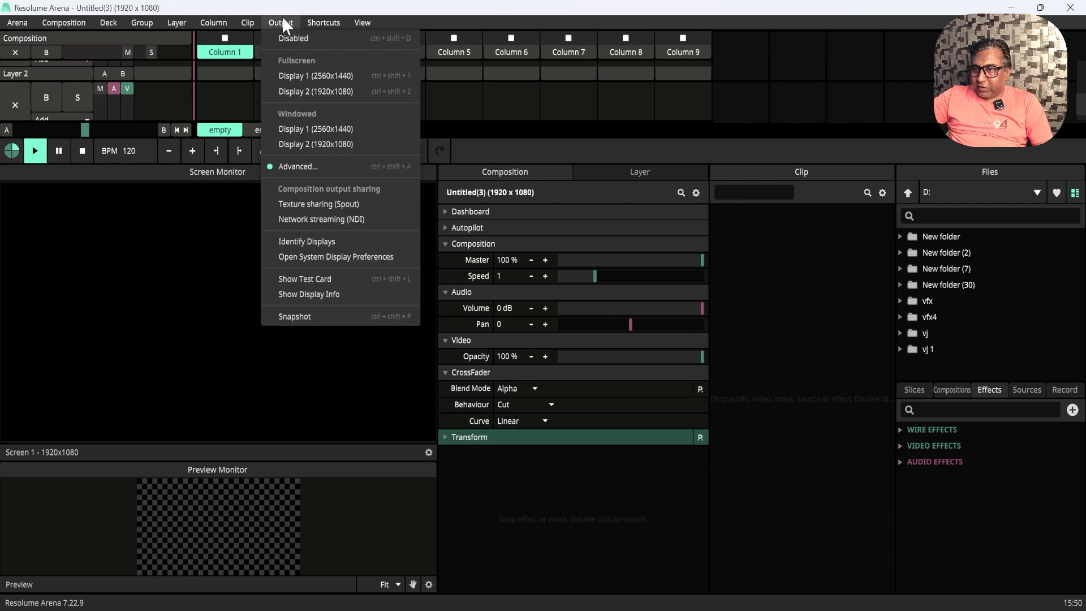
pyautogui.click(300, 165)
pyautogui.click(151, 93)
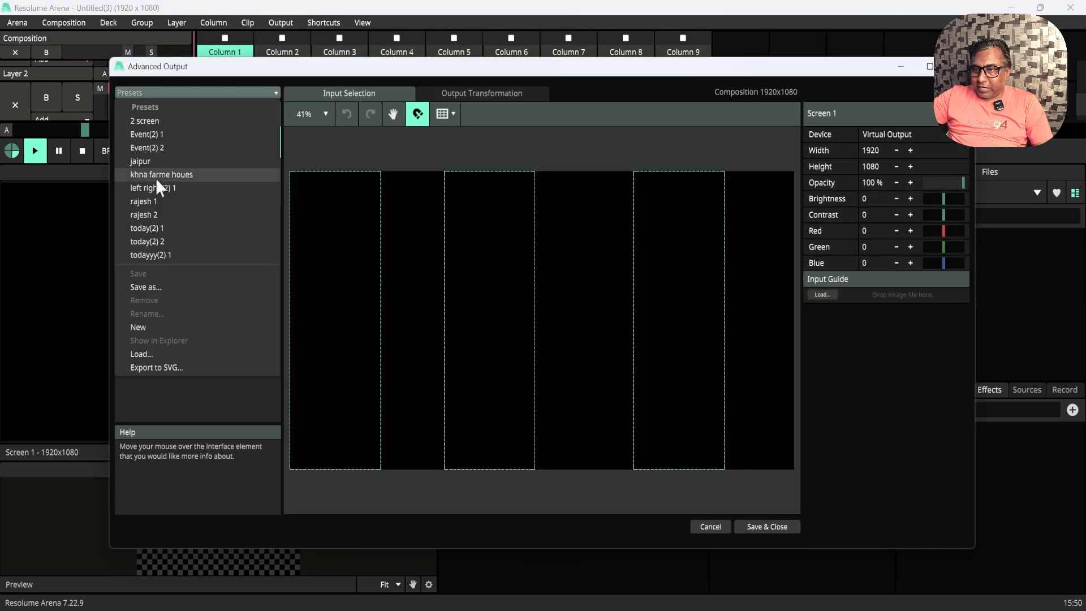
pyautogui.click(166, 327)
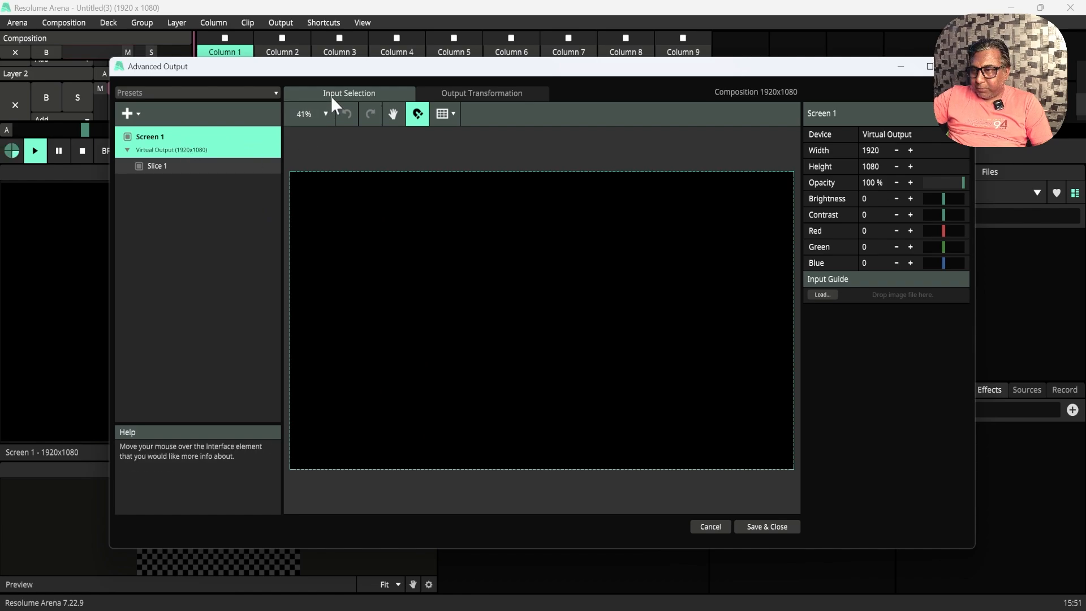
# Step: Narrow Slice 1 to 269 px wide along the composition's left edge and place a duplicate at the right edge
pyautogui.click(547, 295)
pyautogui.moveTo(793, 320); pyautogui.dragTo(360, 320)
pyautogui.rightClick(315, 333)
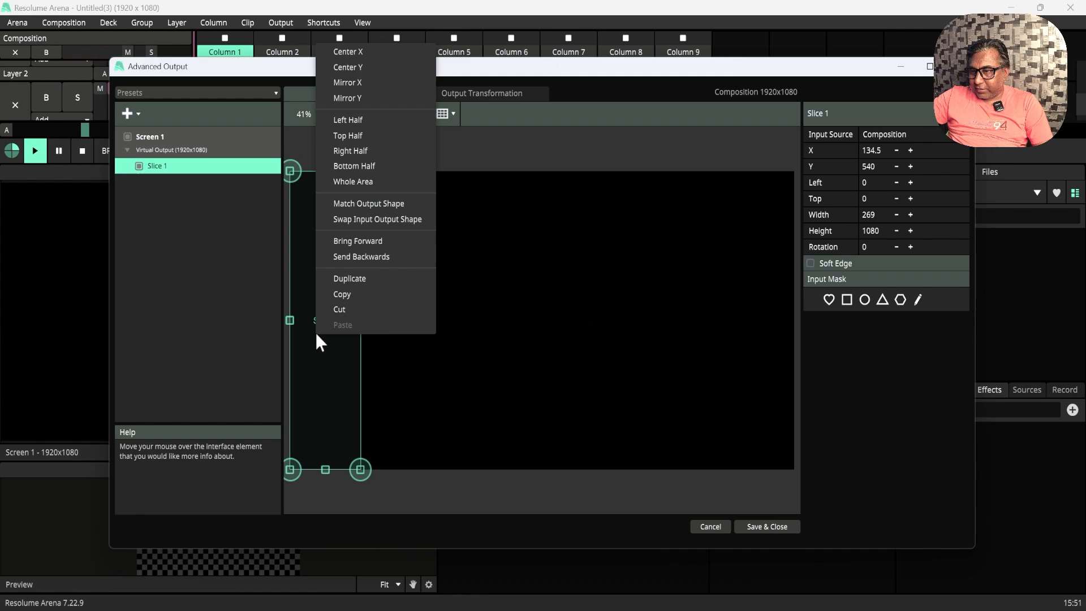
pyautogui.click(353, 278)
pyautogui.moveTo(351, 284); pyautogui.dragTo(615, 334)
# Step: Duplicate the slice twice more and space the copies between the outer slices, at X 675.5 and 1240.5
pyautogui.rightClick(754, 354)
pyautogui.click(703, 296)
pyautogui.rightClick(444, 347)
pyautogui.click(478, 294)
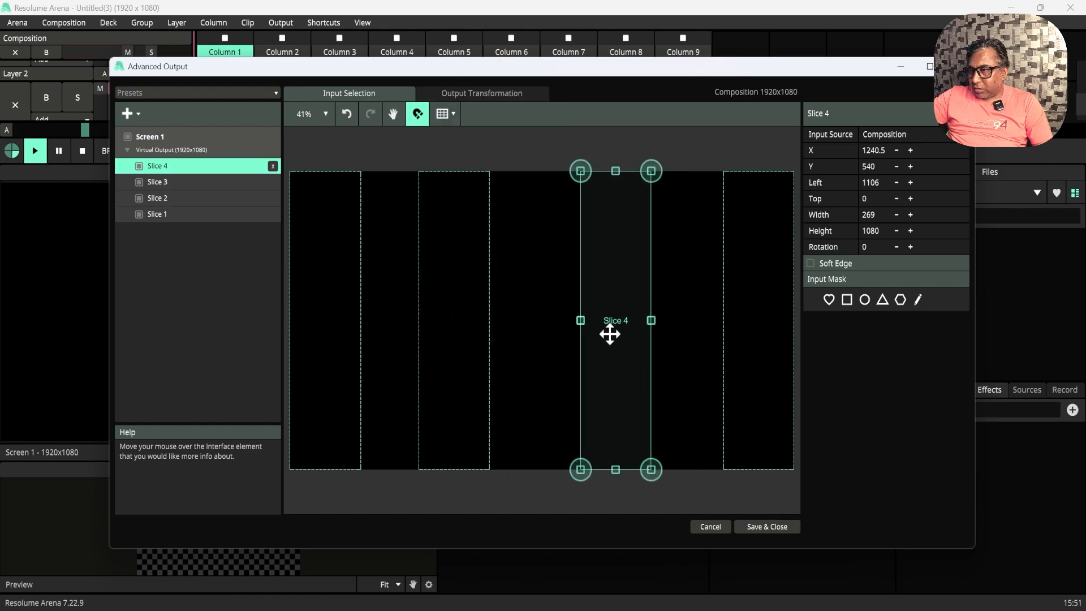
pyautogui.moveTo(467, 332); pyautogui.dragTo(480, 332)
# Step: Match the output shape of all four slices to their input shape, then save and close Advanced Output
pyautogui.click(173, 215)
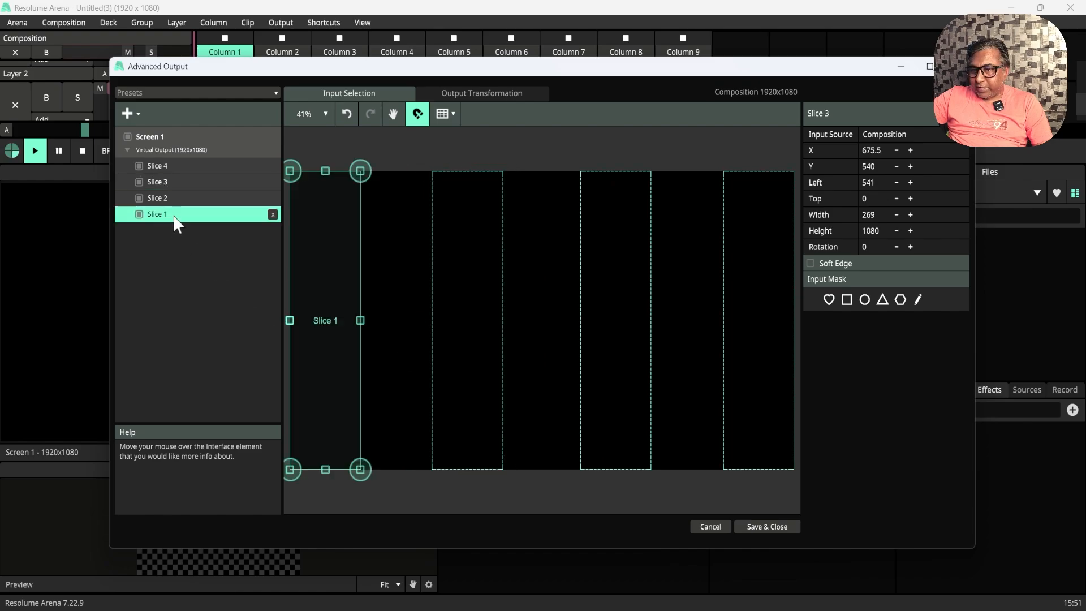
pyautogui.keyDown('shift'); pyautogui.click(164, 165); pyautogui.keyUp('shift')
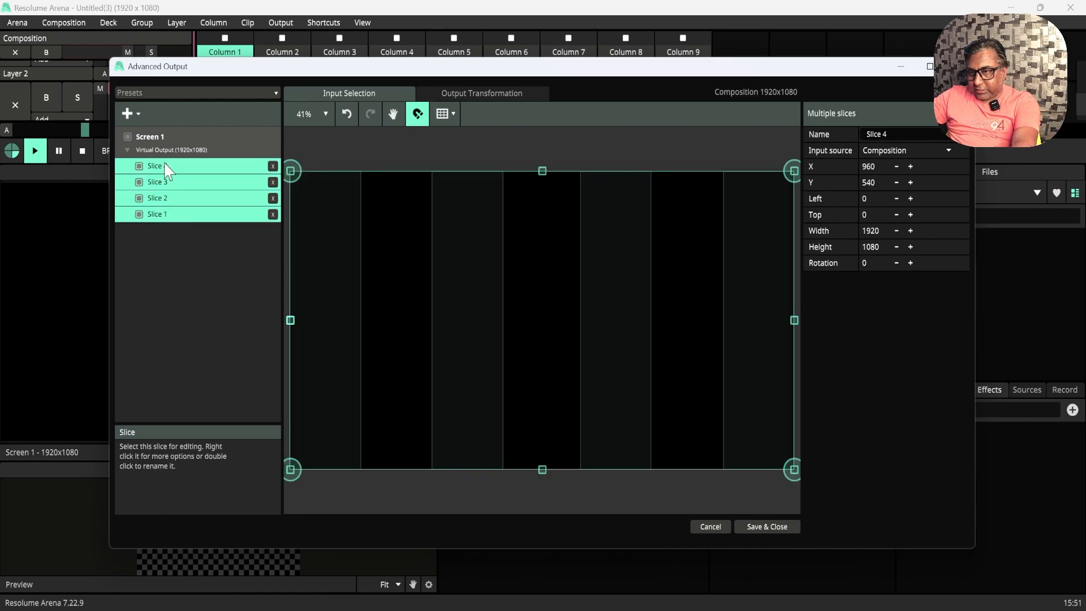
pyautogui.click(476, 94)
pyautogui.rightClick(507, 240)
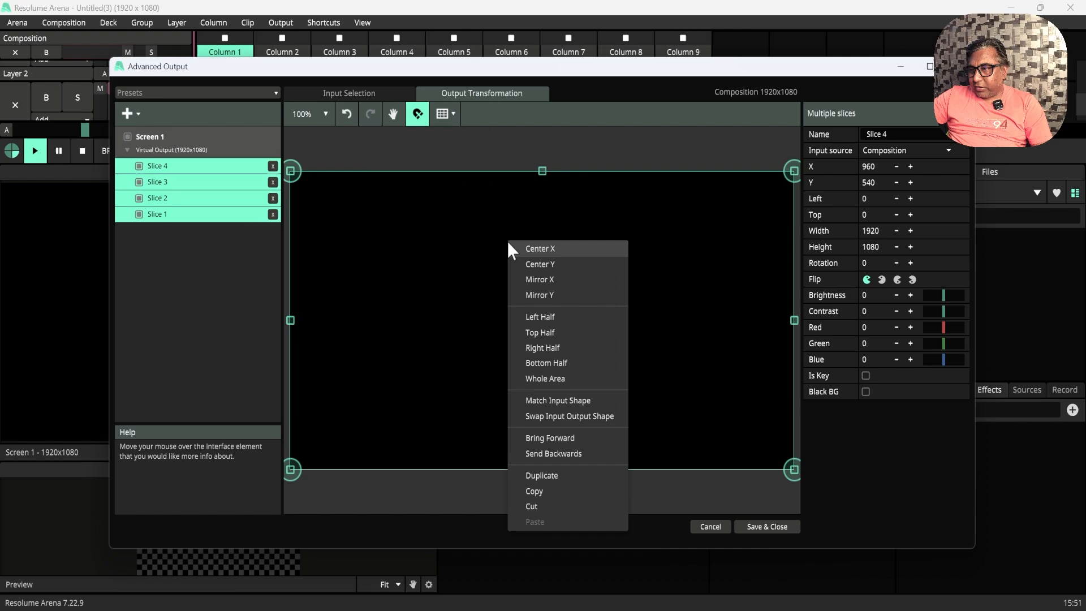
pyautogui.click(558, 400)
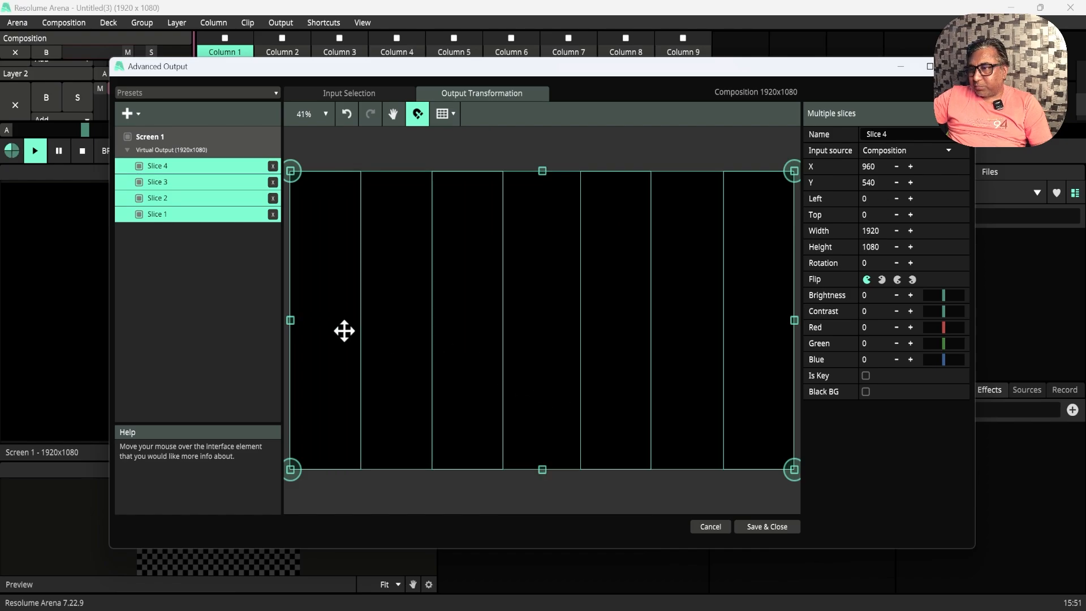
pyautogui.click(762, 526)
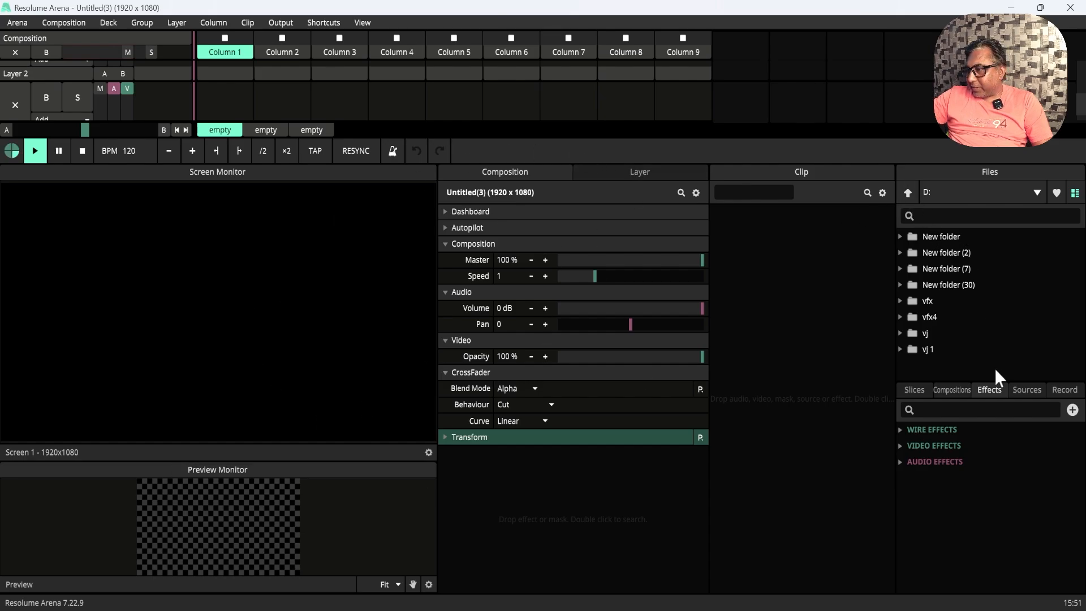
# Step: Add the vfx mehra Wire effect to the composition
pyautogui.click(901, 444)
pyautogui.scroll(-1, 1080, 459)
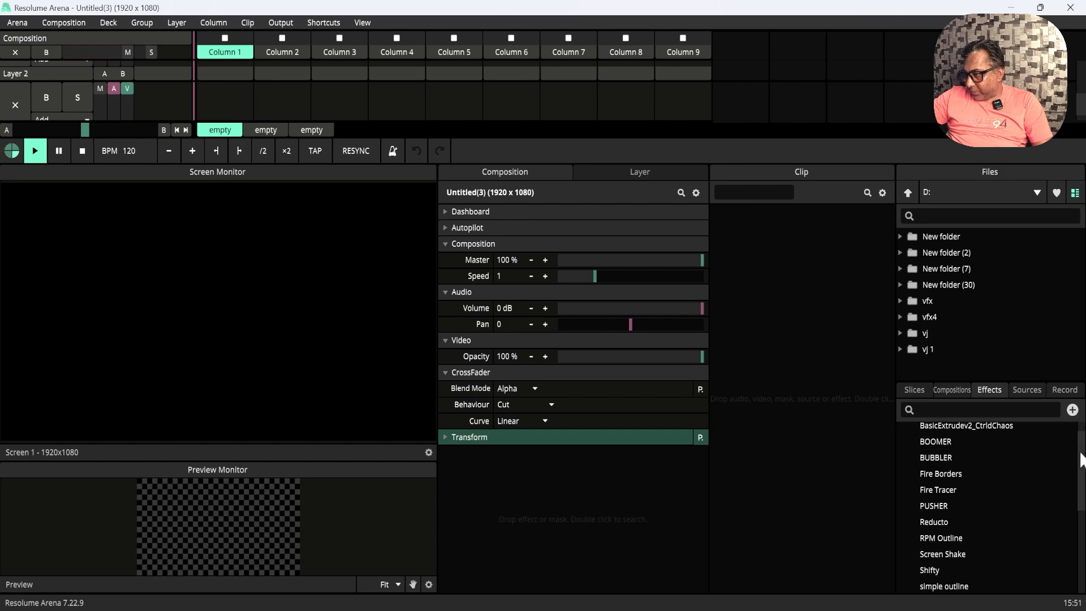
pyautogui.moveTo(1081, 459); pyautogui.dragTo(1080, 543)
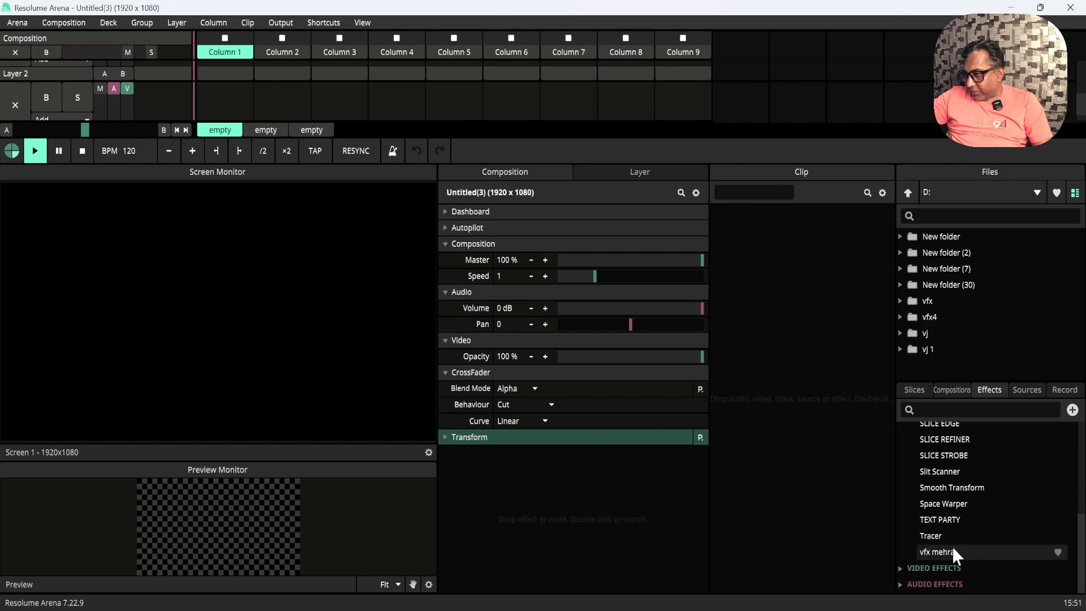
pyautogui.moveTo(940, 550); pyautogui.dragTo(483, 459)
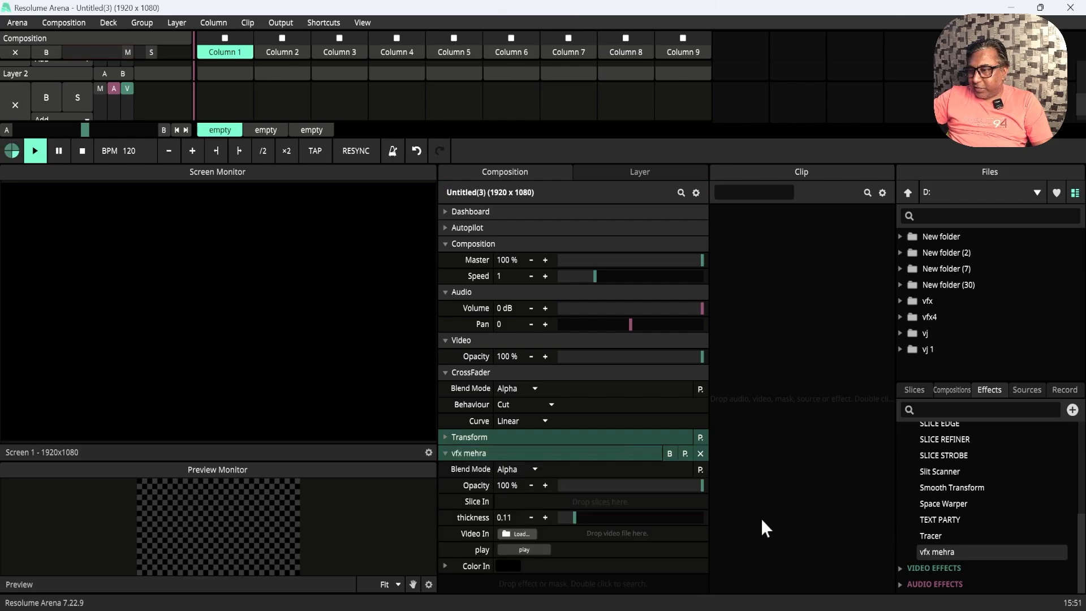
# Step: Collapse the composition's CrossFader, Video, Audio and Composition sections
pyautogui.click(445, 372)
pyautogui.click(445, 339)
pyautogui.click(445, 291)
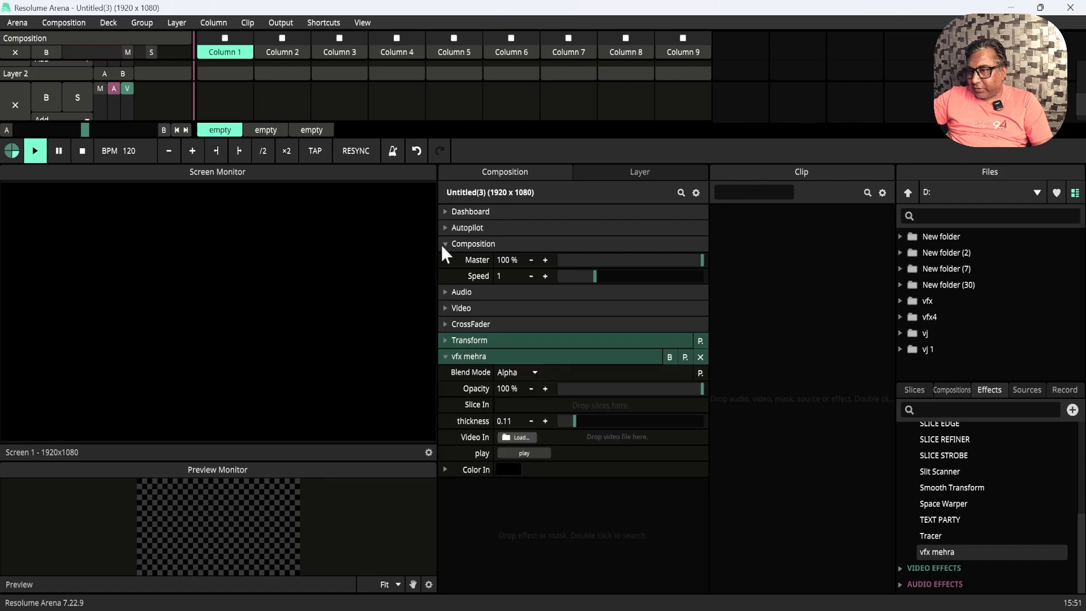
pyautogui.click(445, 244)
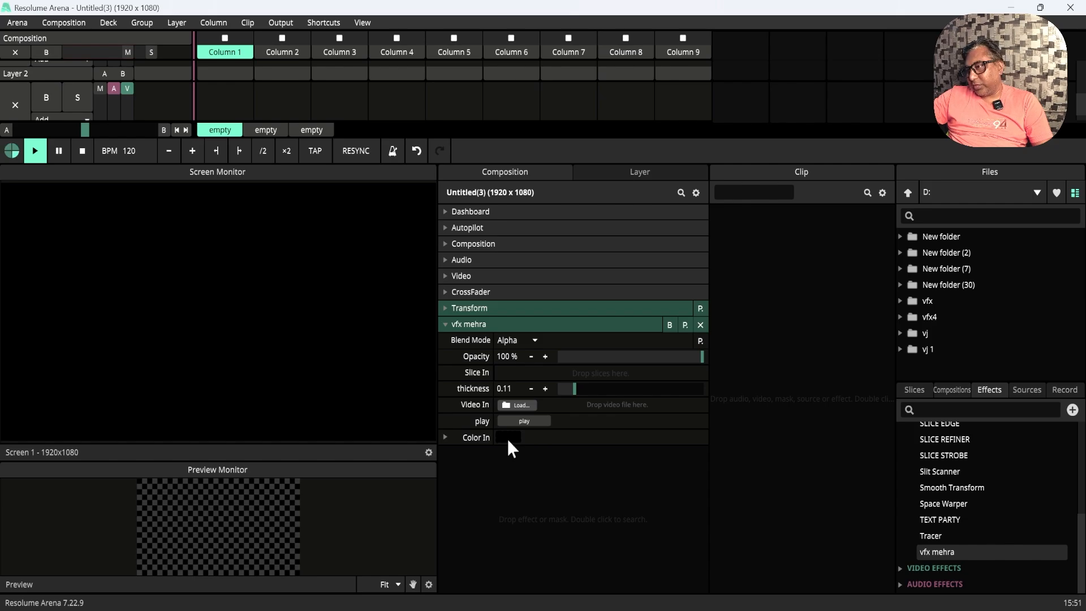
# Step: Assign all slices of Screen 1 to the vfx mehra effect's Slice In input
pyautogui.click(915, 389)
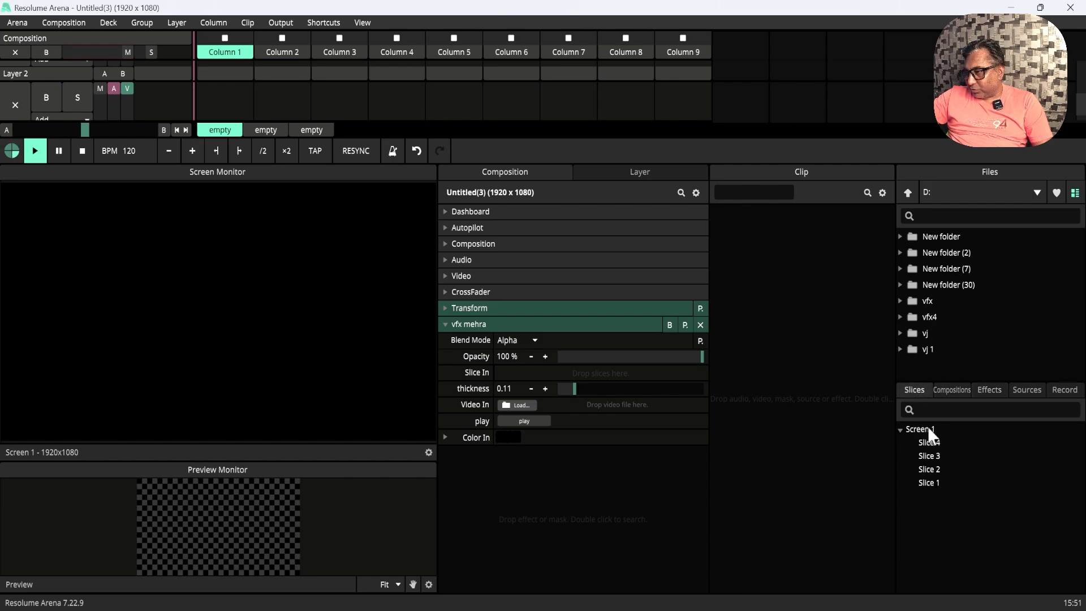
pyautogui.moveTo(923, 431); pyautogui.dragTo(594, 371)
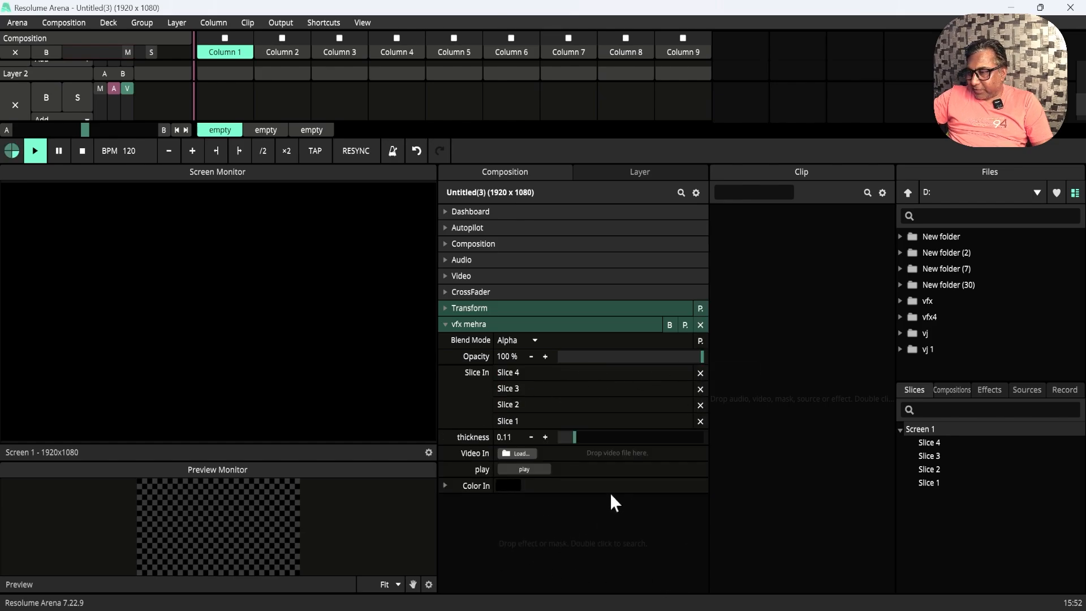
# Step: Load 60's Pop Retro Pattern 8.mov from the vfx4 folder into the vfx mehra effect's Video In
pyautogui.click(537, 470)
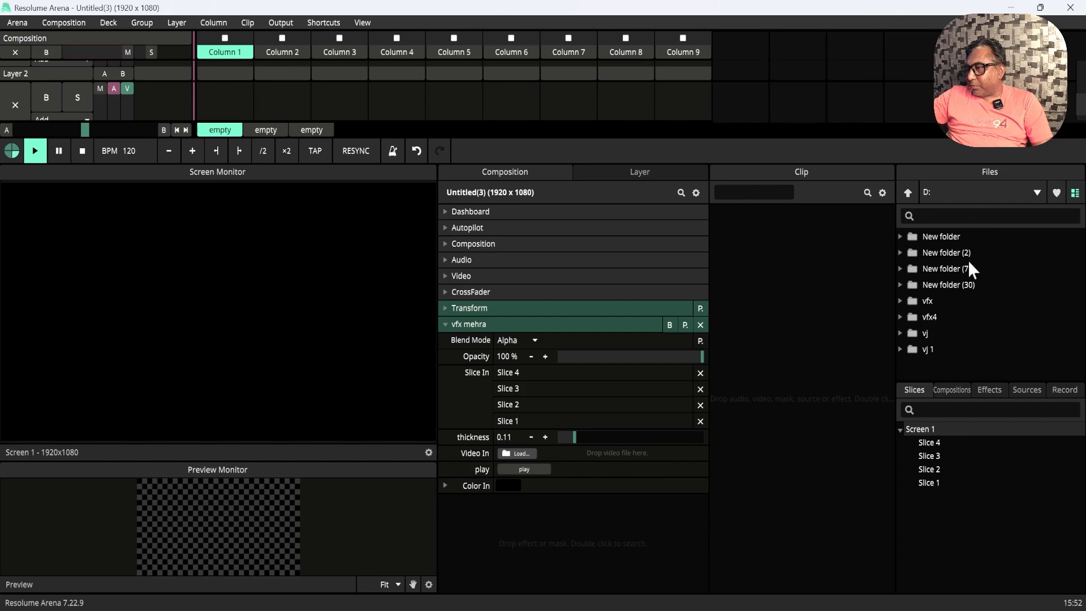
pyautogui.click(899, 316)
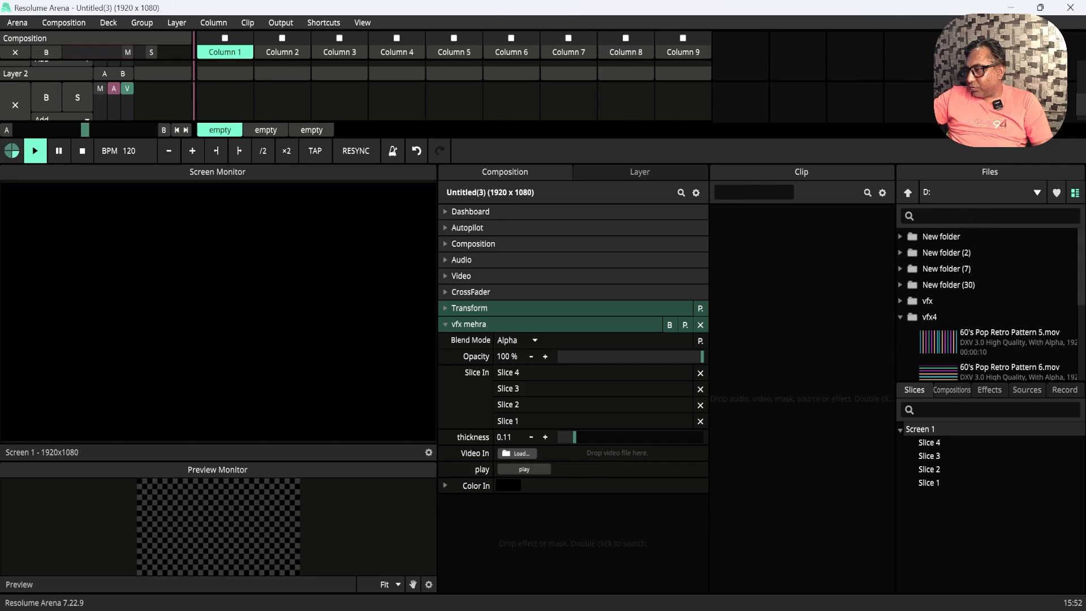
pyautogui.scroll(-3, 1082, 303)
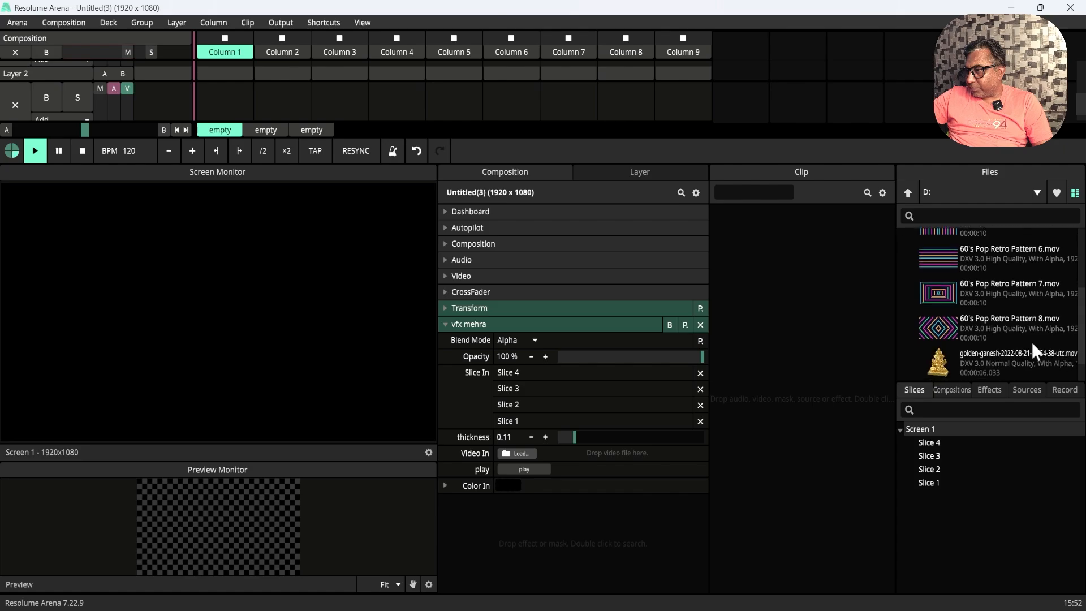
pyautogui.moveTo(1030, 341); pyautogui.dragTo(625, 452)
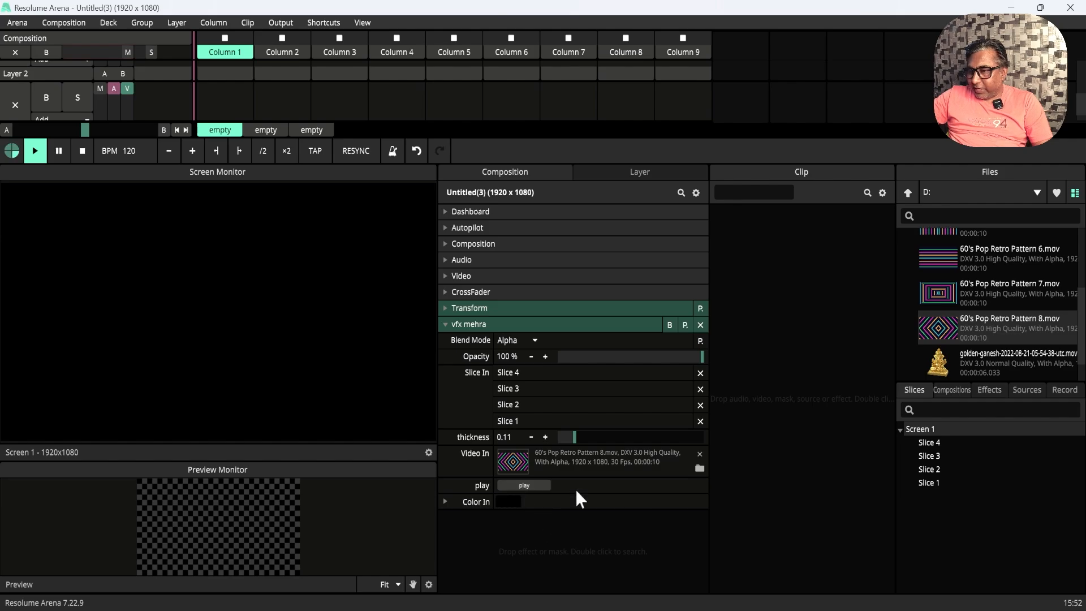
# Step: Set the vfx mehra effect's Color In to cyan and its thickness to 0.05
pyautogui.click(508, 502)
pyautogui.click(514, 530)
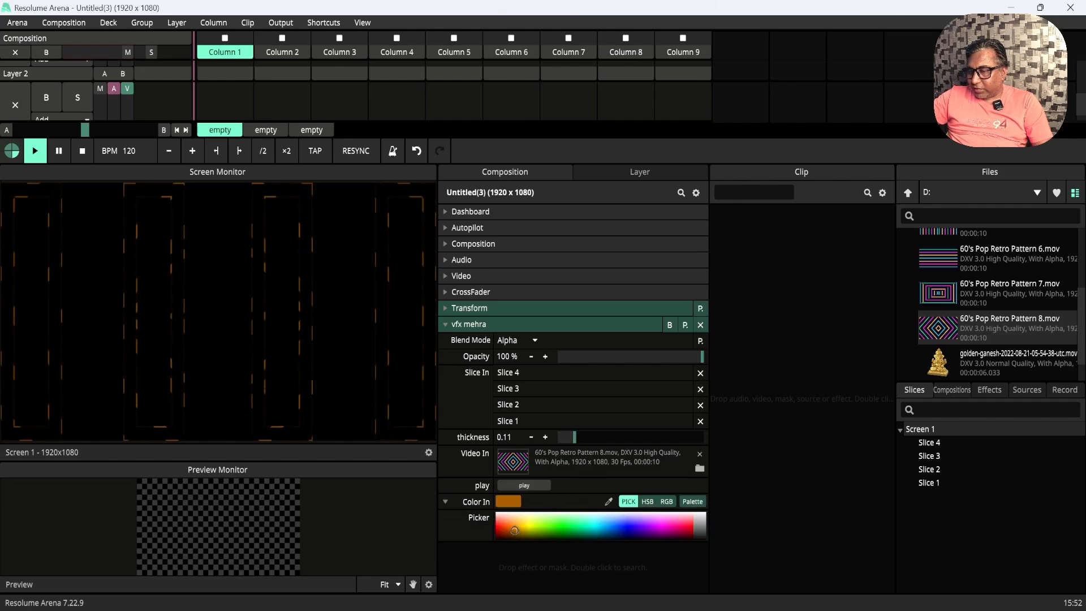
pyautogui.click(532, 524)
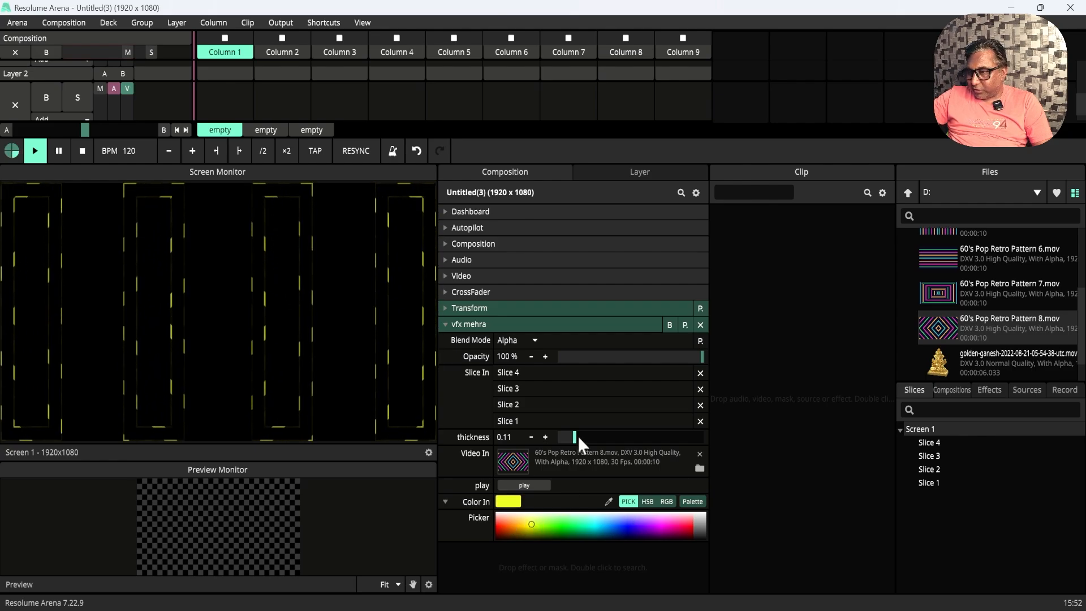
pyautogui.moveTo(578, 527)
pyautogui.mouseDown()
pyautogui.moveTo(550, 530)
pyautogui.moveTo(619, 527)
pyautogui.moveTo(574, 525)
pyautogui.moveTo(595, 523)
pyautogui.mouseUp()
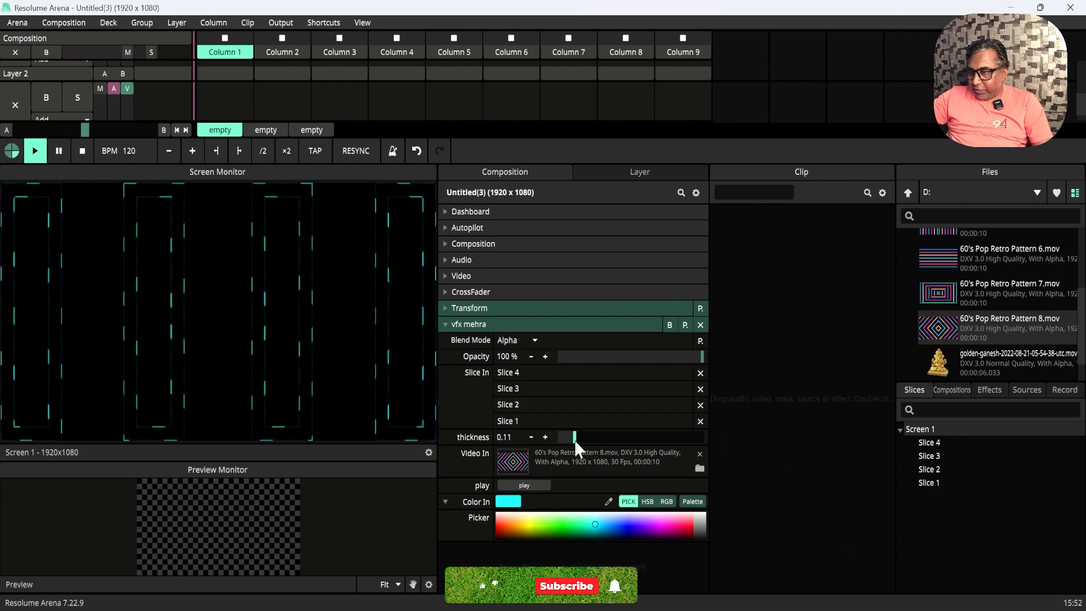
pyautogui.moveTo(575, 440); pyautogui.dragTo(565, 438)
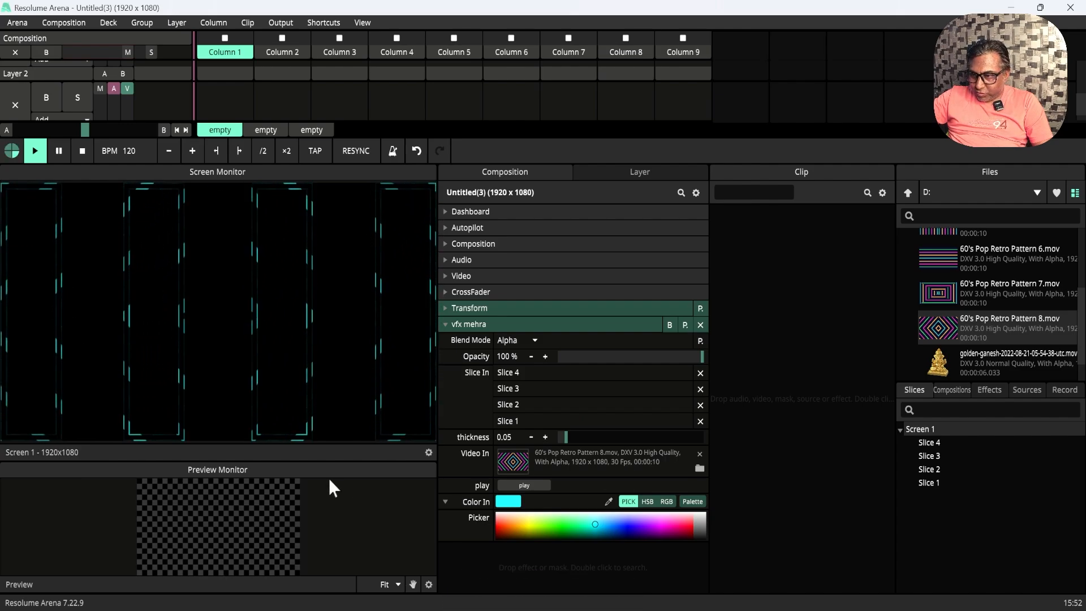
# Step: Enlarge the Screen Monitor by widening it and extending it down over the Preview Monitor's space
pyautogui.moveTo(323, 460); pyautogui.dragTo(322, 481)
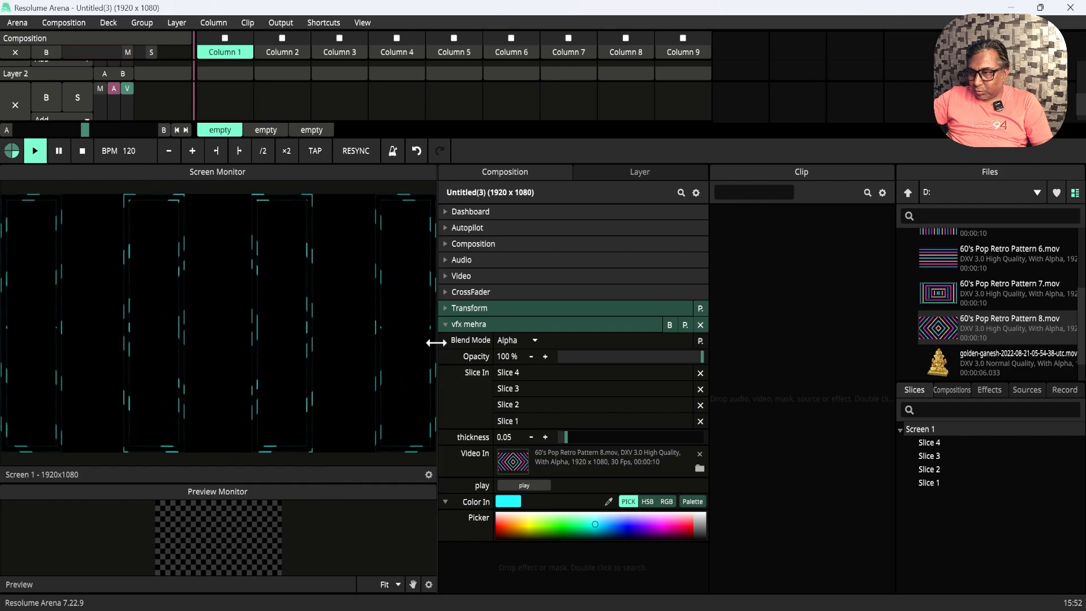
pyautogui.moveTo(437, 341); pyautogui.dragTo(509, 342)
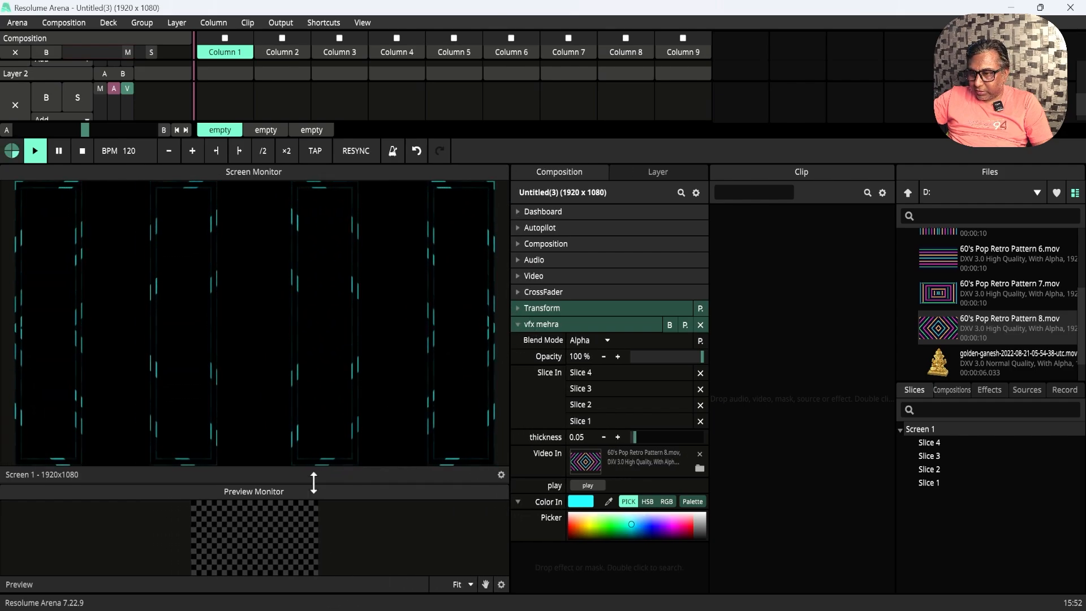
pyautogui.moveTo(313, 481); pyautogui.dragTo(313, 508)
# Step: Try a dark blue Color In with its HSB hue animated on a timeline in seconds at speed 5.06
pyautogui.click(574, 529)
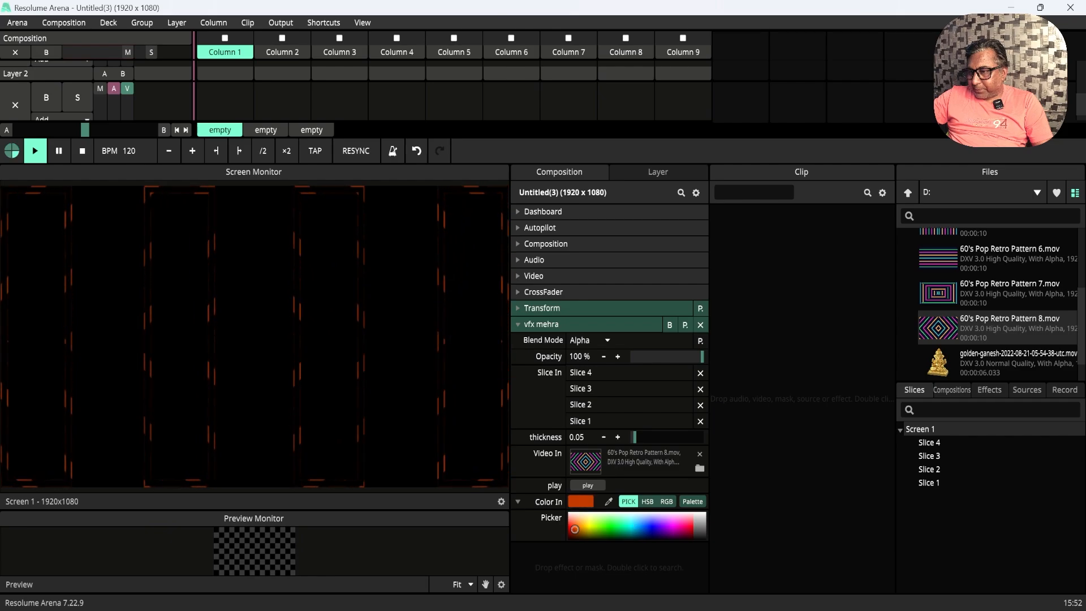
pyautogui.moveTo(575, 528)
pyautogui.mouseDown()
pyautogui.moveTo(682, 529)
pyautogui.moveTo(593, 513)
pyautogui.moveTo(654, 533)
pyautogui.mouseUp()
pyautogui.click(647, 502)
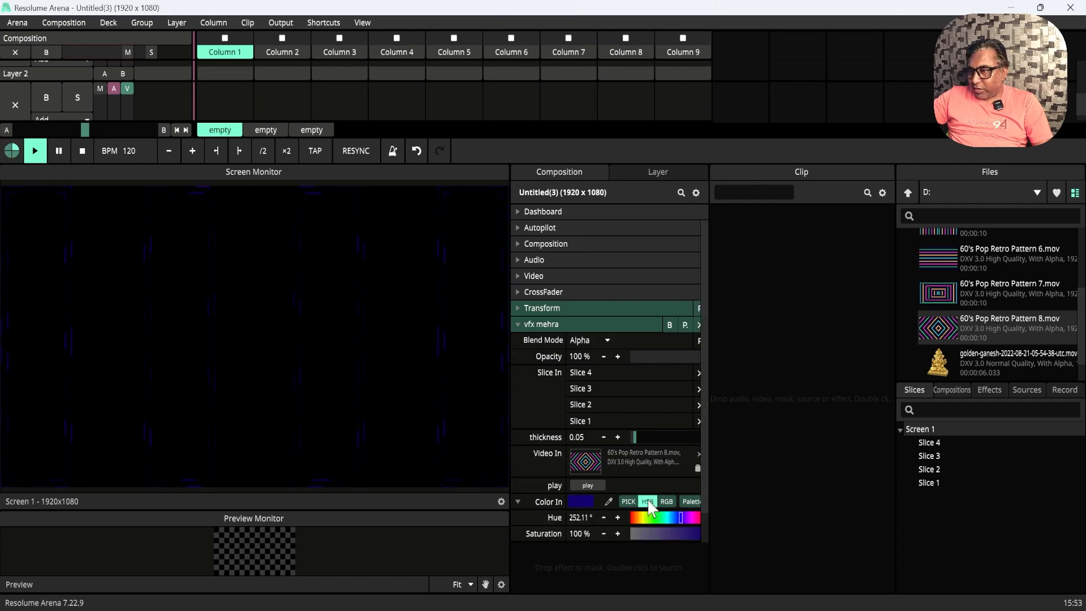
pyautogui.click(517, 515)
pyautogui.click(551, 387)
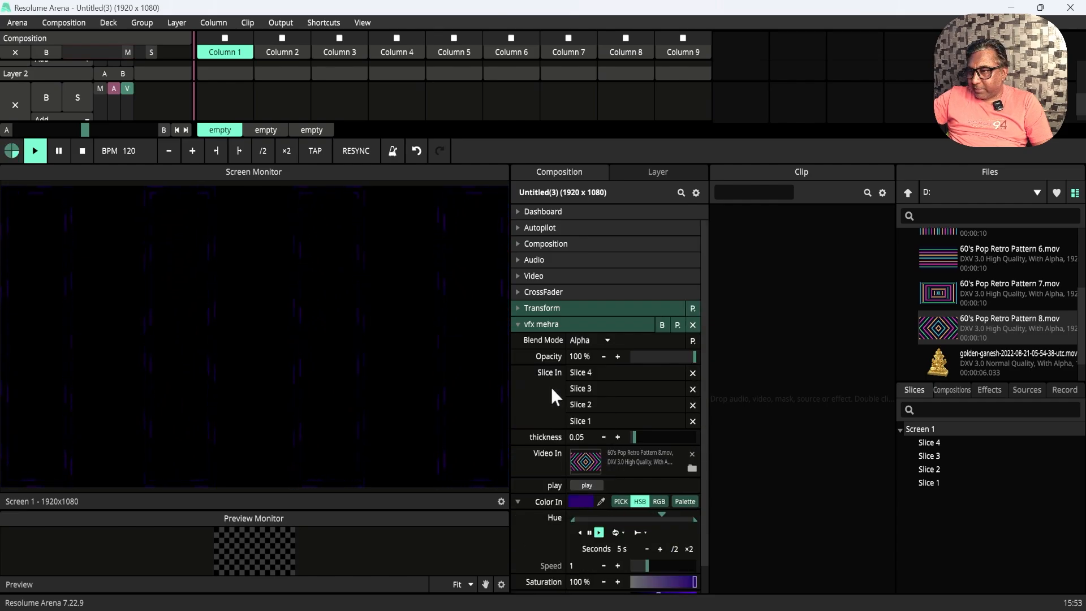
pyautogui.scroll(-1, 701, 437)
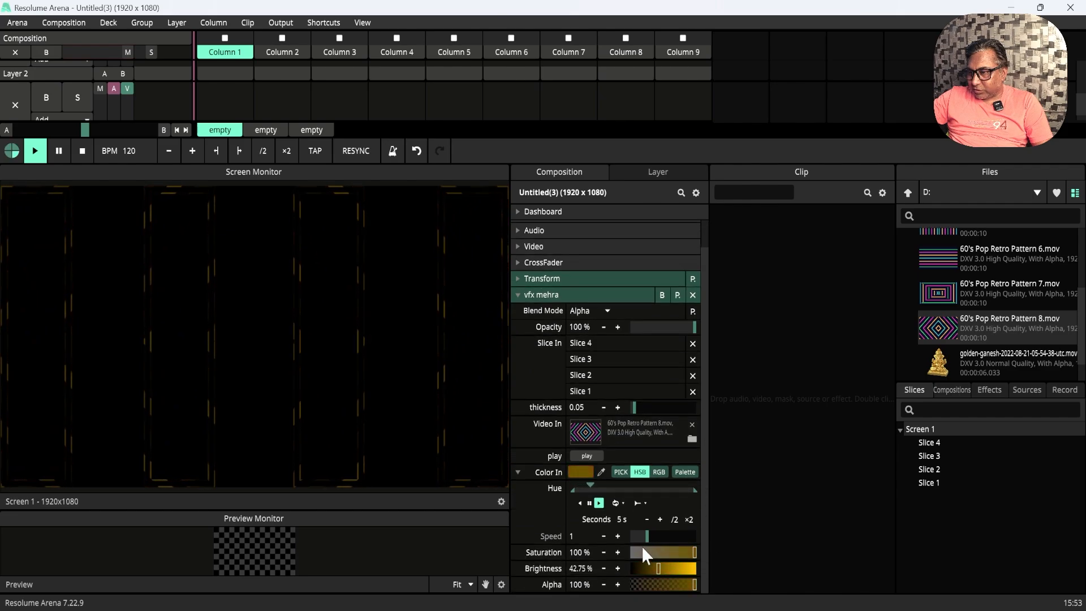
pyautogui.moveTo(646, 535); pyautogui.dragTo(673, 534)
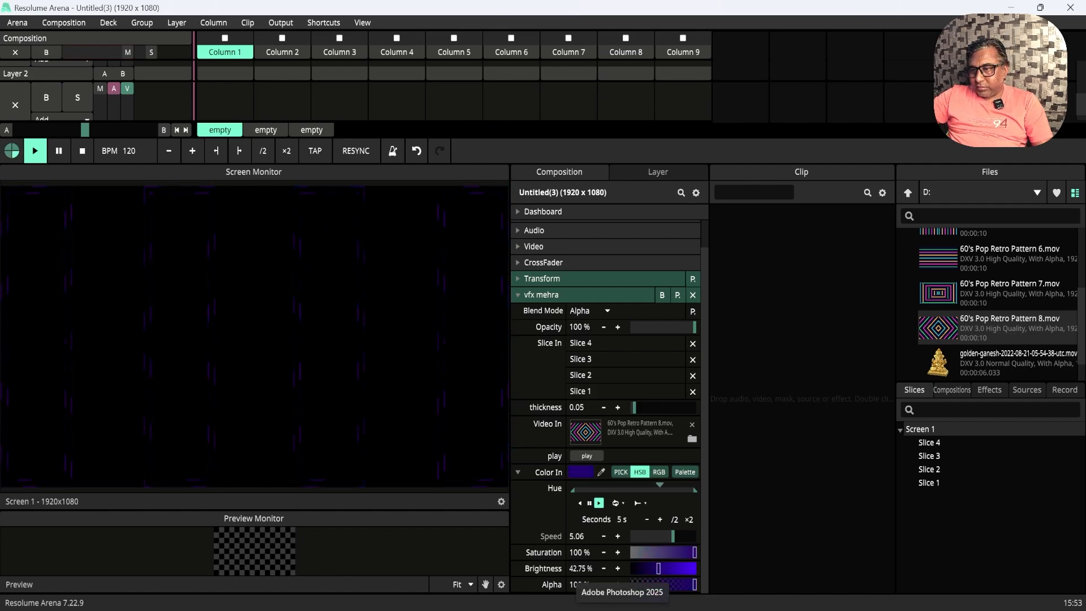
pyautogui.click(518, 473)
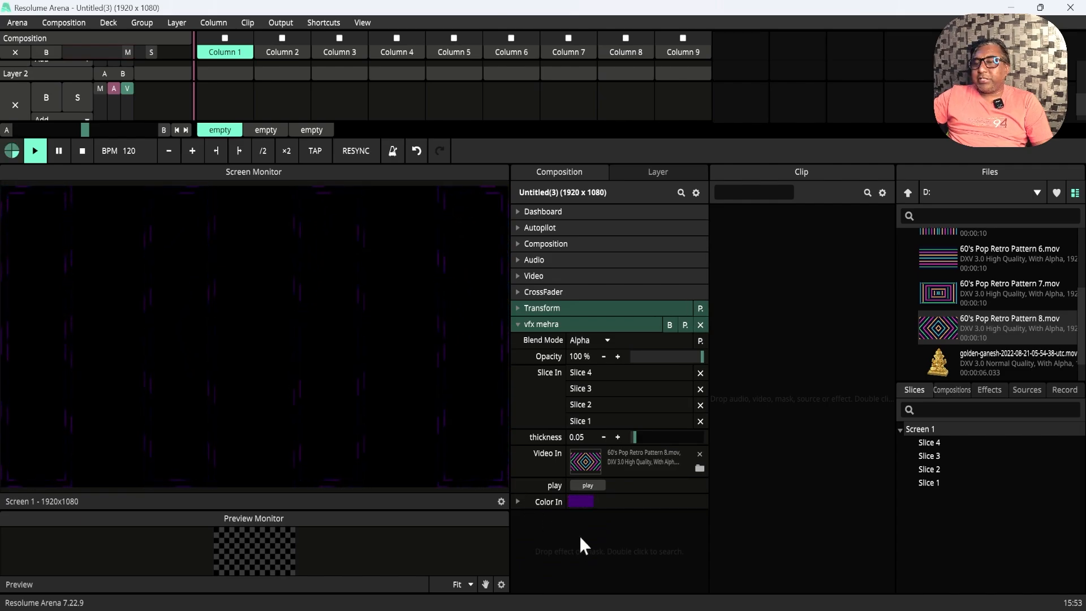
# Step: Remove the timeline animation from the Color In hue
pyautogui.click(515, 500)
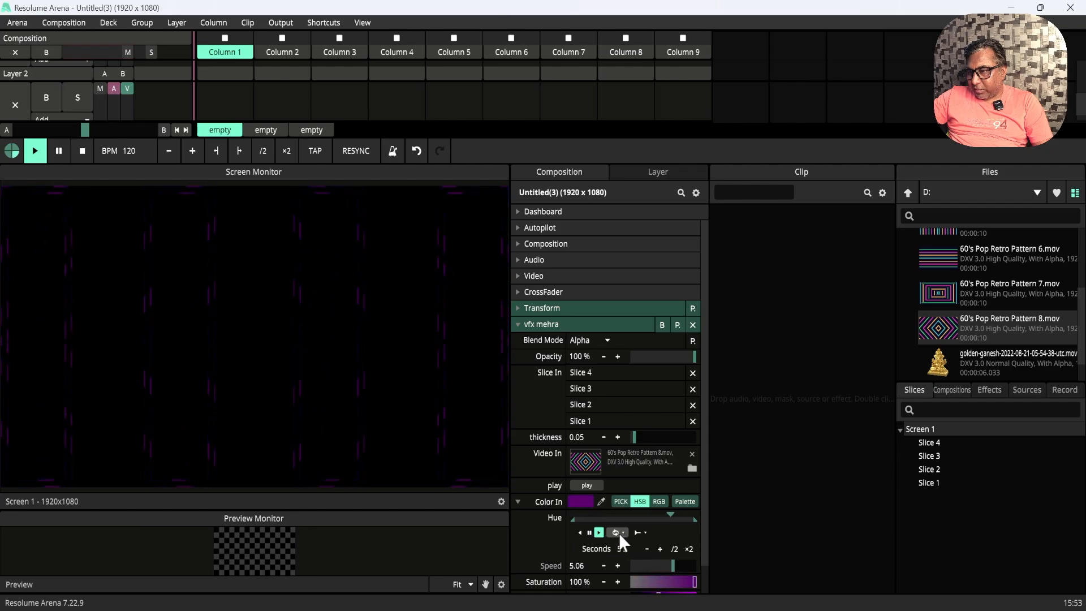
pyautogui.click(620, 500)
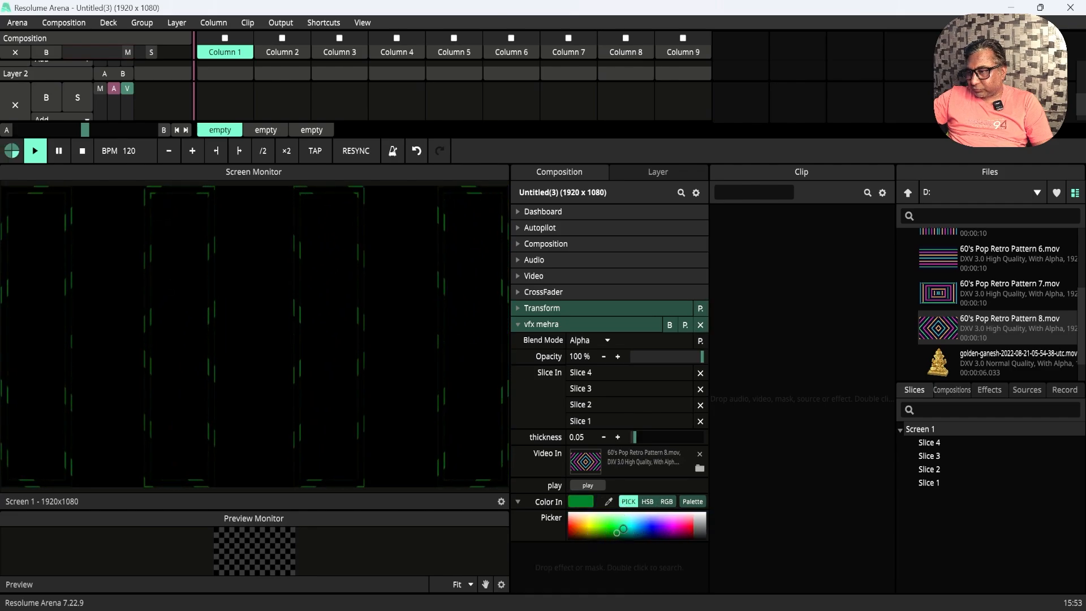
pyautogui.click(647, 501)
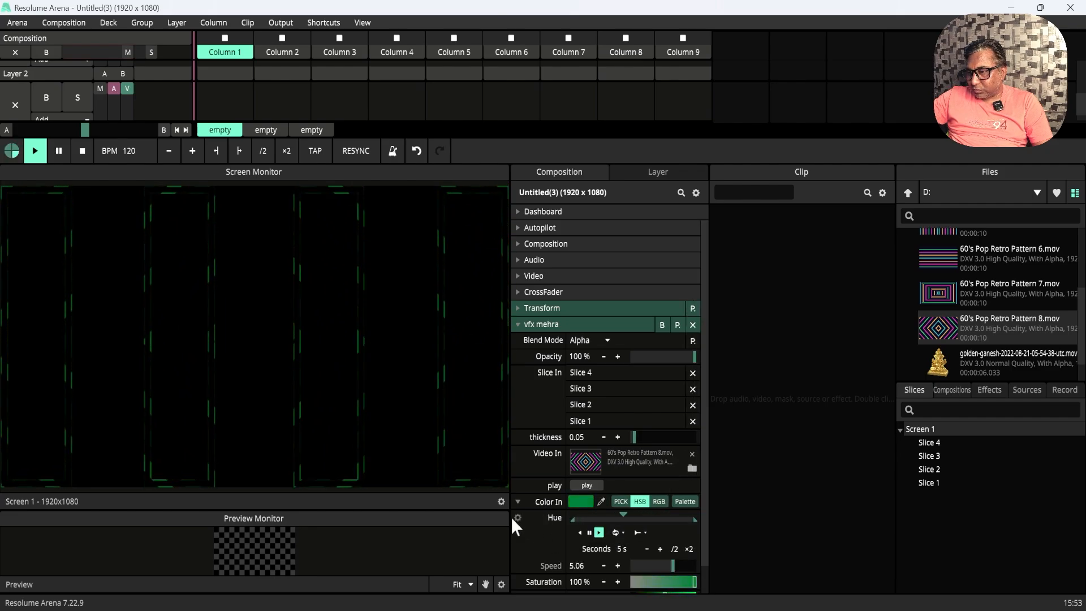
pyautogui.click(516, 516)
pyautogui.click(548, 370)
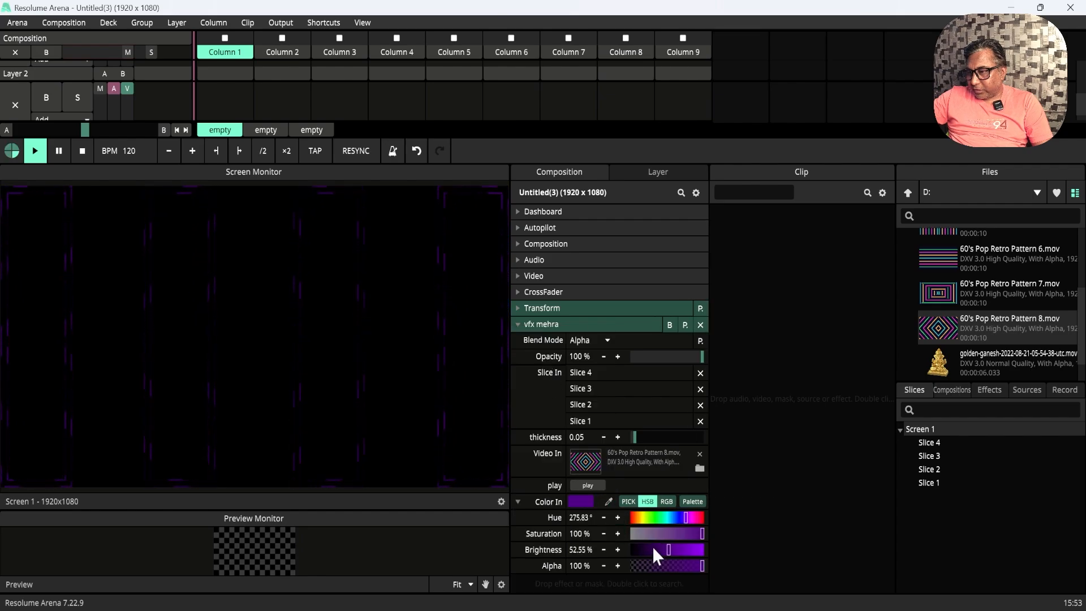
# Step: Try turquoise and magenta for the slice outlines with the color picker, ending on dark yellow with thickness at 0.05
pyautogui.click(628, 501)
pyautogui.moveTo(646, 532)
pyautogui.mouseDown()
pyautogui.moveTo(570, 522)
pyautogui.moveTo(627, 525)
pyautogui.mouseUp()
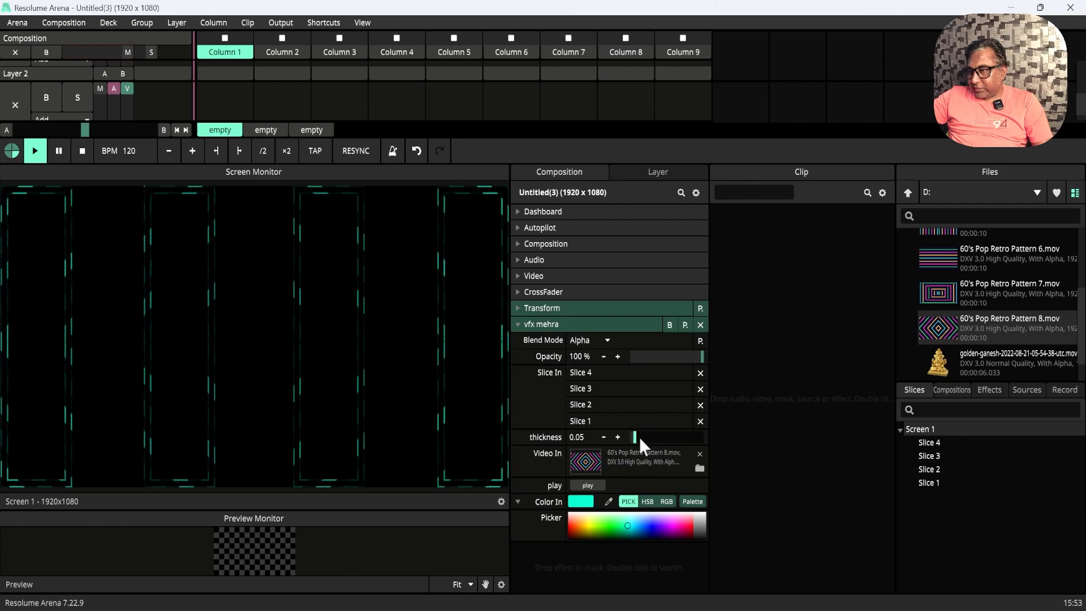
pyautogui.moveTo(639, 436); pyautogui.dragTo(635, 439)
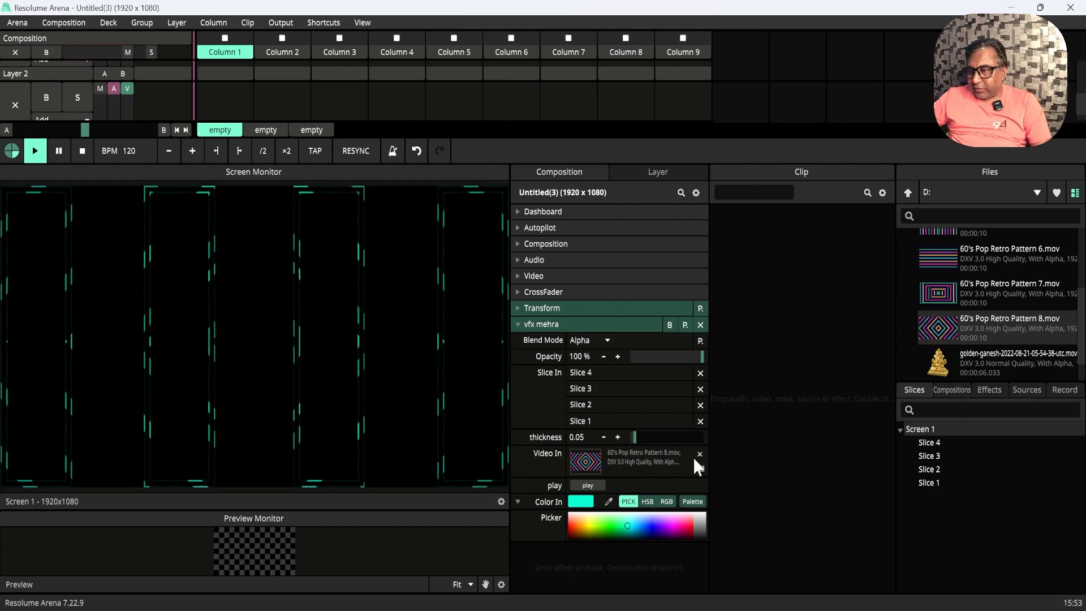
pyautogui.click(673, 532)
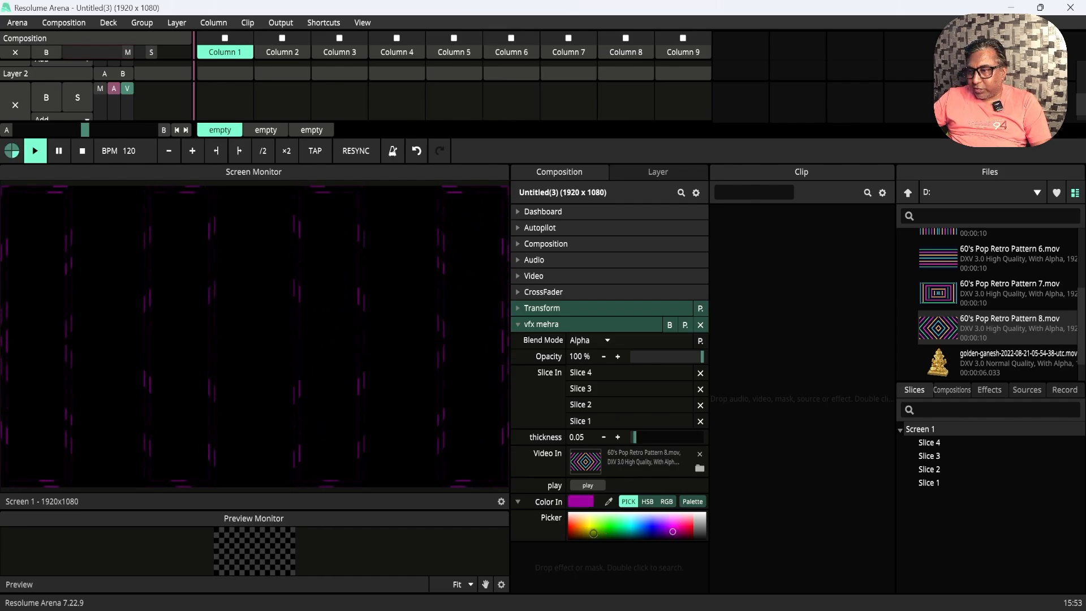
pyautogui.click(585, 528)
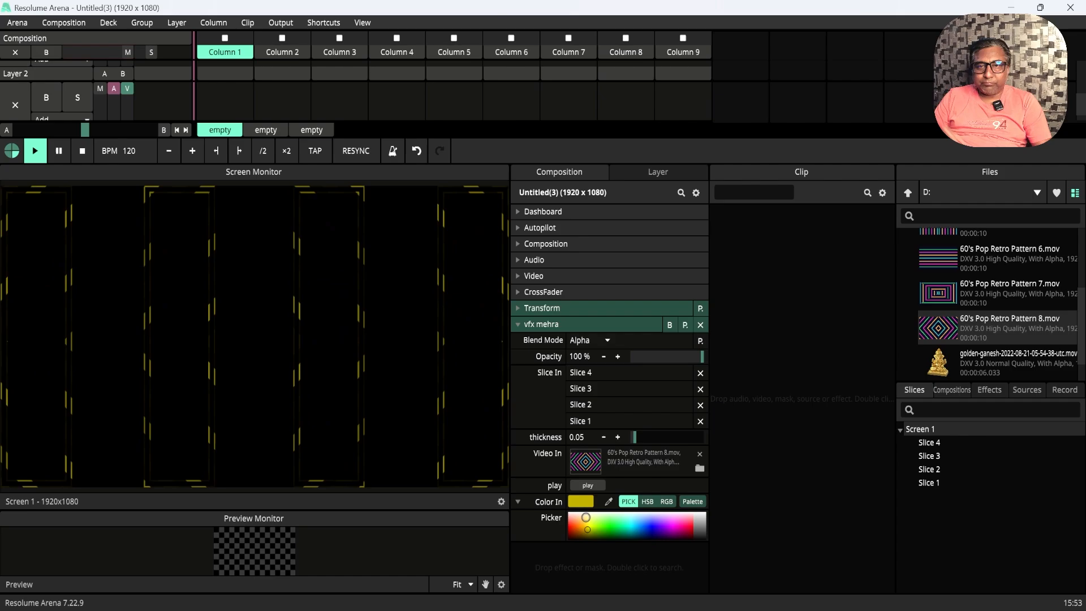